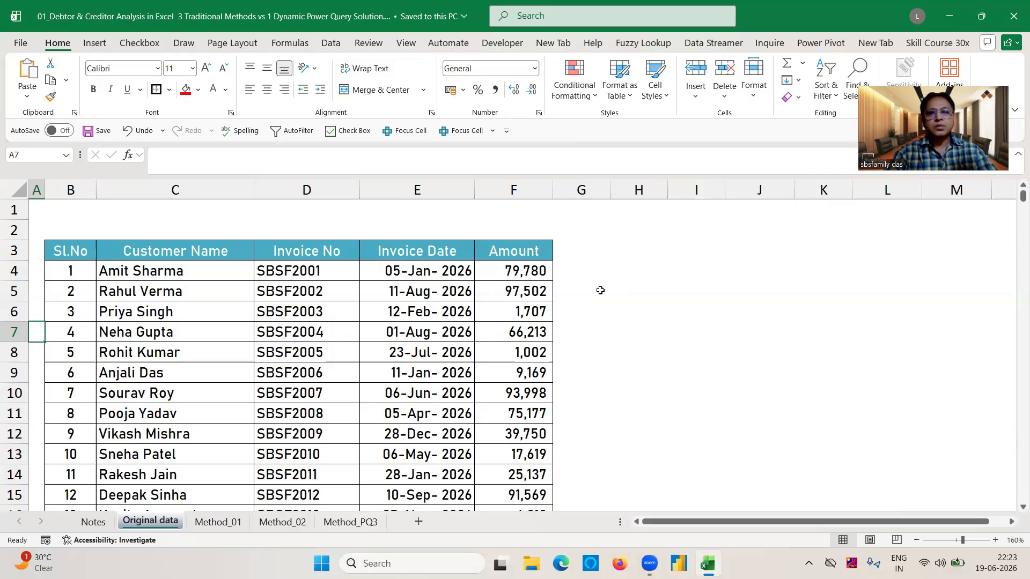
# - Look over the invoice dates on the Original data sheet and the Invoice Date and Due date columns on the Method_01 sheet
pyautogui.click(432, 248)
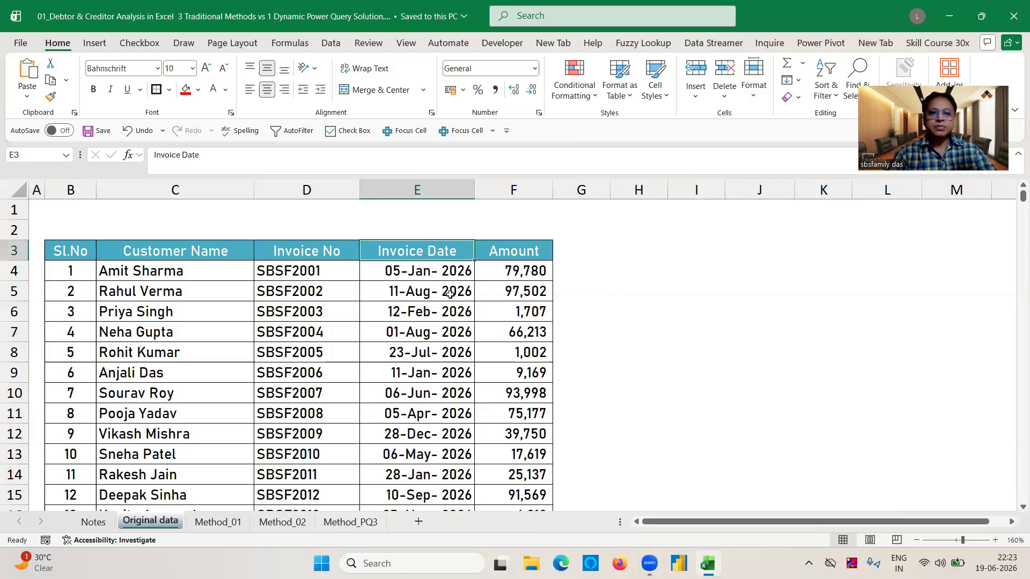
pyautogui.click(437, 231)
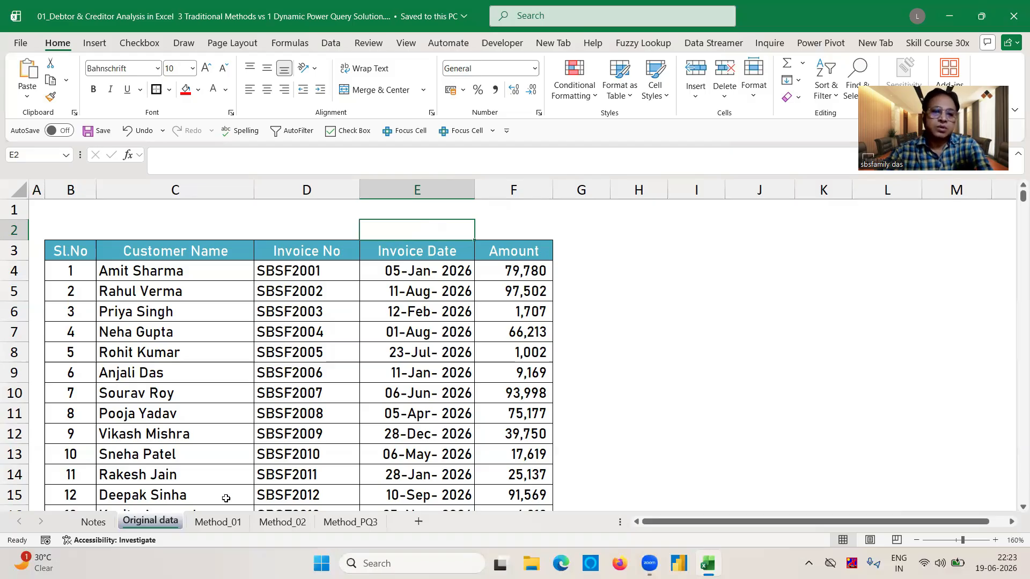
pyautogui.click(218, 528)
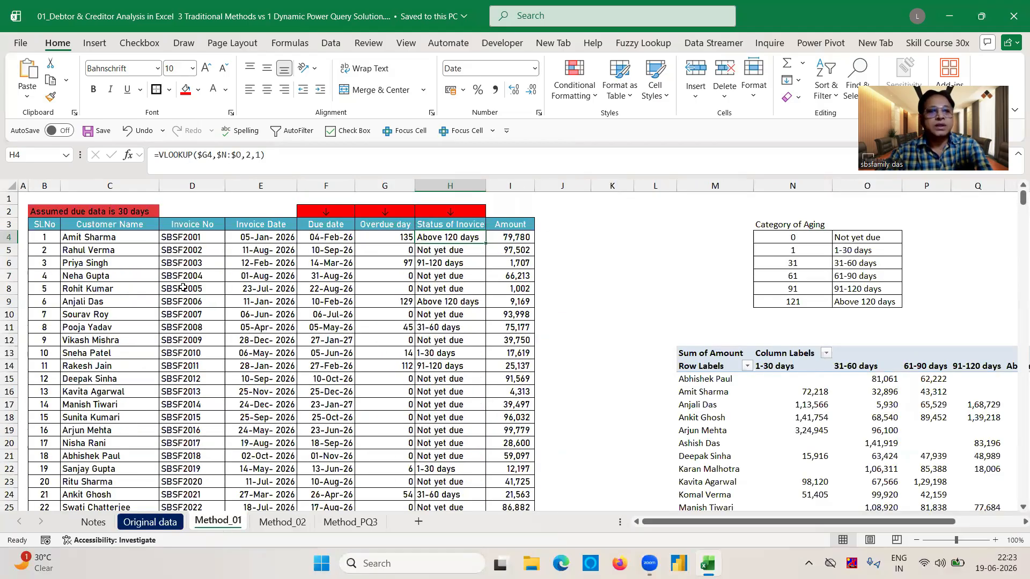
pyautogui.click(257, 241)
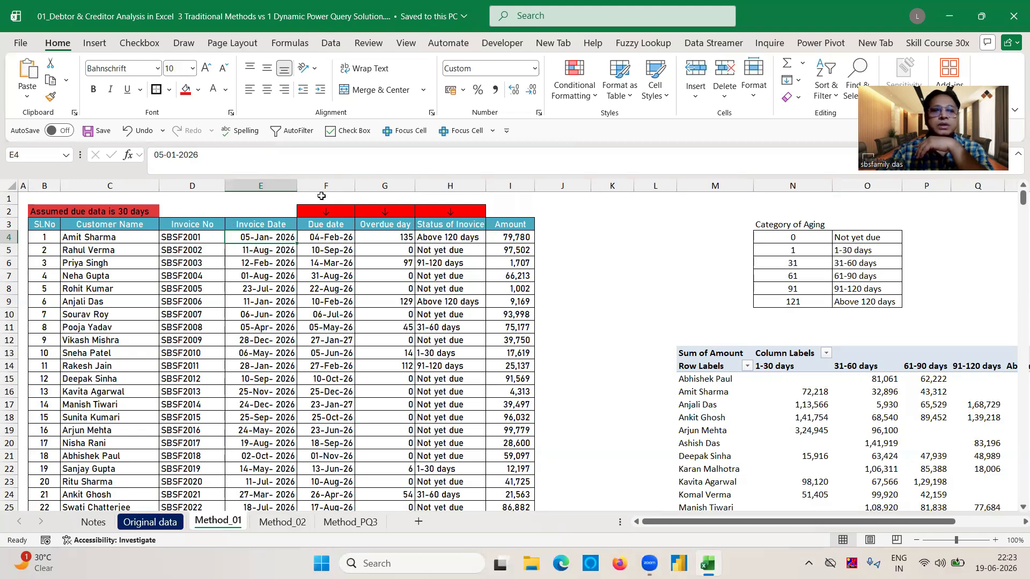
pyautogui.click(320, 198)
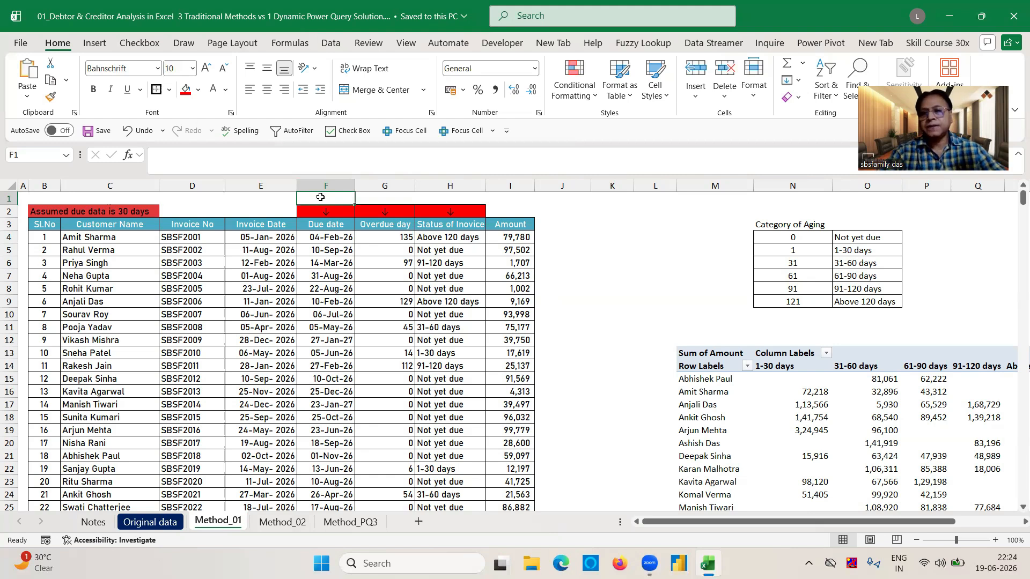
pyautogui.click(328, 228)
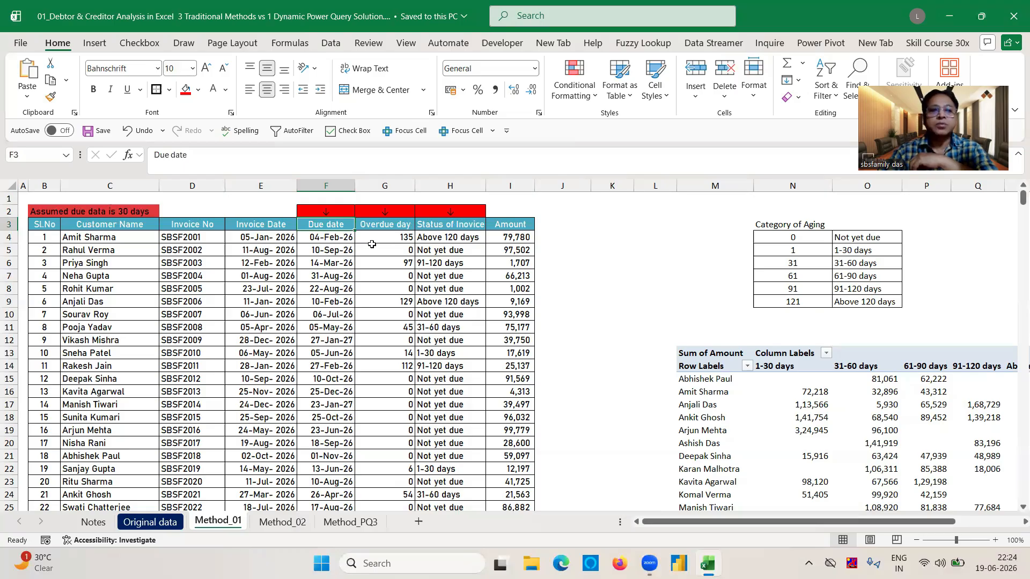
pyautogui.click(578, 234)
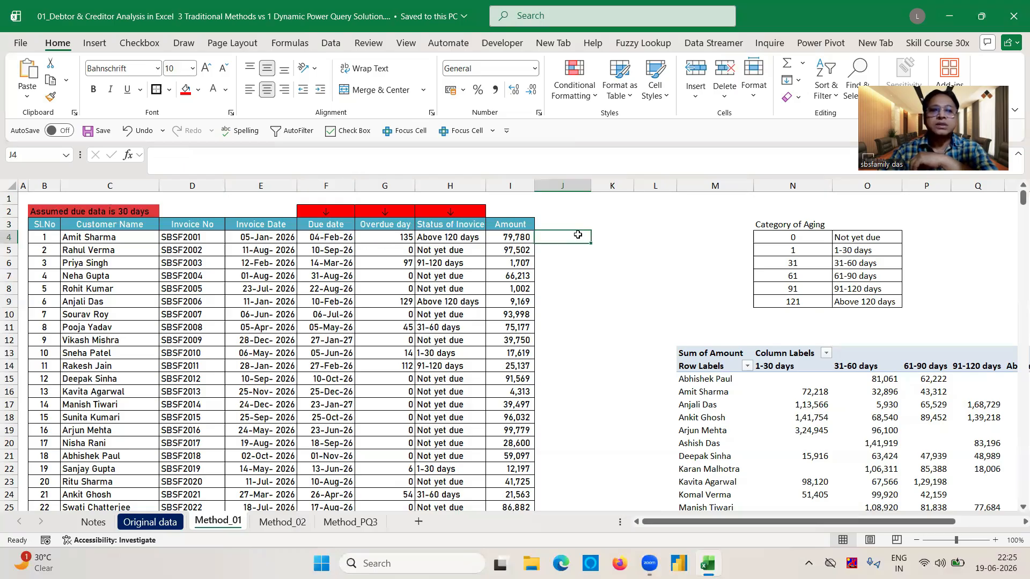
# - List the scratch day counts 24, 31, 30, 31, 30 and 3 in cells K4 to K9
pyautogui.click(604, 237)
pyautogui.write('24')
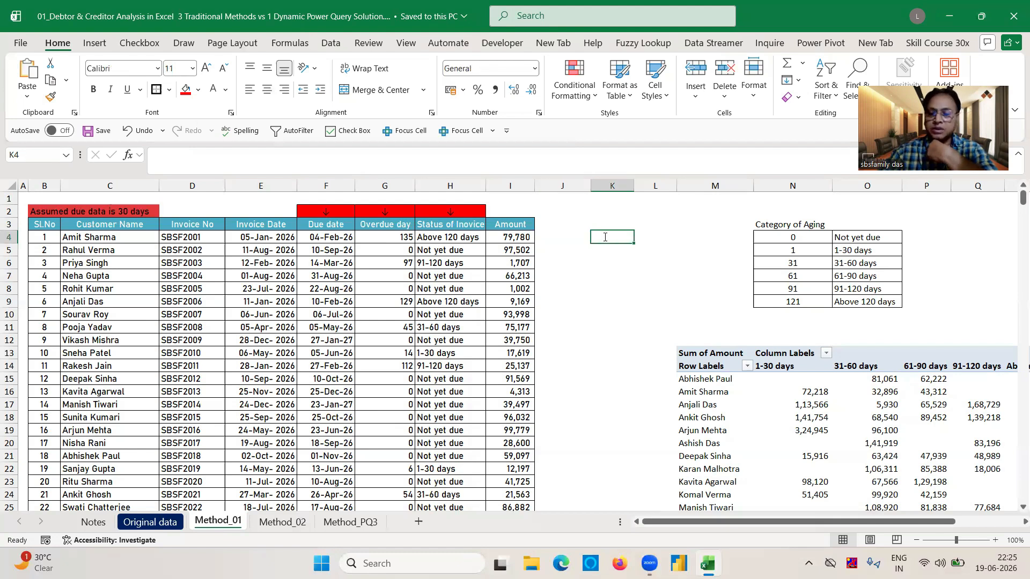
pyautogui.press('Return')
pyautogui.write('31')
pyautogui.press('Return')
pyautogui.write('30')
pyautogui.press('Return')
pyautogui.write('31')
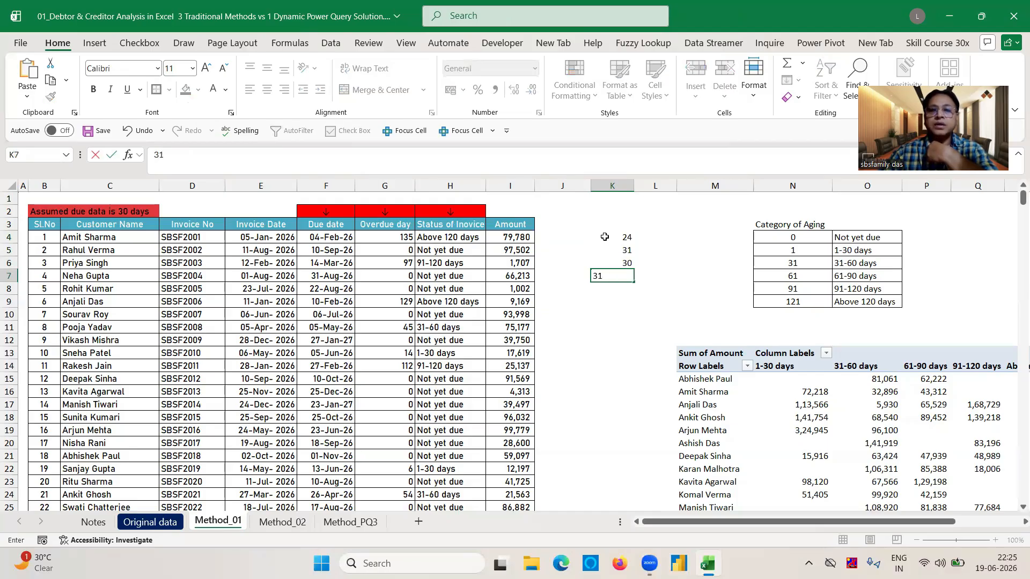
pyautogui.press('Return')
pyautogui.write('30')
pyautogui.press('Return')
pyautogui.write('3')
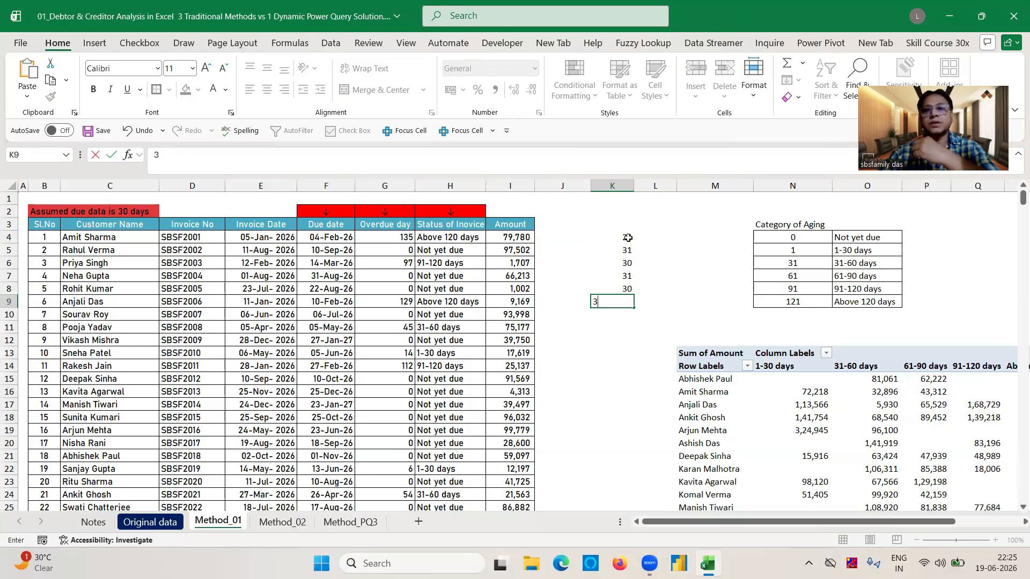
pyautogui.press('Up')
pyautogui.press('Up')
pyautogui.press('Up')
pyautogui.press('Up')
pyautogui.press('Up')
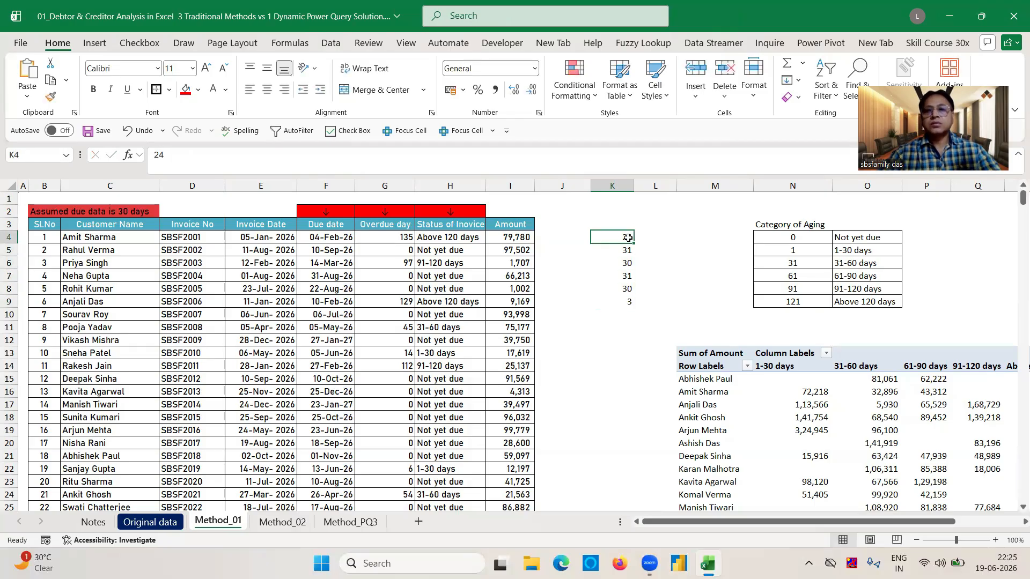
# - Clear the scratch day counts from K4:K9 and apply the Number format to cell J4
pyautogui.hotkey('ctrl', 'shift', 'Down')
pyautogui.press('Delete')
pyautogui.click(589, 240)
pyautogui.hotkey('ctrl', 'shift', '1')
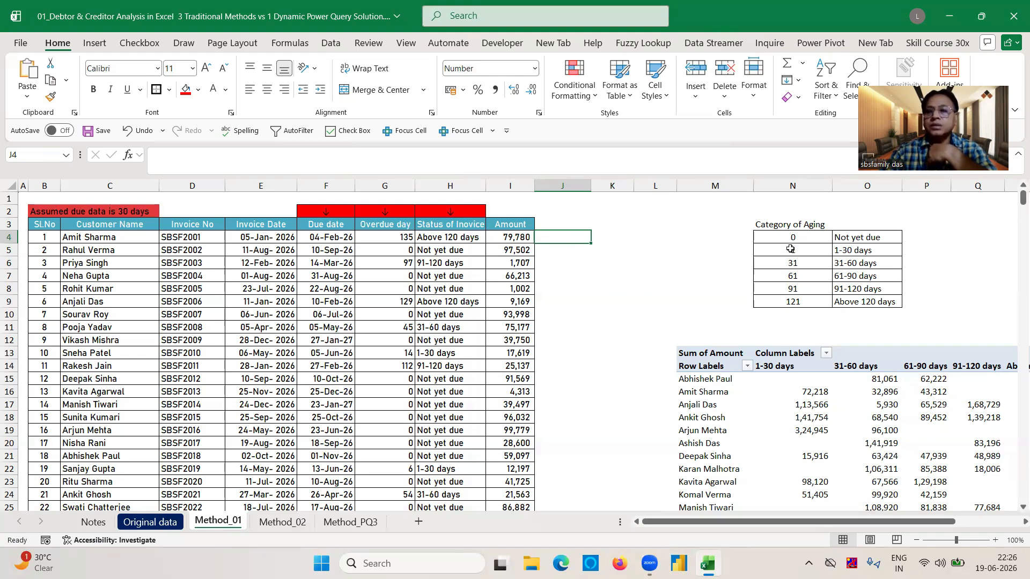
# - Examine the starting day of each overdue bracket in the Category of Aging table
pyautogui.click(791, 249)
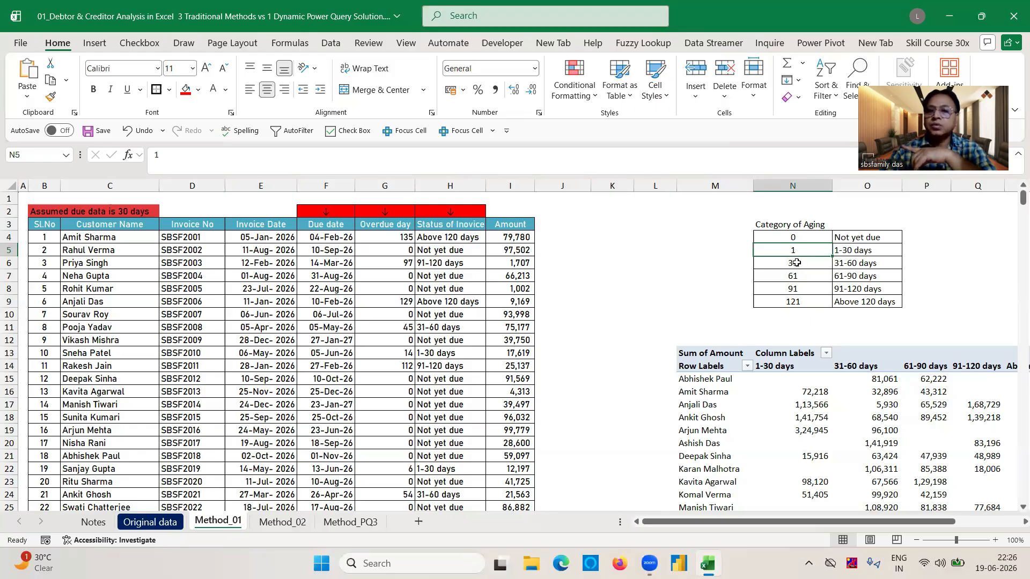
pyautogui.click(796, 263)
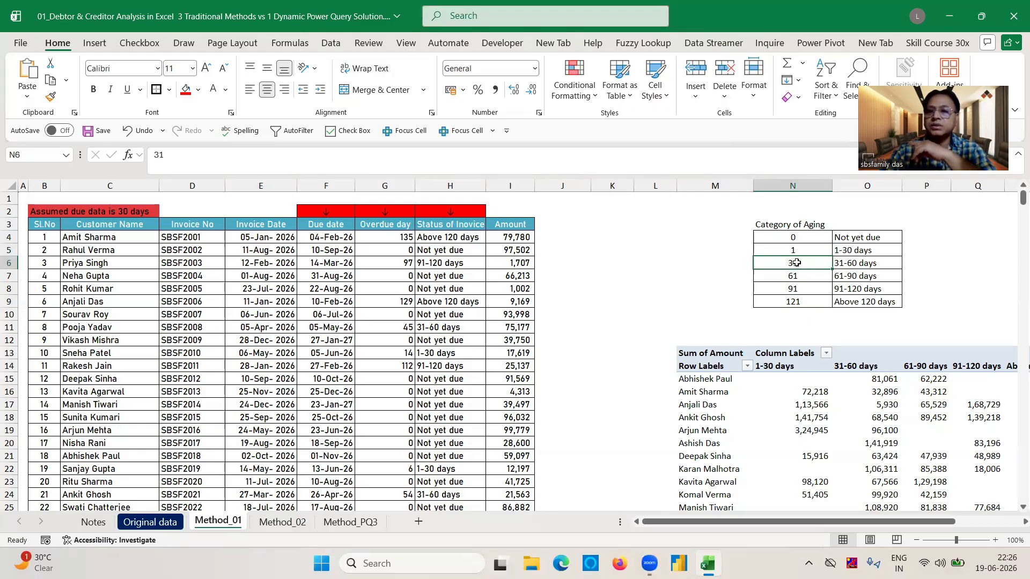
pyautogui.click(803, 280)
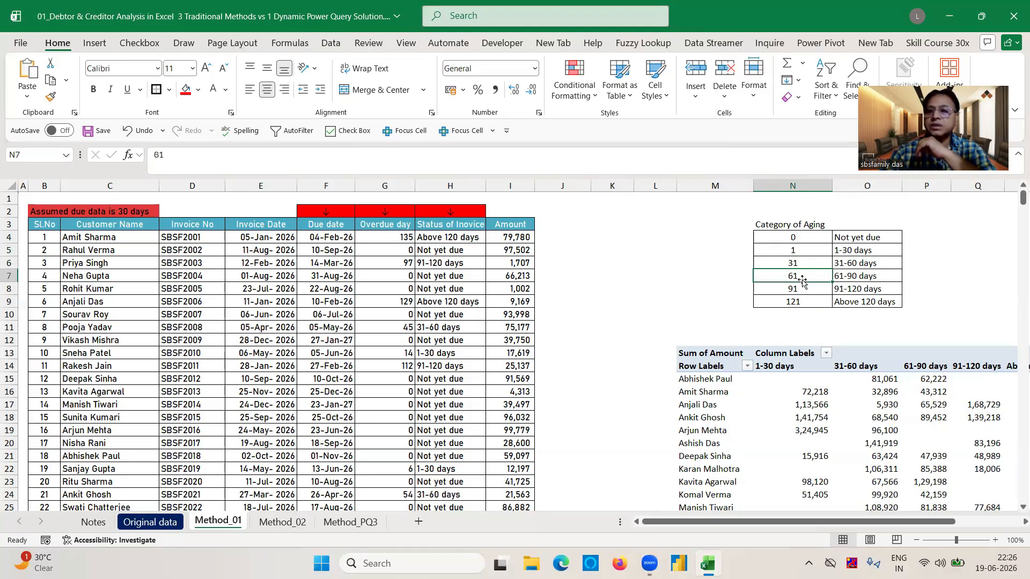
pyautogui.click(802, 291)
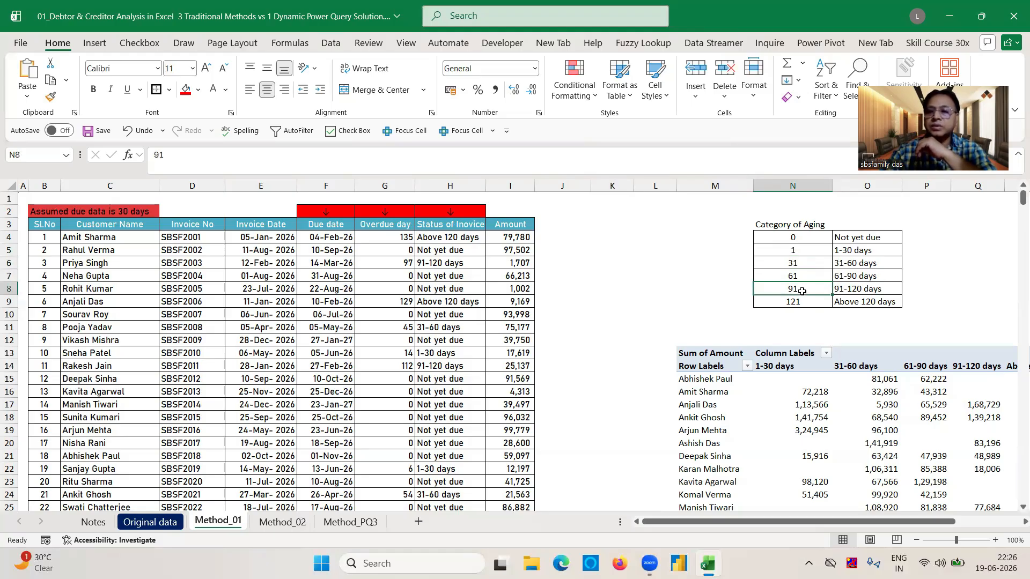
pyautogui.click(792, 304)
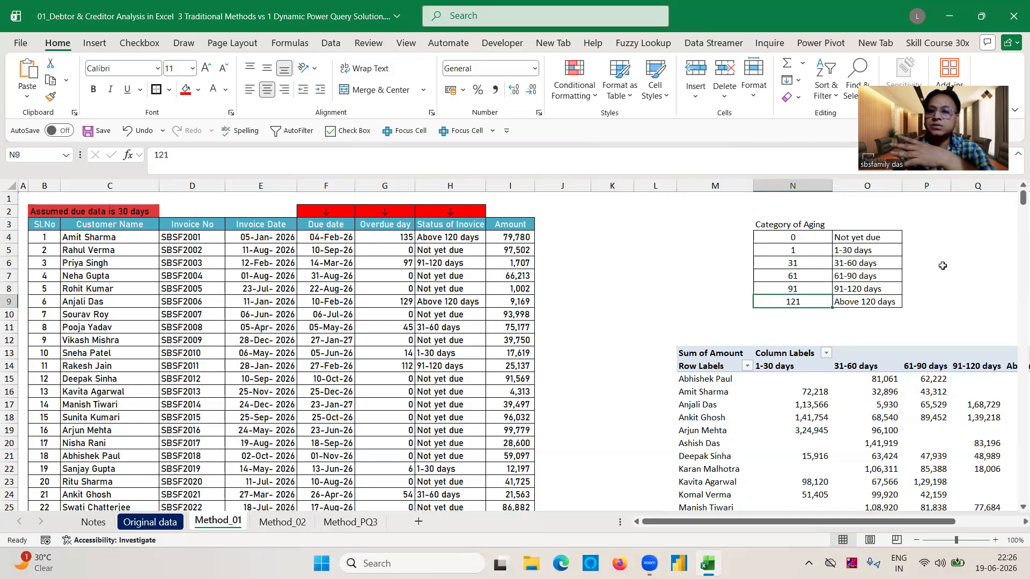
pyautogui.click(783, 247)
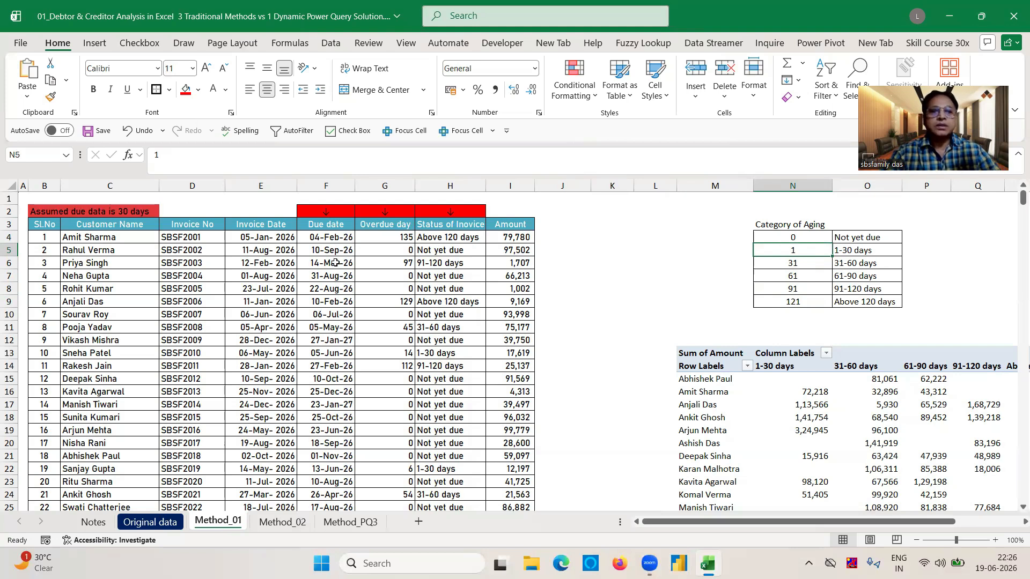
# - Clear all existing entries under Due date, Overdue day and invoice status from row 4 down, and save the workbook
pyautogui.click(315, 238)
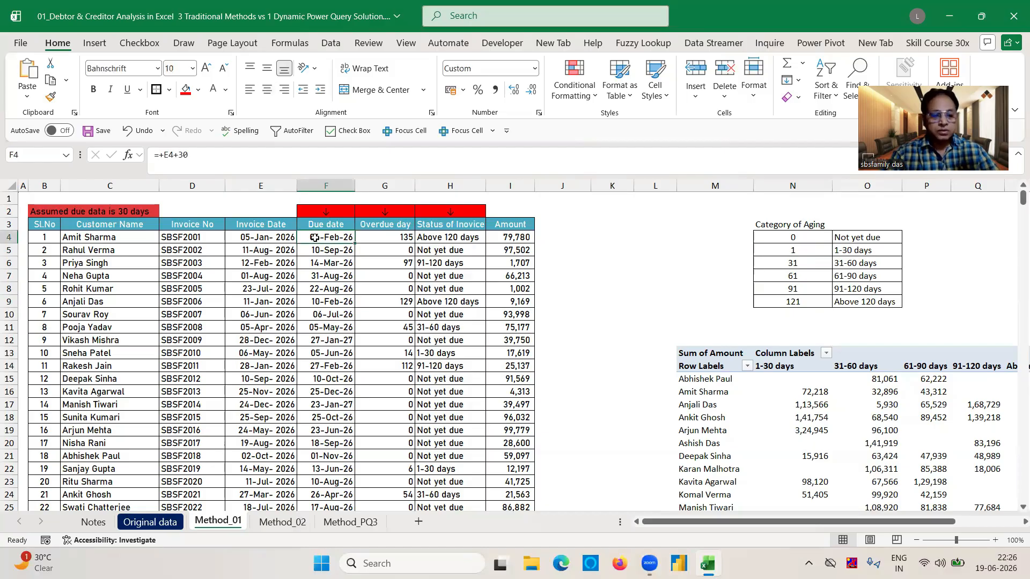
pyautogui.hotkey('shift', 'Right')
pyautogui.hotkey('shift', 'Right')
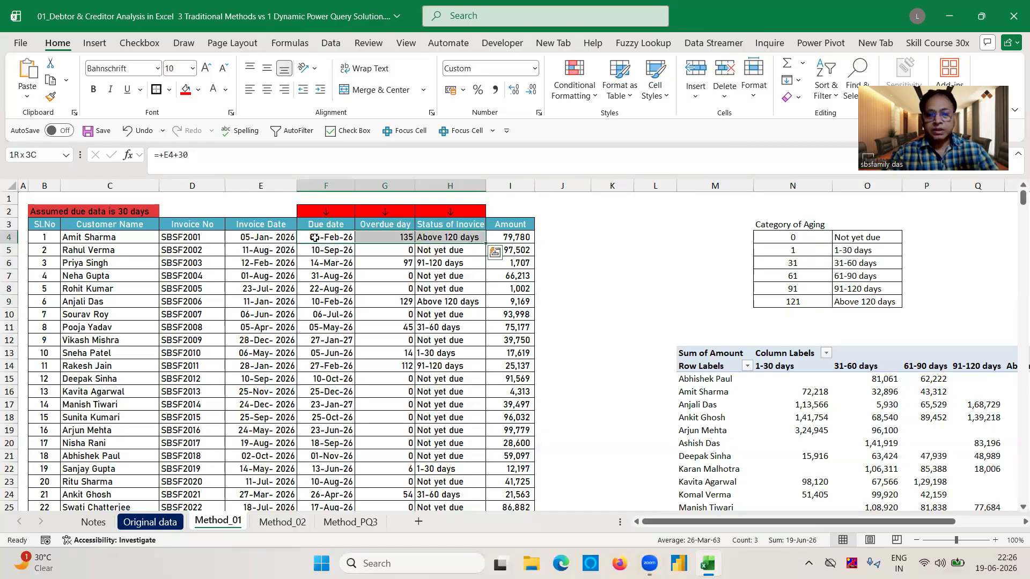
pyautogui.hotkey('ctrl', 'shift', 'Down')
pyautogui.hotkey('ctrl', 'BackSpace')
pyautogui.press('Delete')
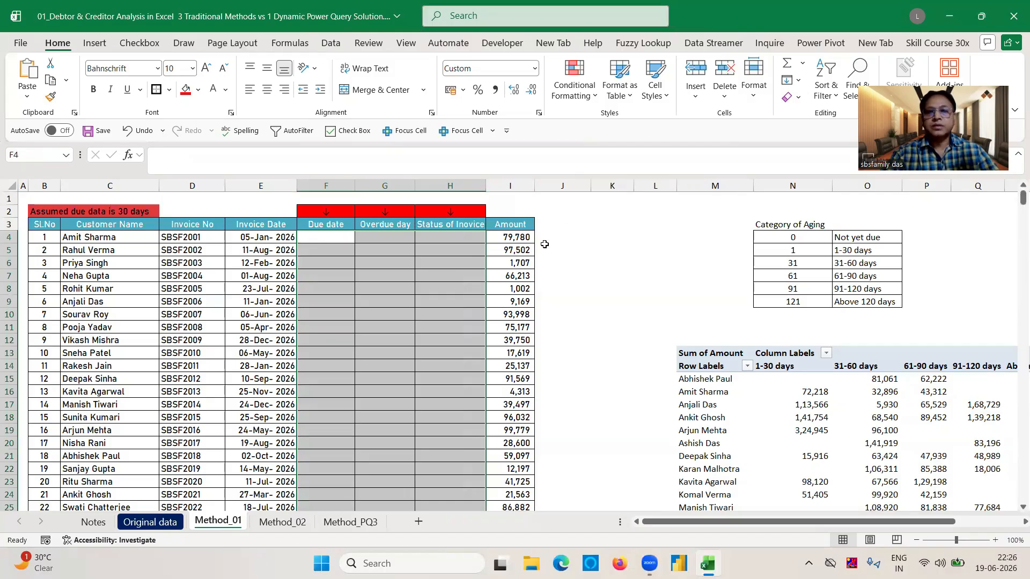
pyautogui.hotkey('ctrl', 's')
# - Calculate the due date in F4 with the formula =+E4+30 and fill it down the whole column
pyautogui.click(320, 234)
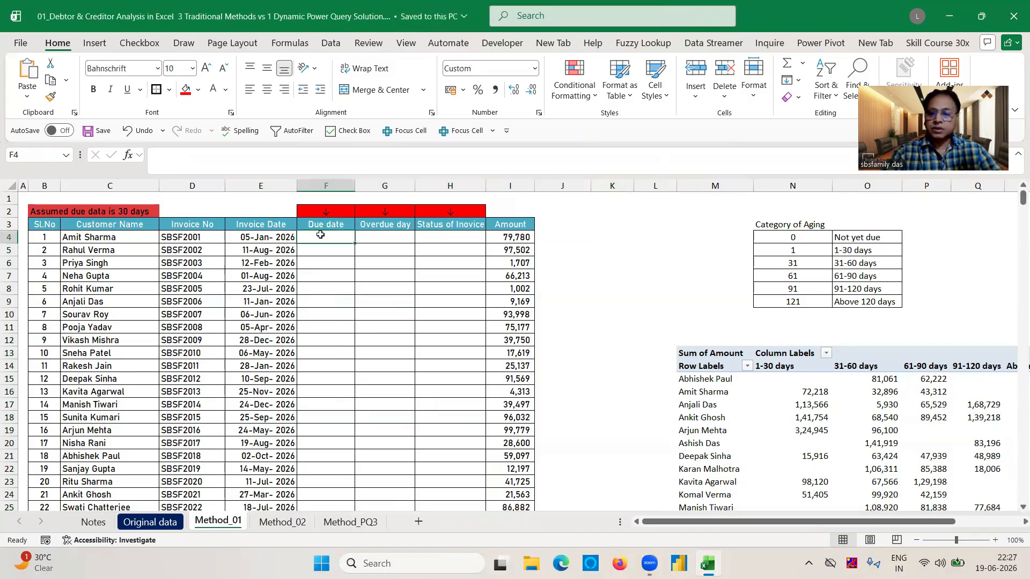
pyautogui.write('+')
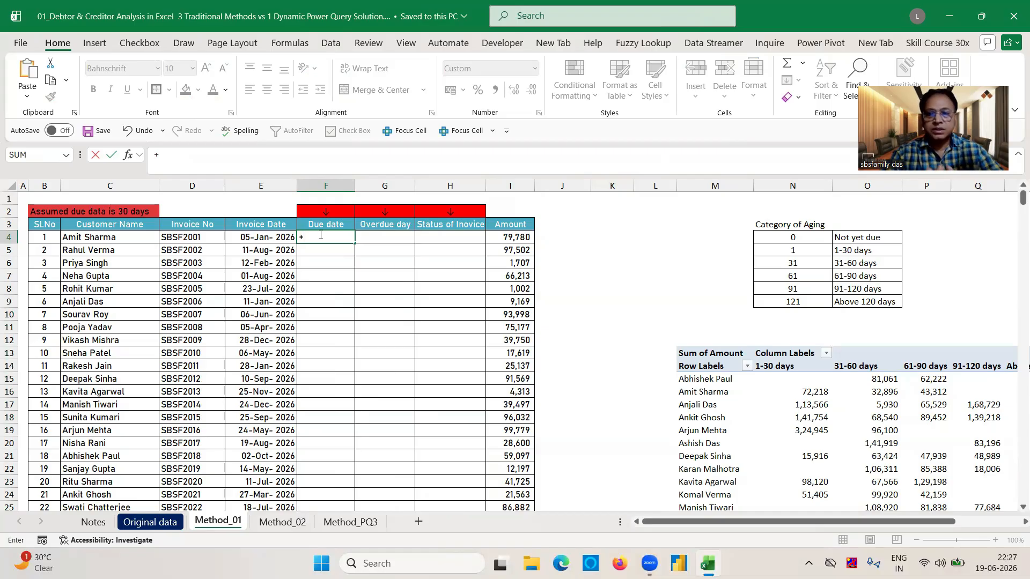
pyautogui.press('Left')
pyautogui.write('+30')
pyautogui.press('Return')
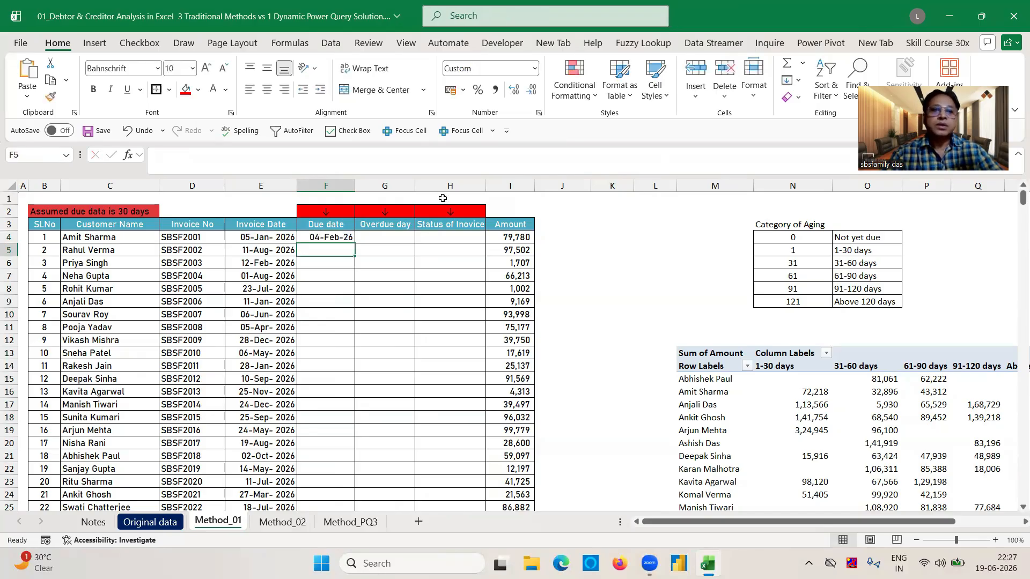
pyautogui.click(333, 235)
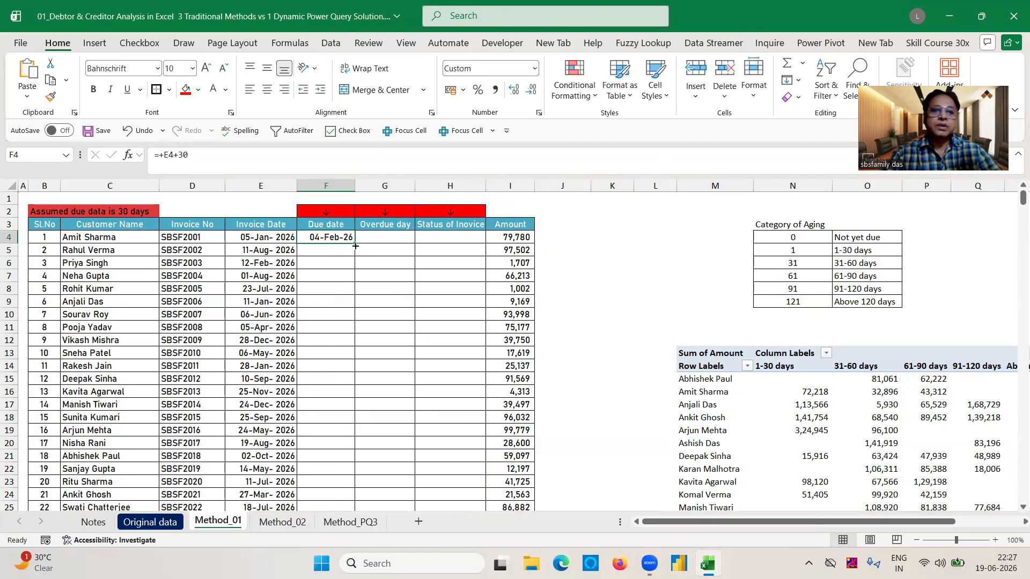
pyautogui.doubleClick(356, 245)
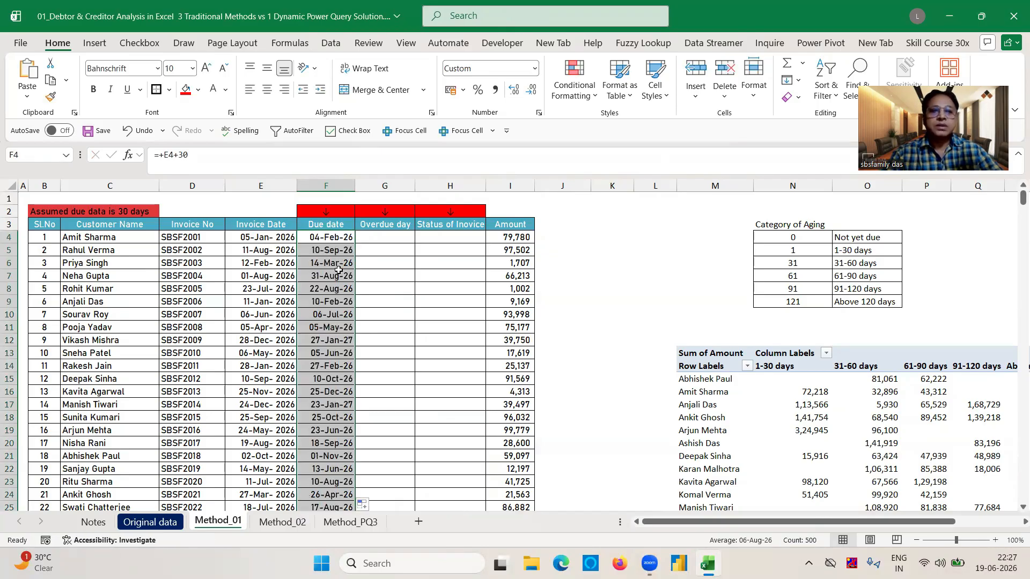
# - Check the filled due date formula in cell F7 without changing it
pyautogui.click(335, 273)
pyautogui.hotkey('ctrl', 'Up')
pyautogui.click(332, 274)
pyautogui.hotkey('ctrl', 'Up')
pyautogui.doubleClick(329, 274)
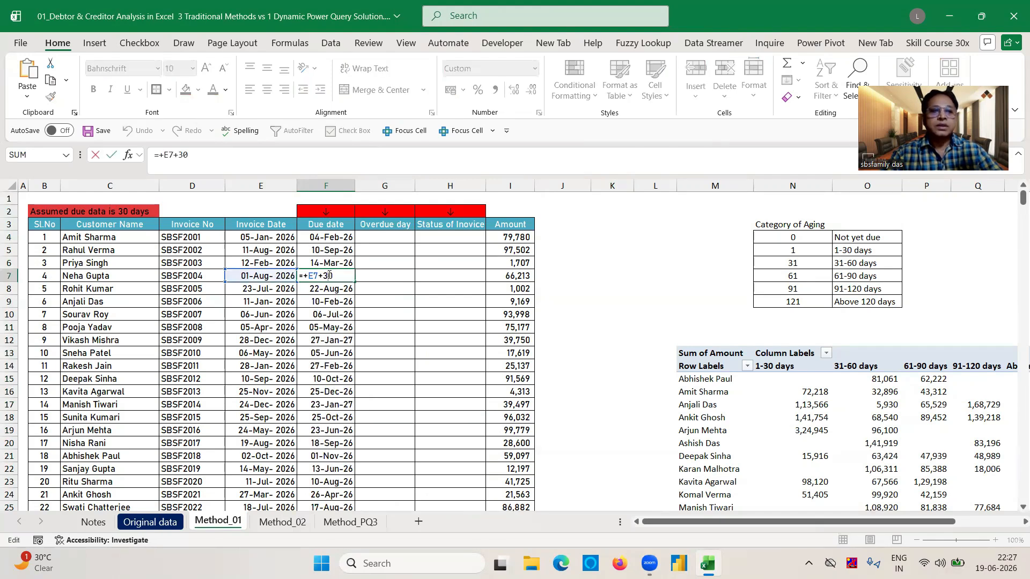
pyautogui.press('Escape')
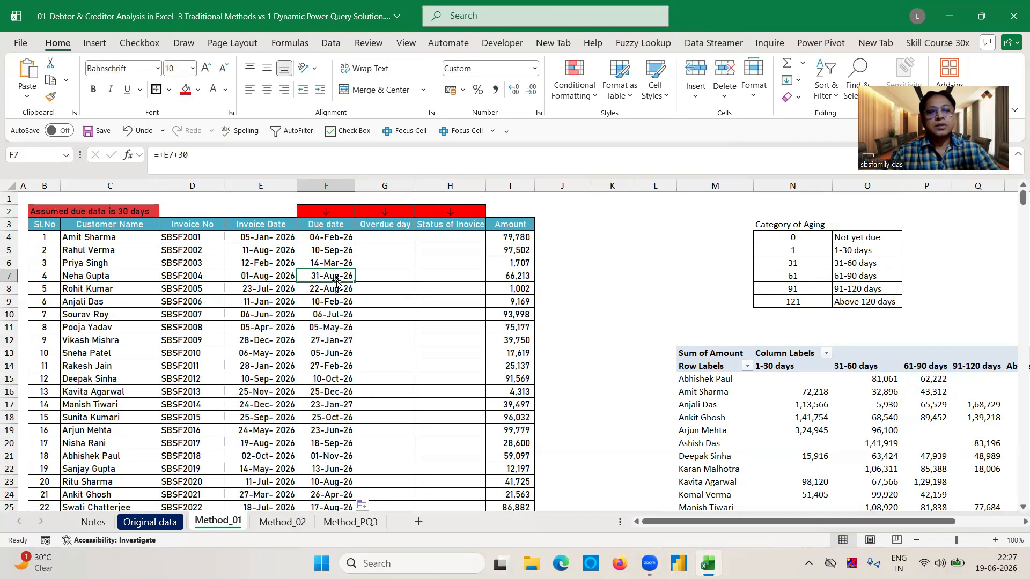
# - Calculate the overdue days in G4 with the formula =TODAY()-F4 and fill it down the whole column
pyautogui.click(380, 239)
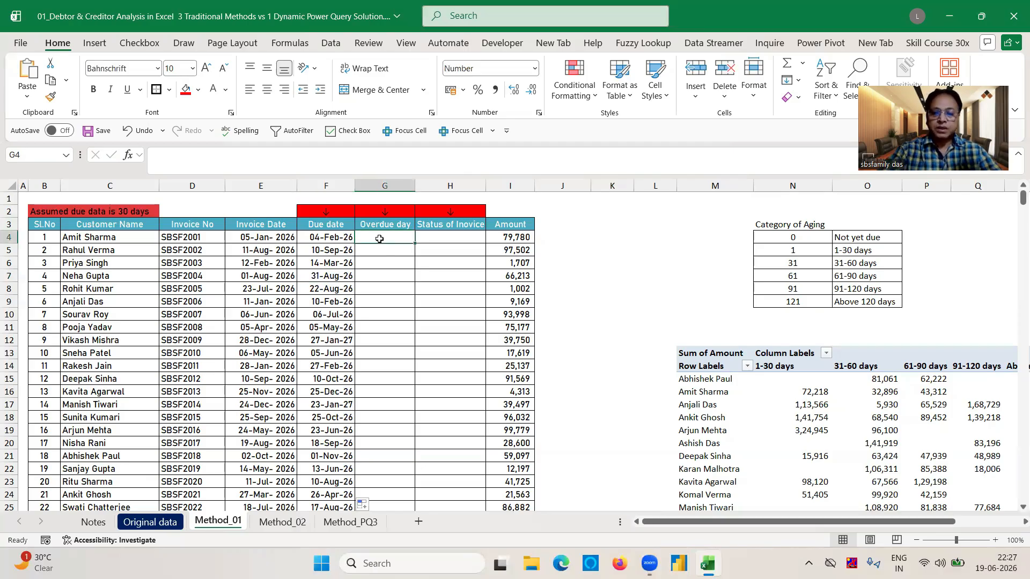
pyautogui.write('=to')
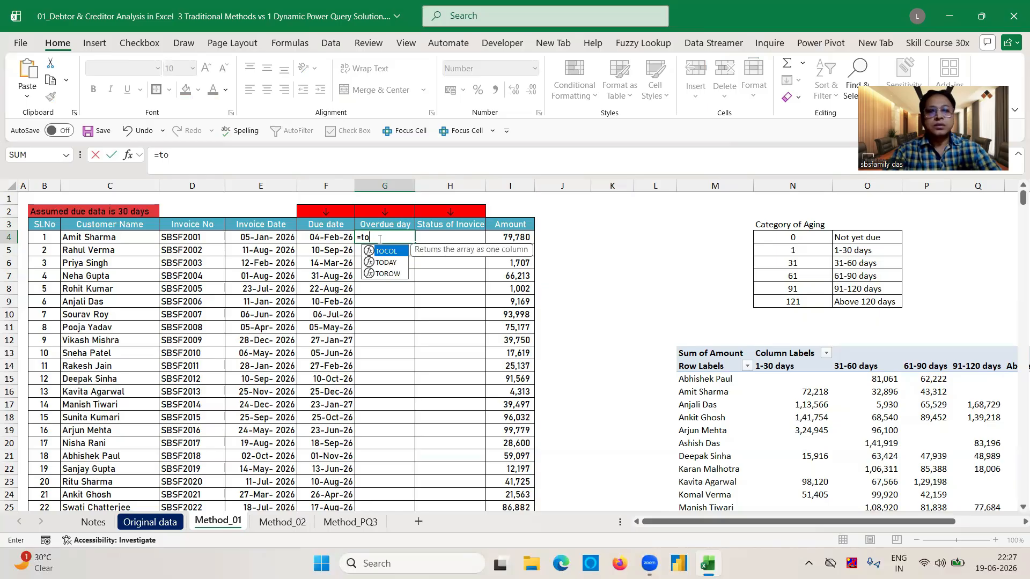
pyautogui.press('Down')
pyautogui.press('Tab')
pyautogui.write(')')
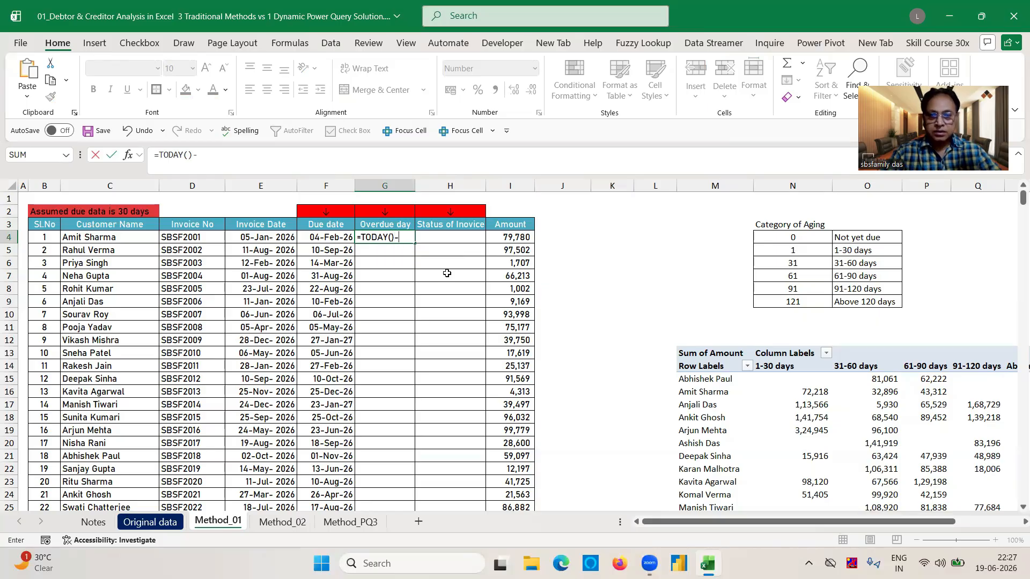
pyautogui.click(333, 239)
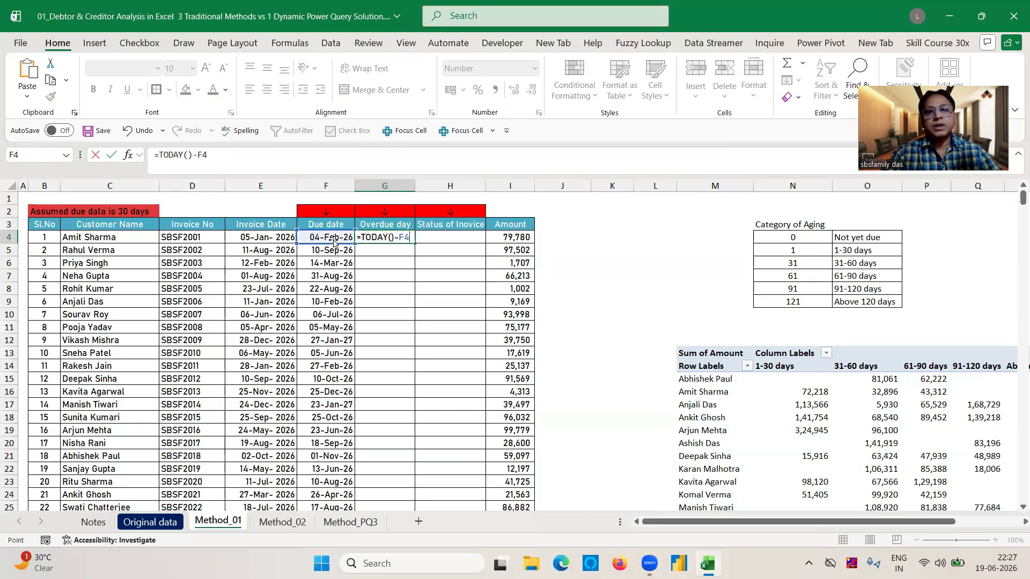
pyautogui.press('Return')
pyautogui.click(403, 236)
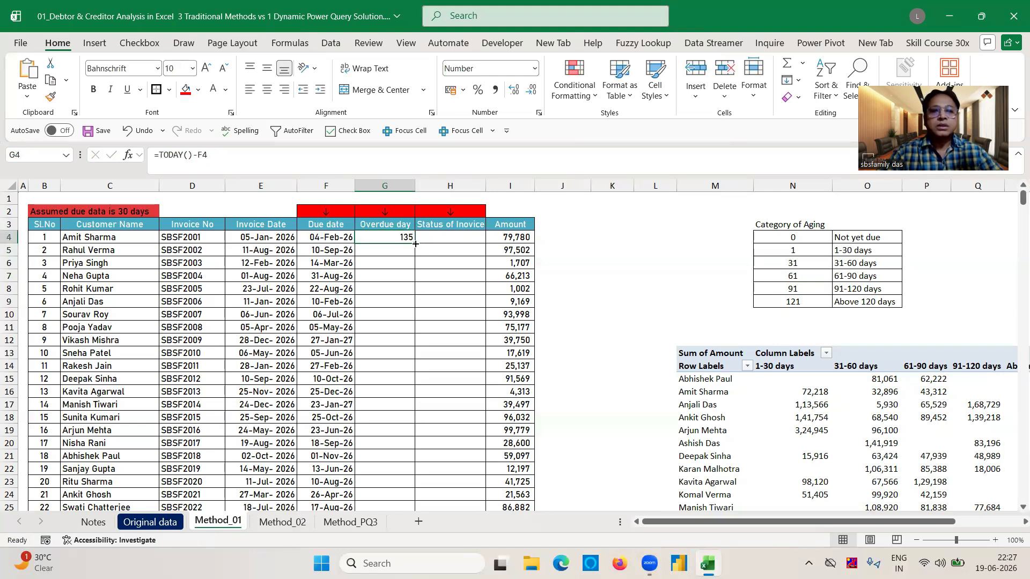
pyautogui.doubleClick(415, 244)
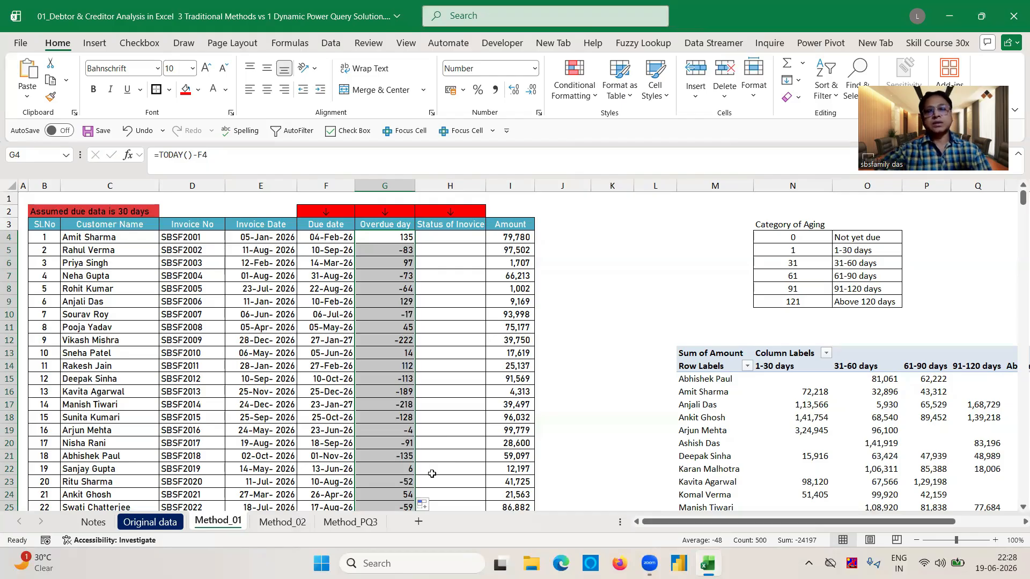
pyautogui.click(449, 403)
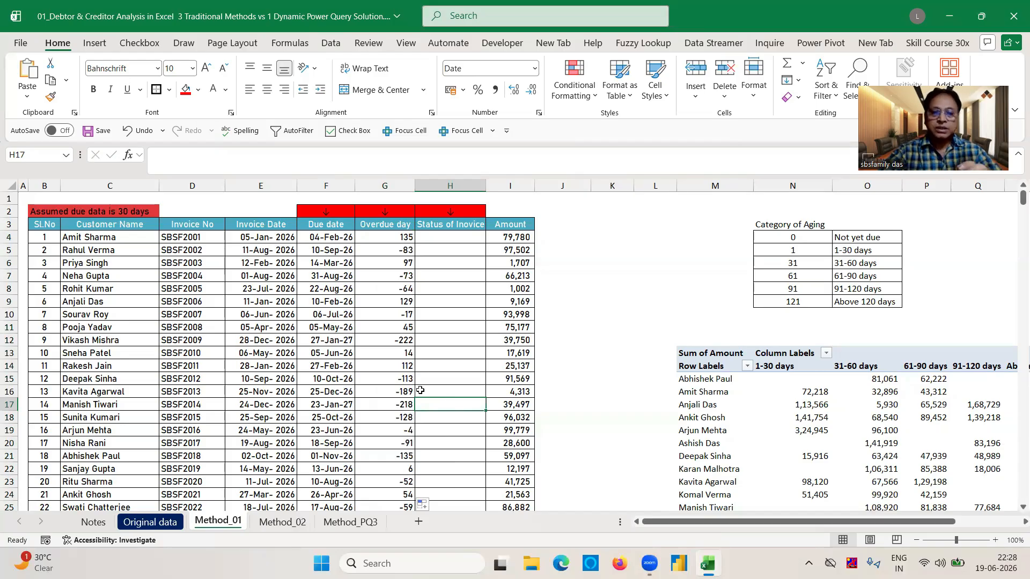
# - Review the calculated values in the Overdue day column down to around row 79 and return to its header
pyautogui.click(404, 377)
pyautogui.press('Down')
pyautogui.press('Down')
pyautogui.press('Down')
pyautogui.press('Down')
pyautogui.press('Down')
pyautogui.press('Down')
pyautogui.press('Down')
pyautogui.press('Down')
pyautogui.press('Down')
pyautogui.press('Down')
pyautogui.press('Down')
pyautogui.press('Down')
pyautogui.press('Down')
pyautogui.press('Down')
pyautogui.press('Down')
pyautogui.press('Down')
pyautogui.press('Down')
pyautogui.press('Down')
pyautogui.press('Down')
pyautogui.press('Down')
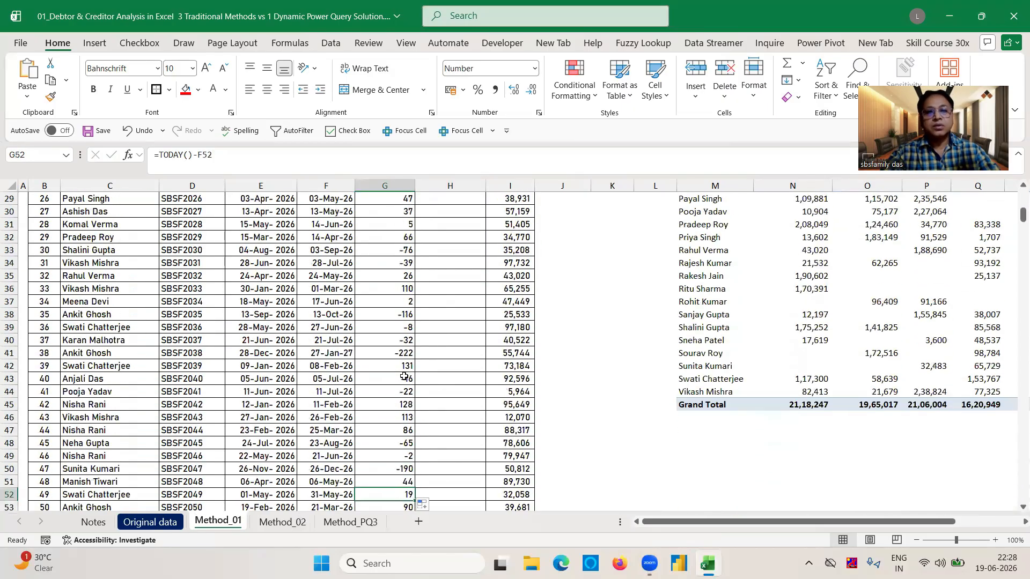
pyautogui.press('Down')
pyautogui.press('Down')
pyautogui.press('Down')
pyautogui.press('Down')
pyautogui.press('Down')
pyautogui.press('Down')
pyautogui.press('Down')
pyautogui.press('Down')
pyautogui.press('Down')
pyautogui.press('Down')
pyautogui.press('Down')
pyautogui.press('Down')
pyautogui.press('Down')
pyautogui.press('Down')
pyautogui.press('Down')
pyautogui.press('Down')
pyautogui.press('Down')
pyautogui.press('Down')
pyautogui.press('Down')
pyautogui.press('Down')
pyautogui.press('Down')
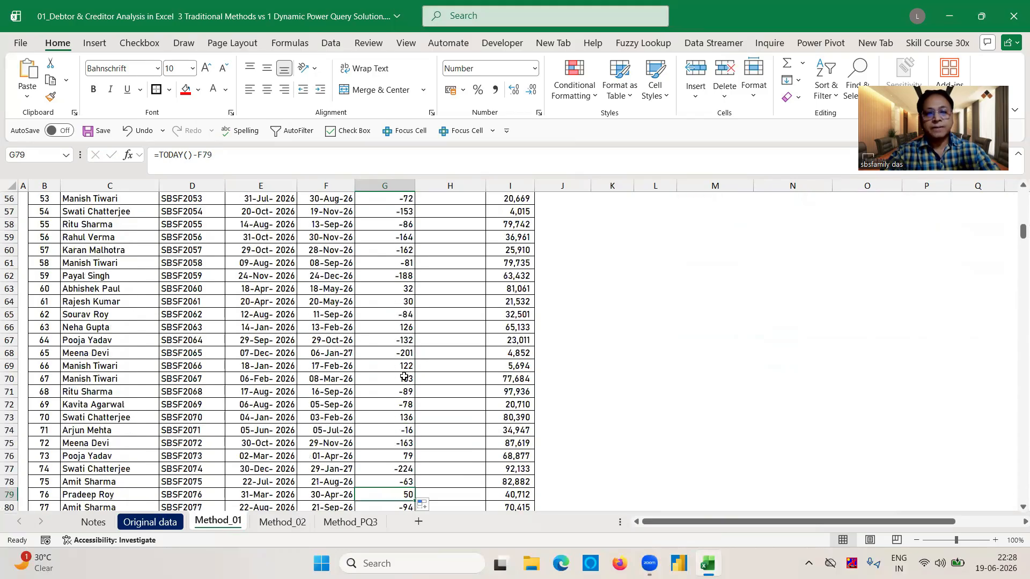
pyautogui.hotkey('ctrl', 'Up')
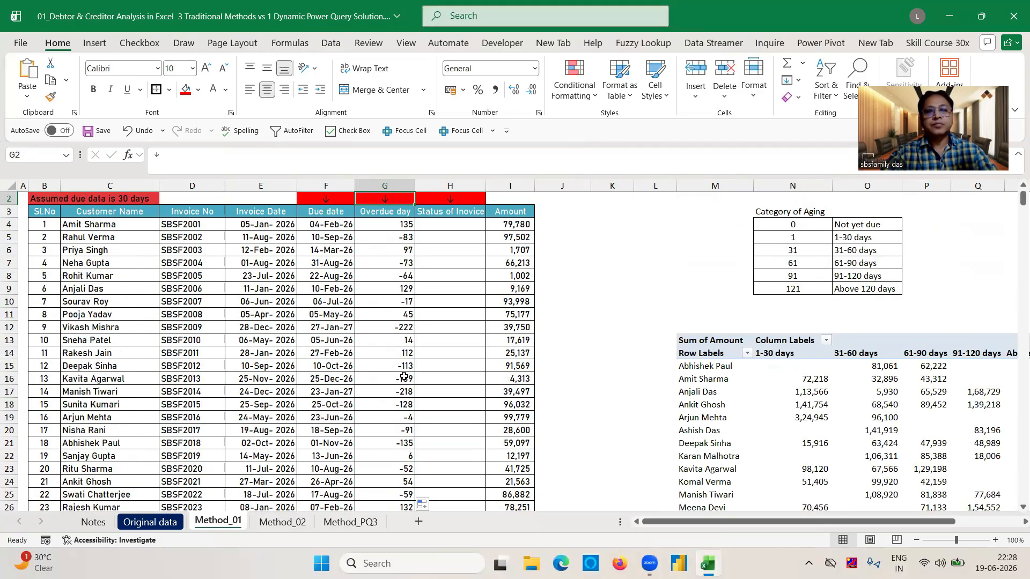
pyautogui.press('Down')
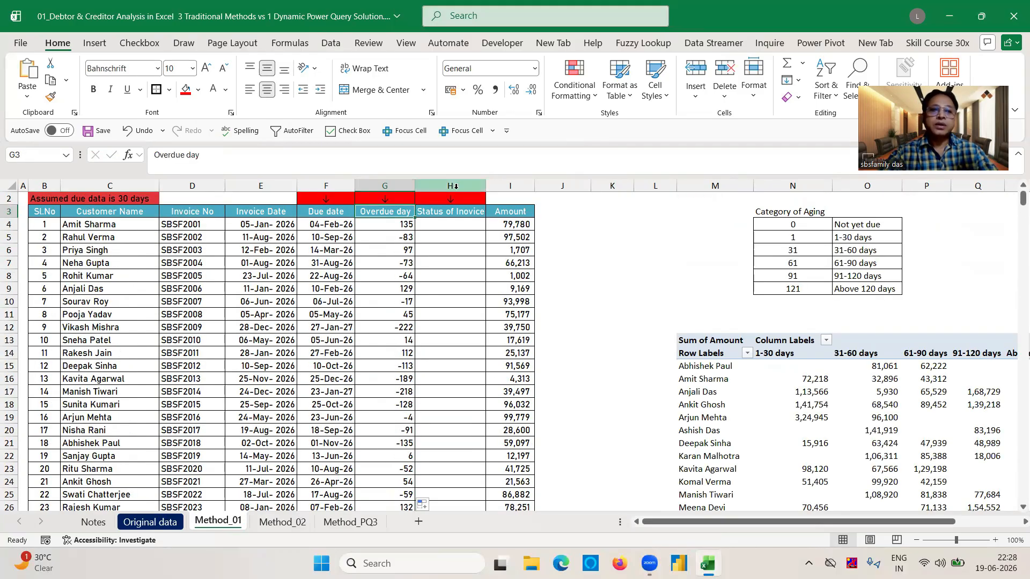
# - Change the overdue formula in G4 to =IF((TODAY()-F4)<=0,0,TODAY()-F4) and fill it down the whole column
pyautogui.click(402, 225)
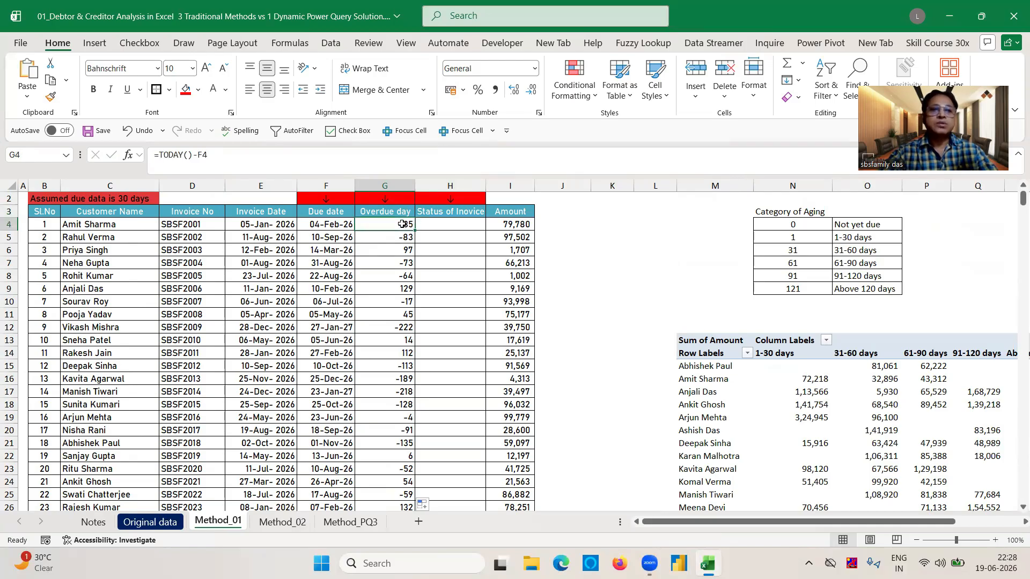
pyautogui.click(160, 156)
pyautogui.write('if((')
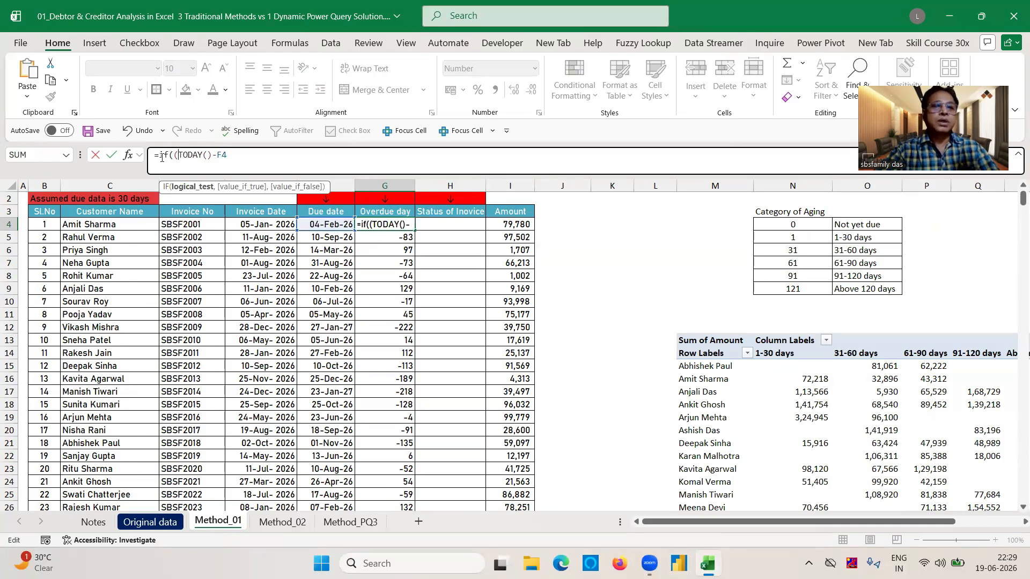
pyautogui.click(234, 157)
pyautogui.write(')<=0,0,TODAY()-F4')
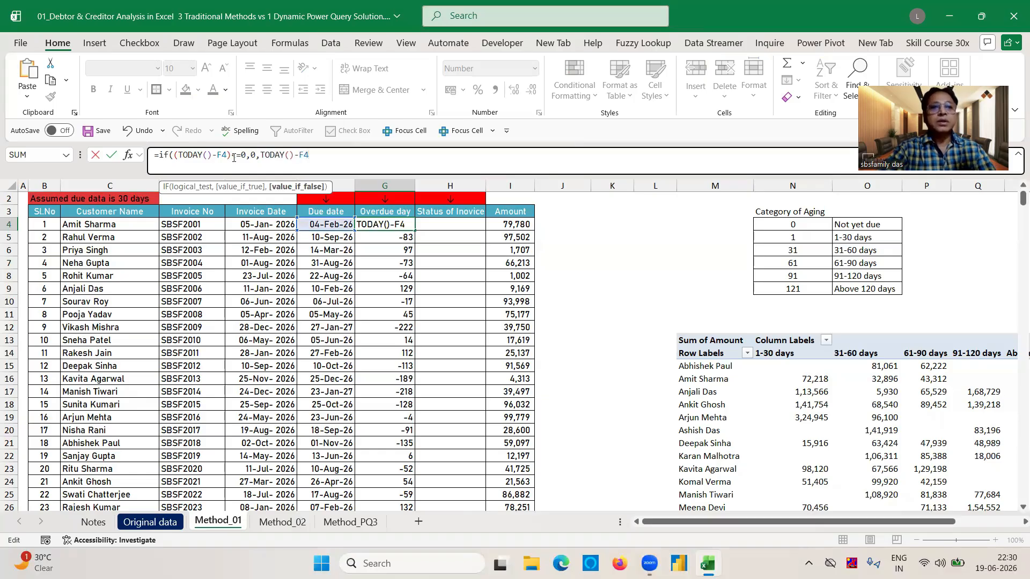
pyautogui.write(')')
pyautogui.press('Return')
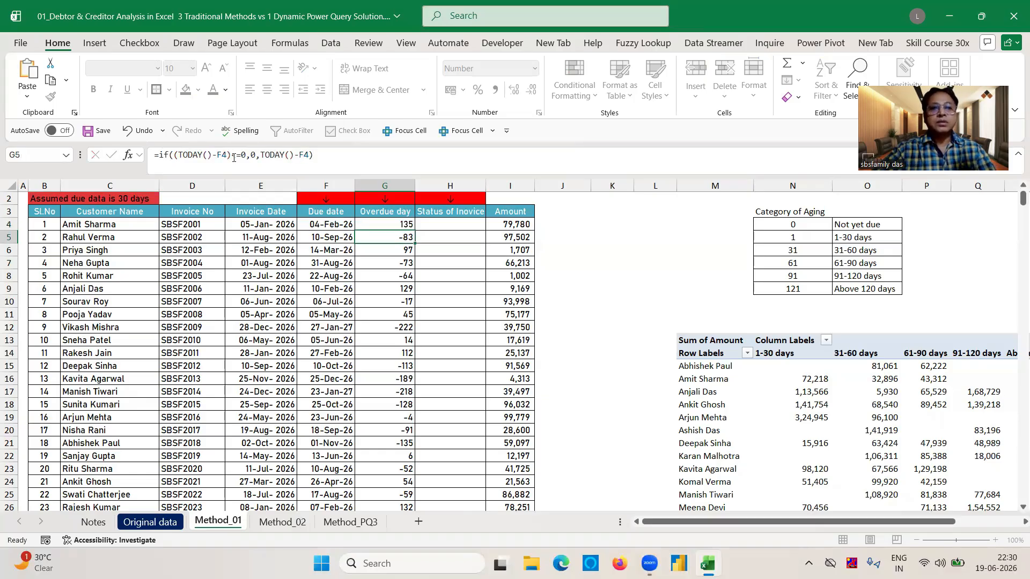
pyautogui.click(405, 225)
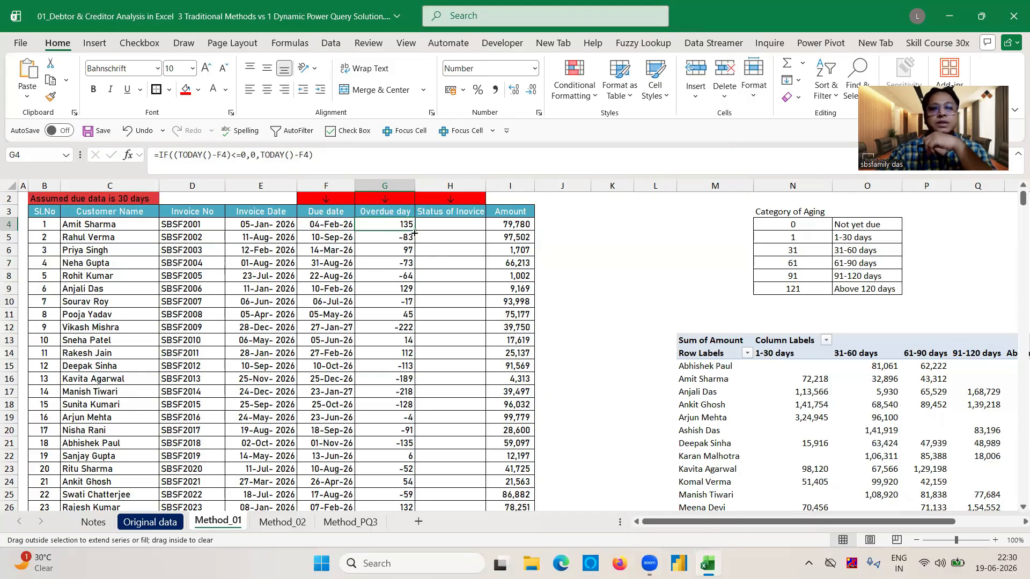
pyautogui.doubleClick(414, 233)
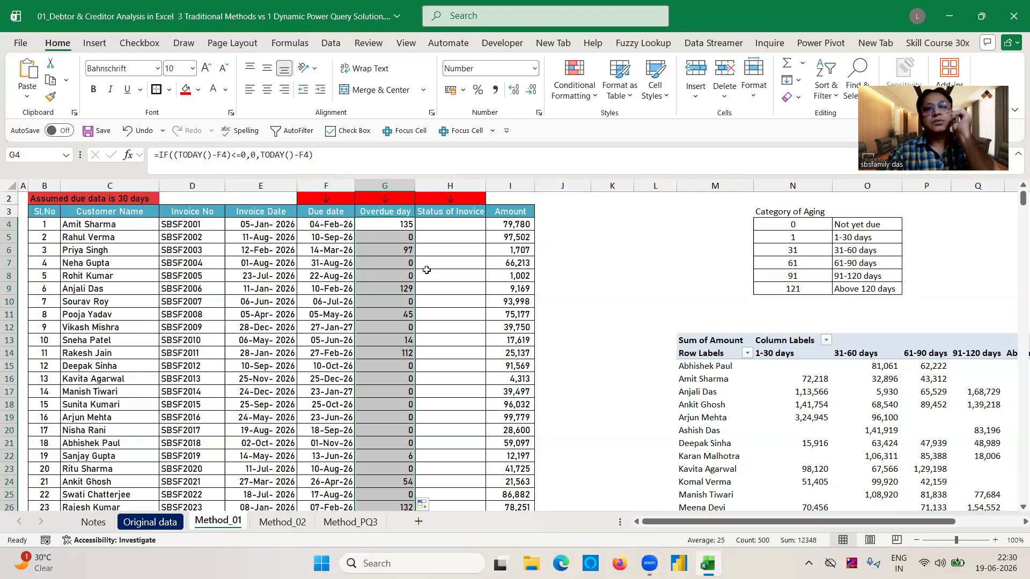
# - Check the filled overdue formula in cell G5 without changing it
pyautogui.click(392, 236)
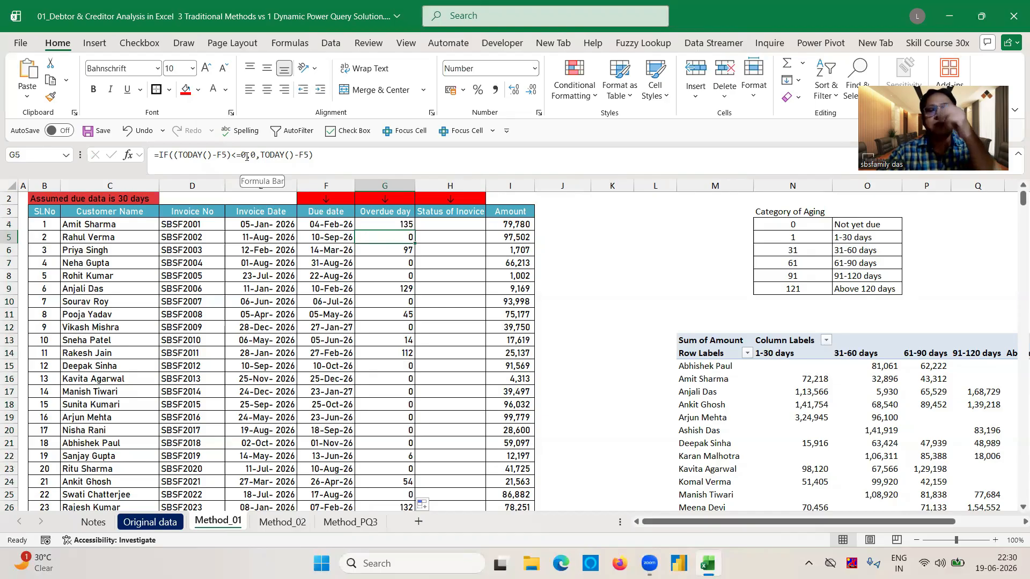
pyautogui.click(337, 156)
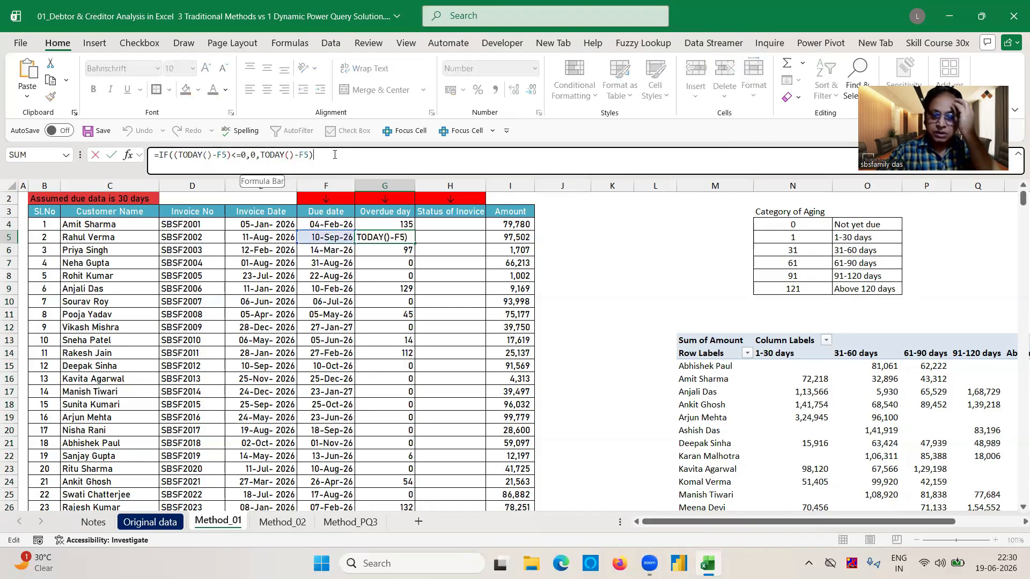
pyautogui.click(438, 260)
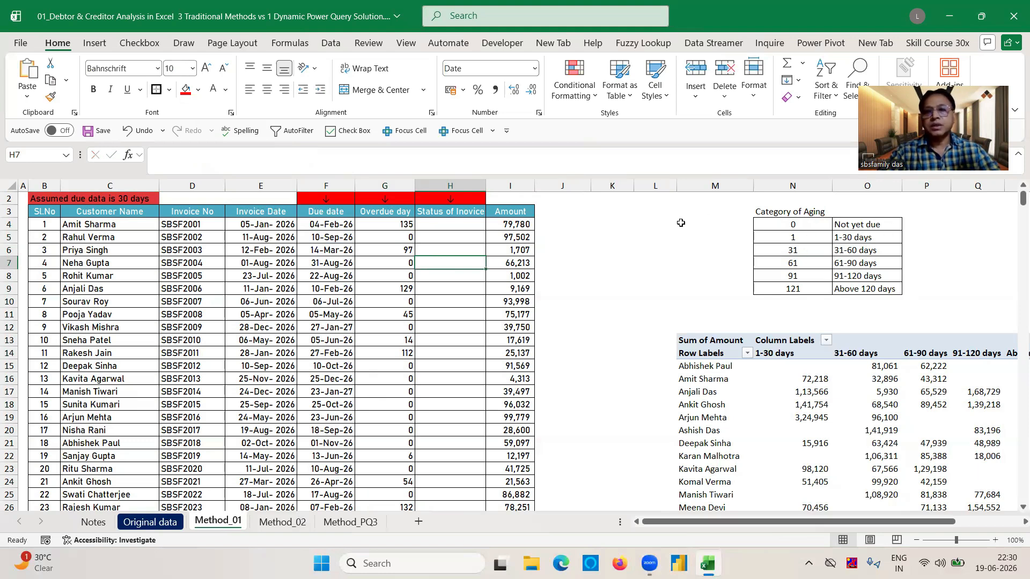
# - Add filters to the table's header row and review the list of Overdue day values, keeping all of them selected
pyautogui.click(407, 213)
pyautogui.hotkey('ctrl', 'shift', 'l')
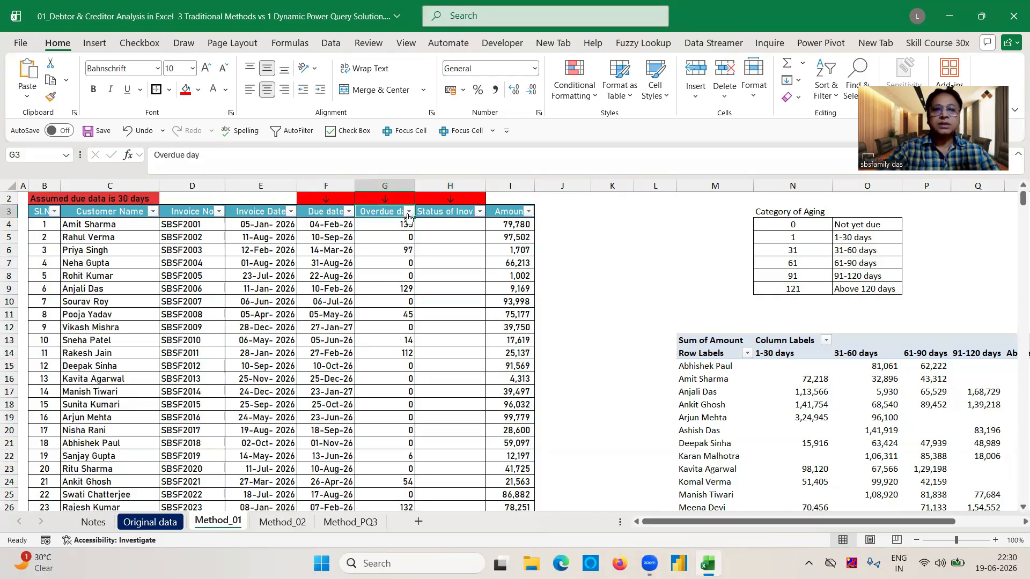
pyautogui.click(410, 212)
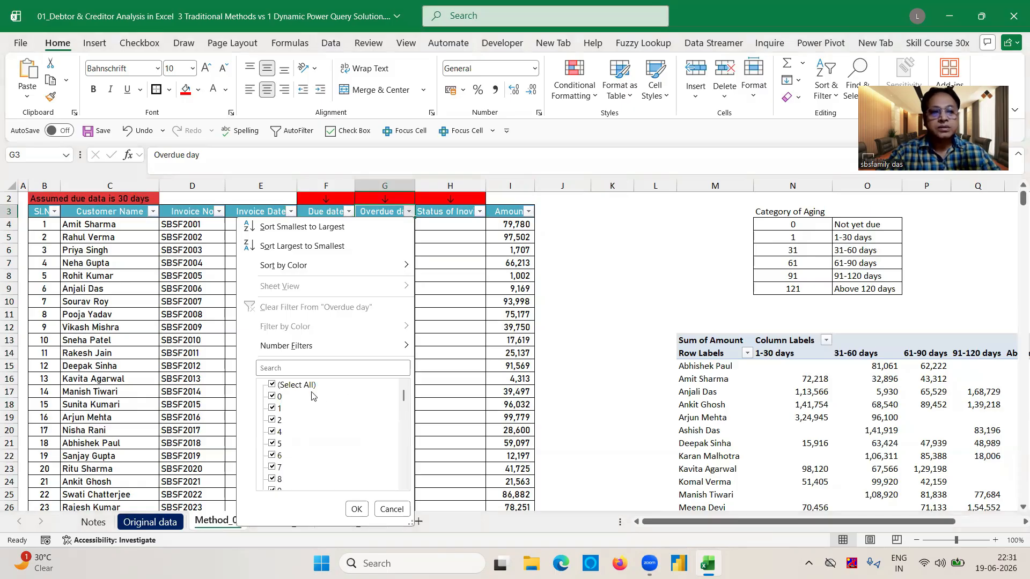
pyautogui.moveTo(405, 397); pyautogui.dragTo(405, 333)
pyautogui.click(357, 509)
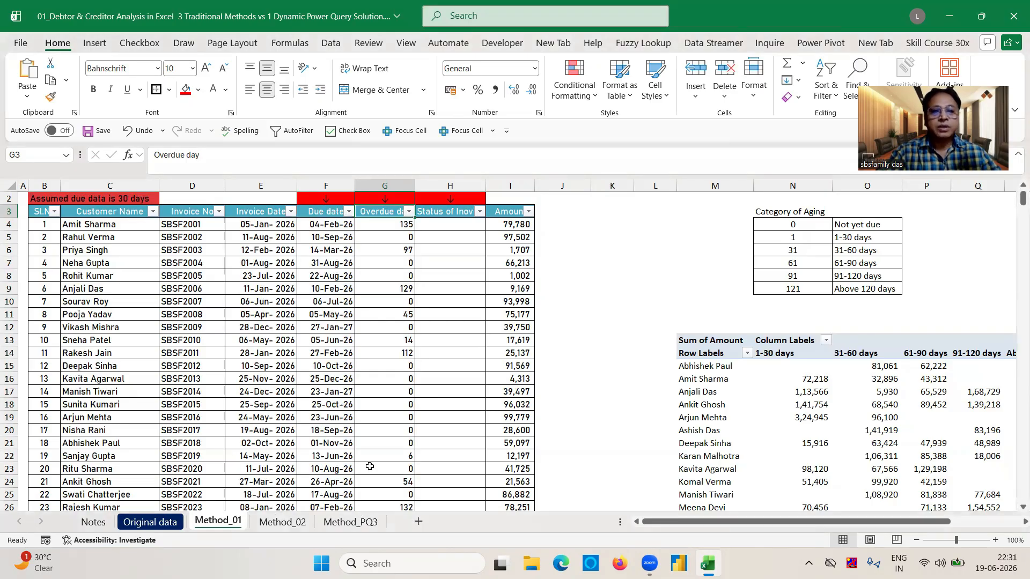
pyautogui.click(428, 275)
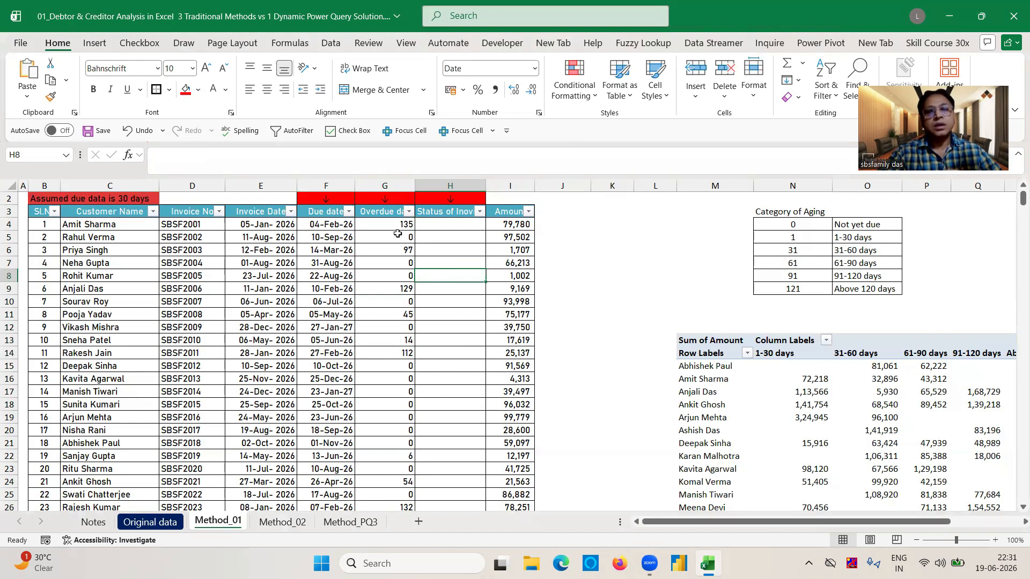
# - Check the overdue formula in G4 and enter =TODAY() in the empty cell K4 as a demonstration
pyautogui.click(396, 224)
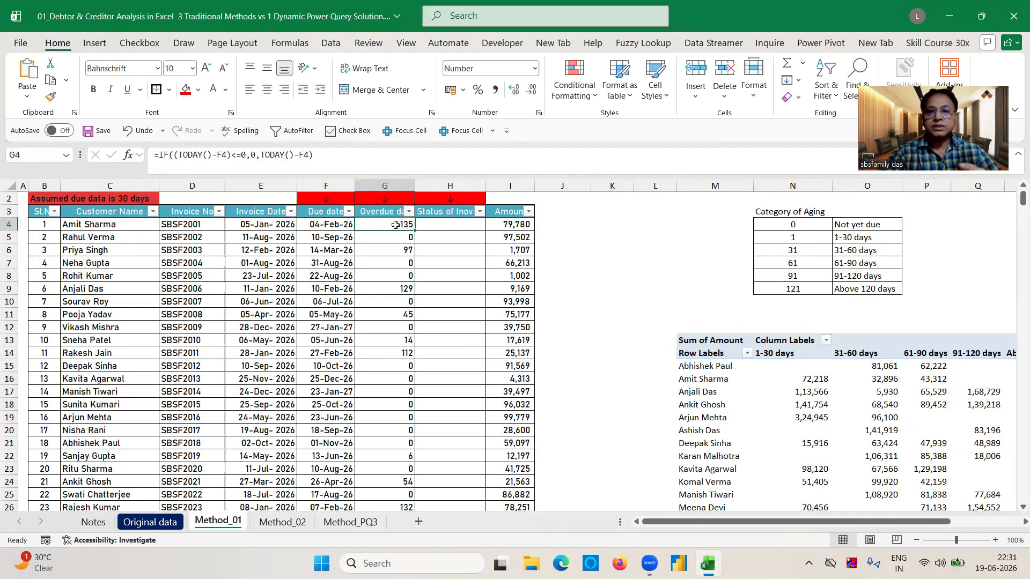
pyautogui.click(607, 227)
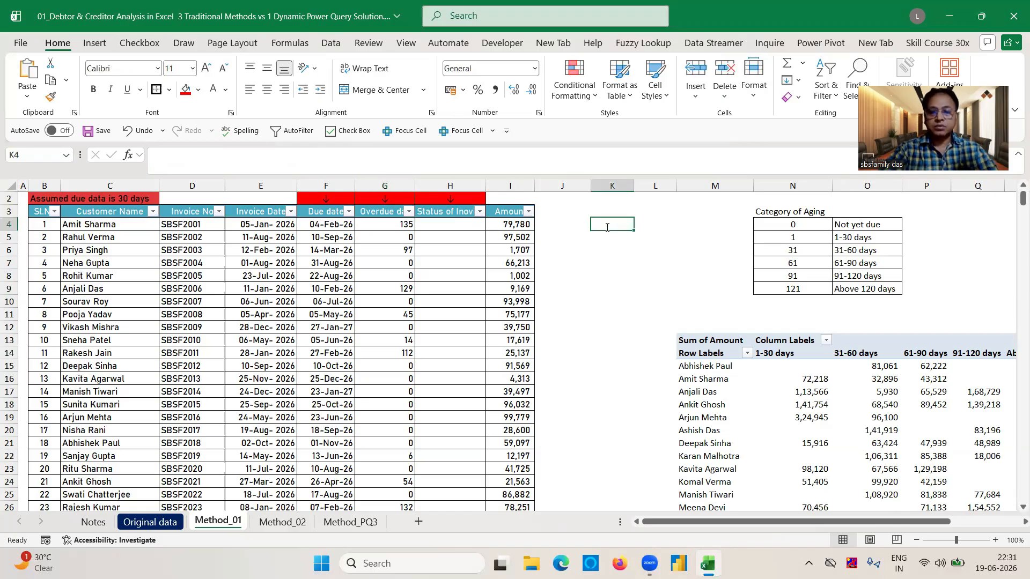
pyautogui.write('=totd')
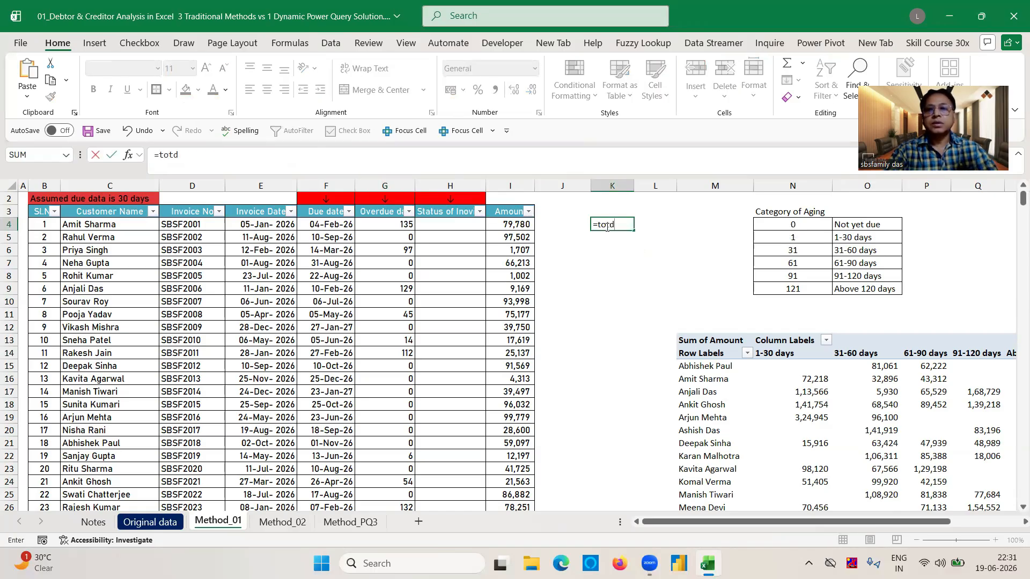
pyautogui.press('BackSpace')
pyautogui.press('BackSpace')
pyautogui.write('d')
pyautogui.press('Tab')
pyautogui.write(')')
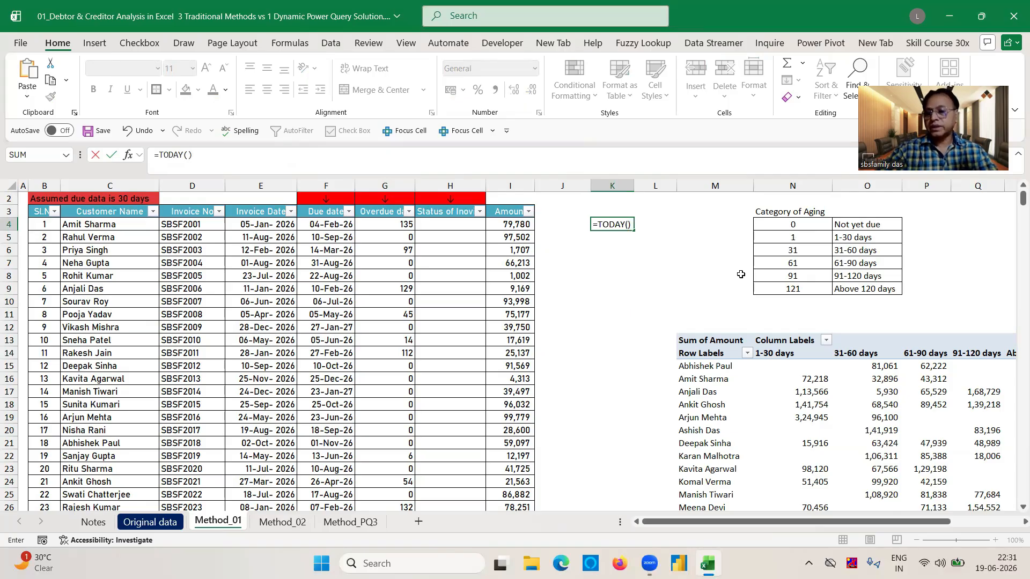
pyautogui.press('Return')
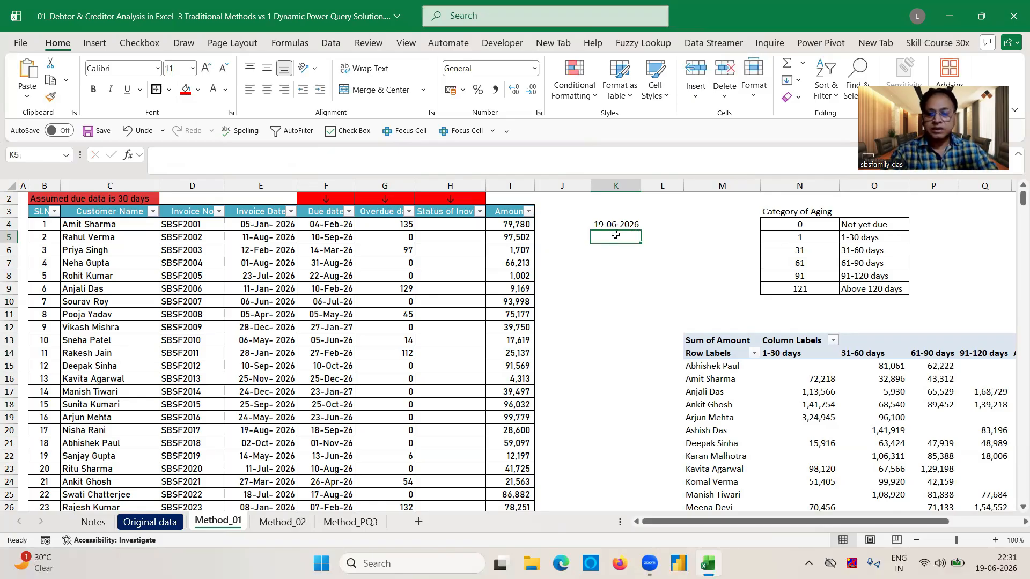
# - Enter the formula =NOW() in K5, below the TODAY example, and inspect the cell
pyautogui.write('=')
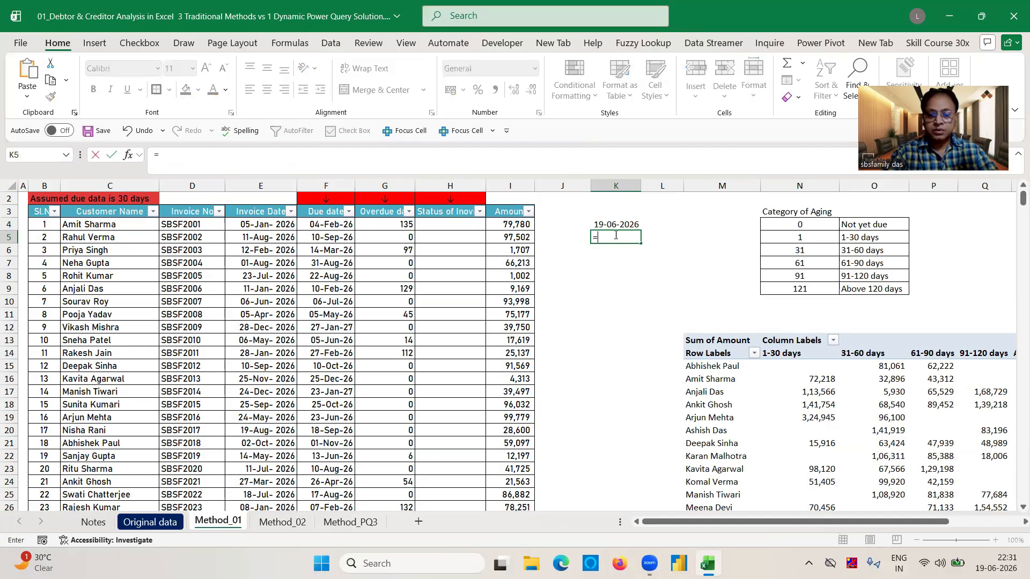
pyautogui.write('now(')
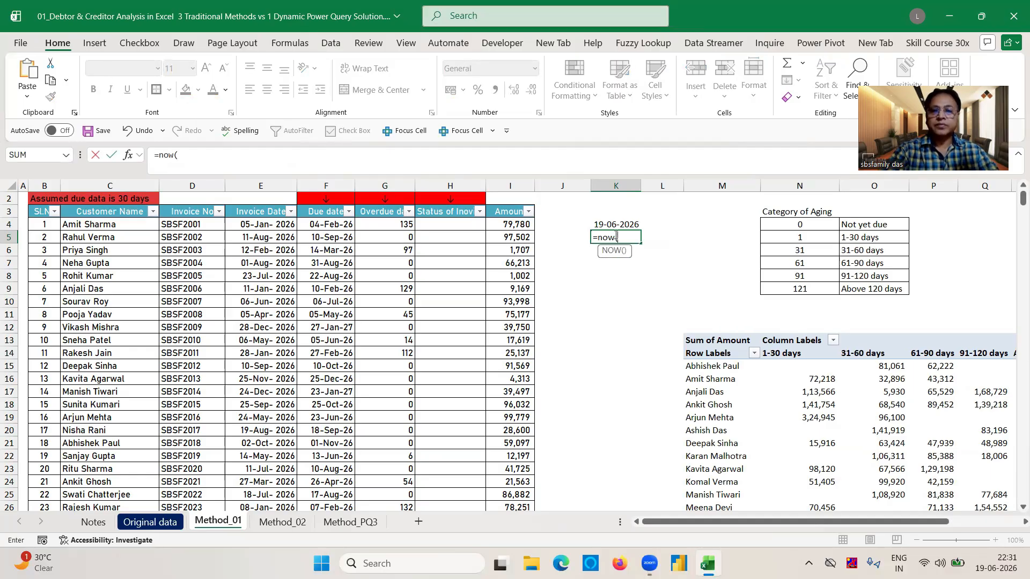
pyautogui.press('Return')
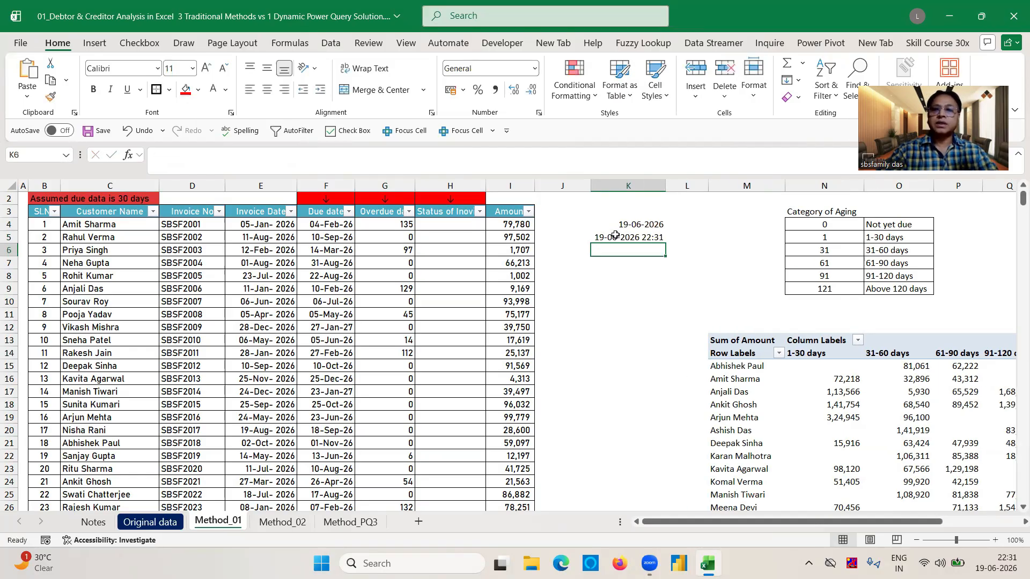
pyautogui.click(632, 238)
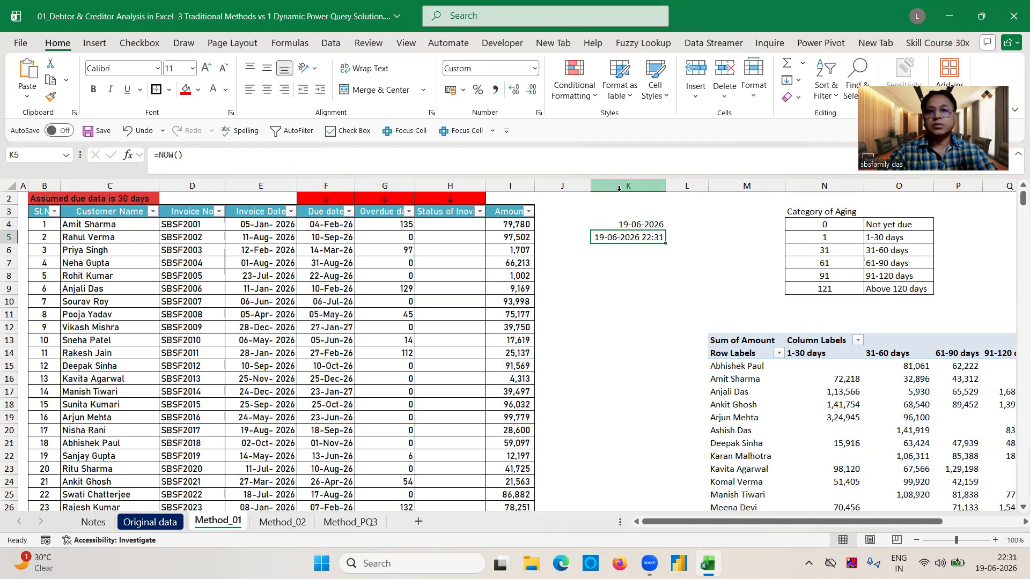
# - Delete the entire column K with the two test date formulas and save the workbook
pyautogui.click(620, 188)
pyautogui.hotkey('ctrl', '-')
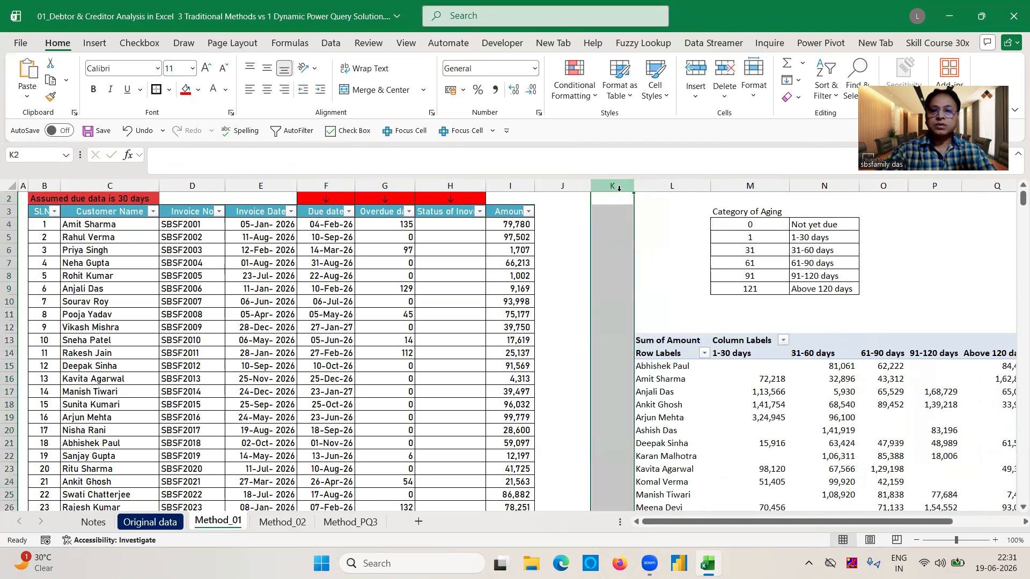
pyautogui.click(614, 257)
pyautogui.hotkey('ctrl', 's')
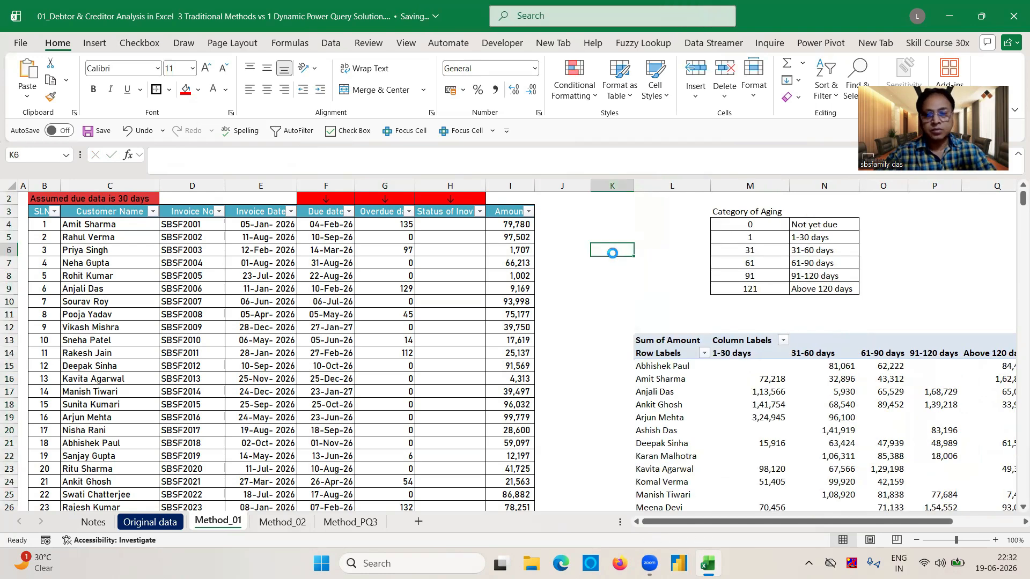
pyautogui.click(573, 215)
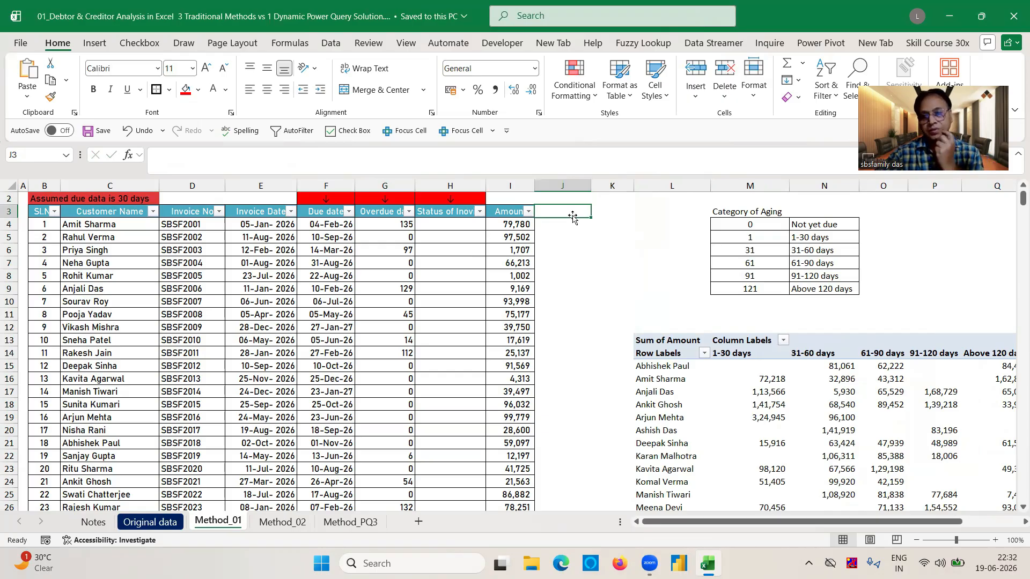
# - Begin a VLOOKUP formula in H4 that takes the overdue days as the column-locked lookup value $G4
pyautogui.click(436, 225)
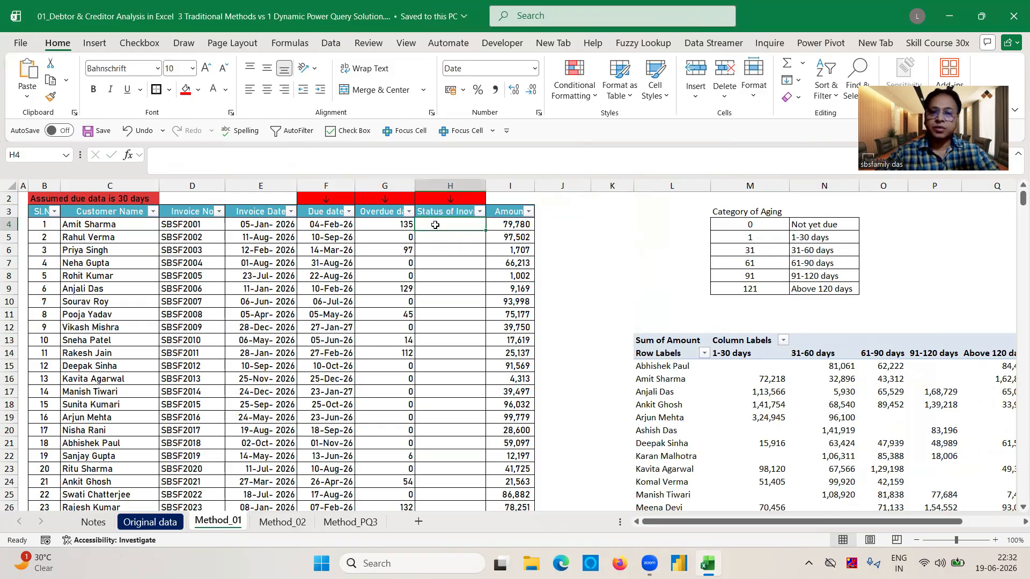
pyautogui.click(403, 222)
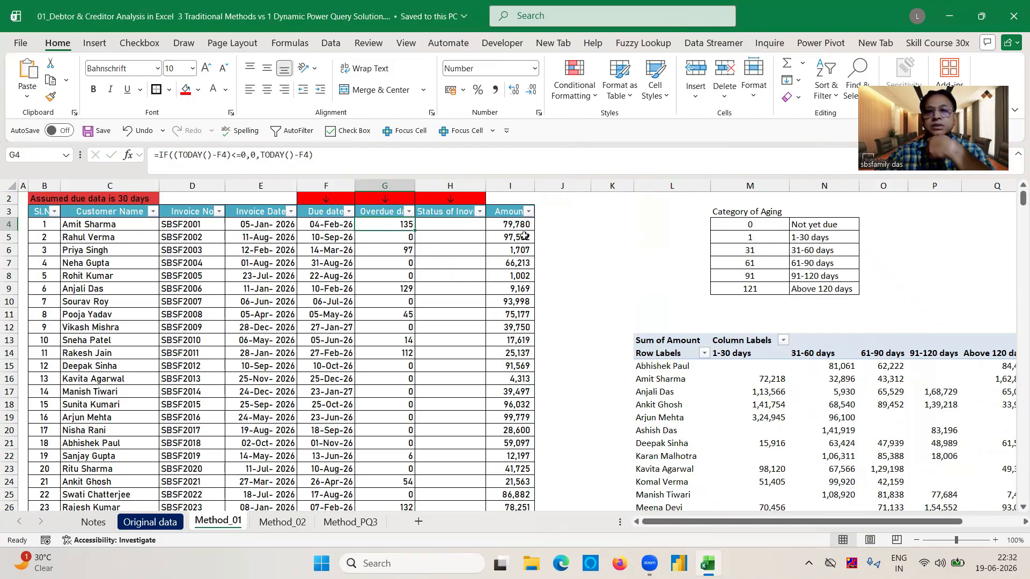
pyautogui.click(441, 227)
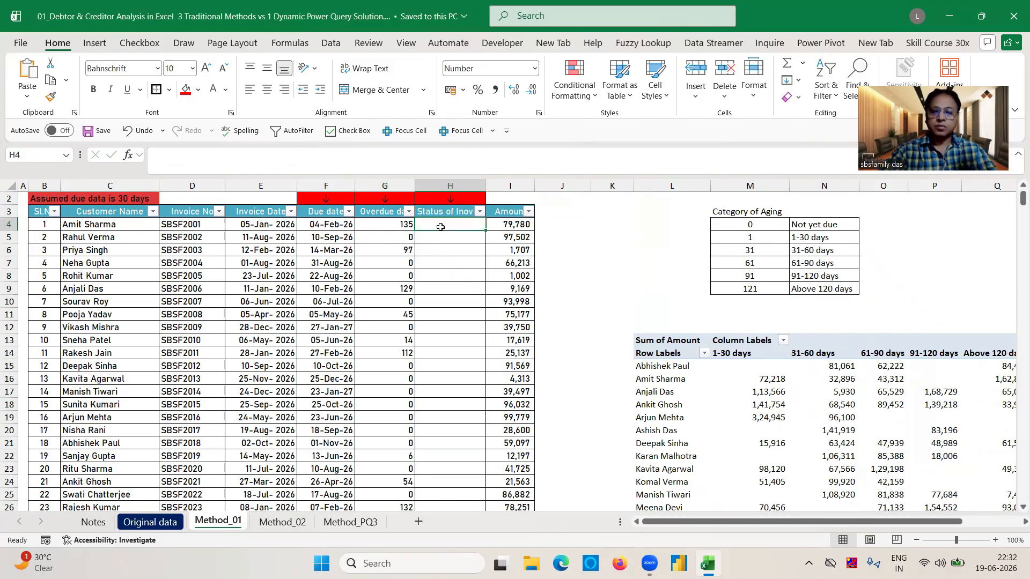
pyautogui.write('=vl')
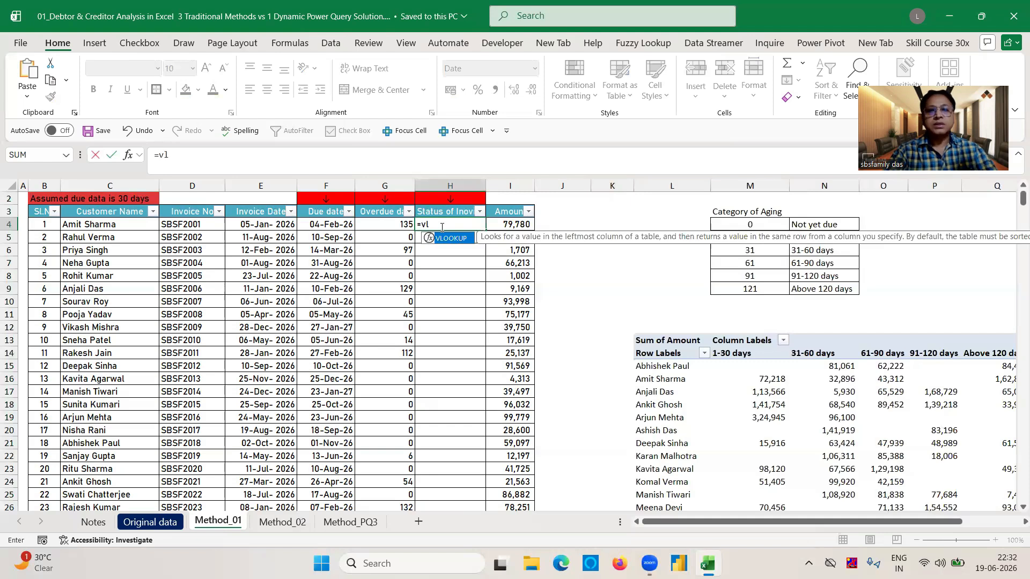
pyautogui.press('Tab')
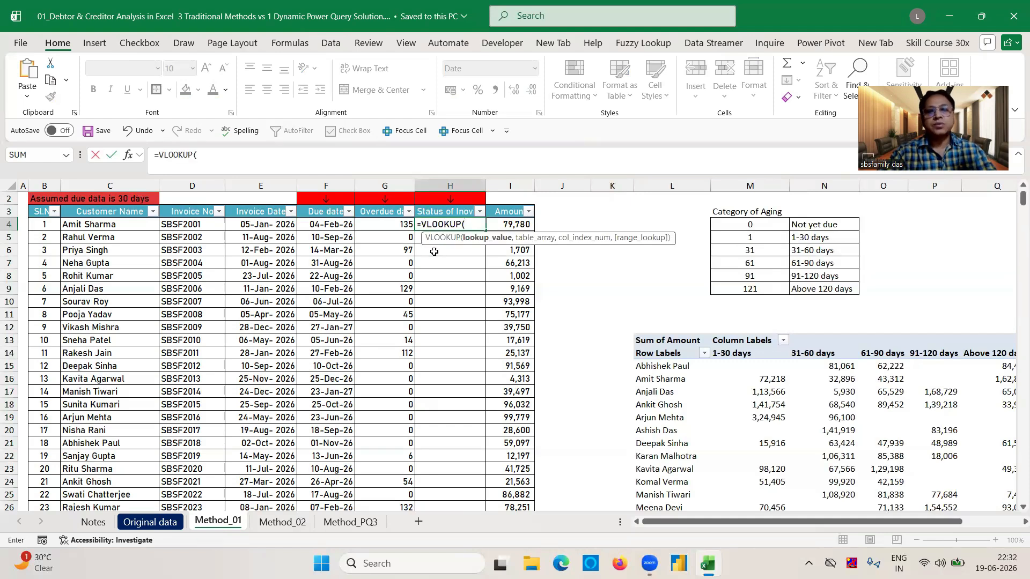
pyautogui.click(398, 227)
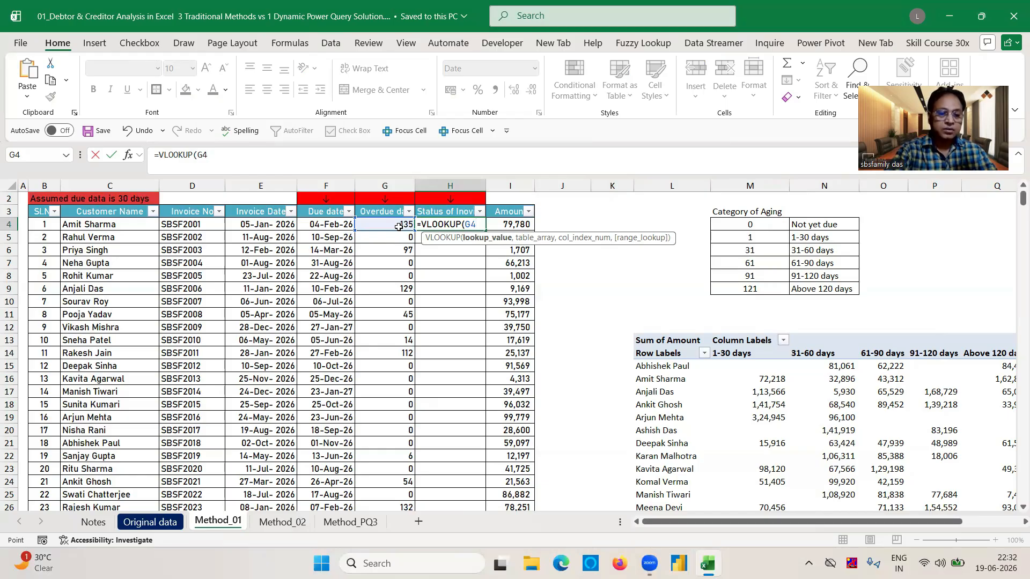
pyautogui.press('F4')
pyautogui.press('F4')
pyautogui.press('F4')
pyautogui.write(',')
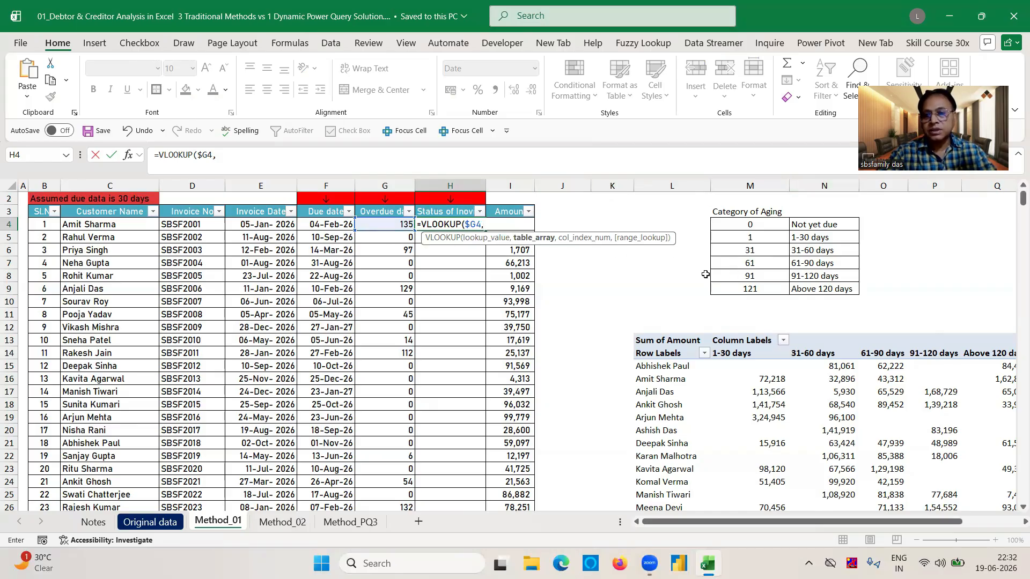
# - Complete the H4 lookup with the Category of Aging range $M$4:$N$9, column index 2 and approximate match 1
pyautogui.click(758, 228)
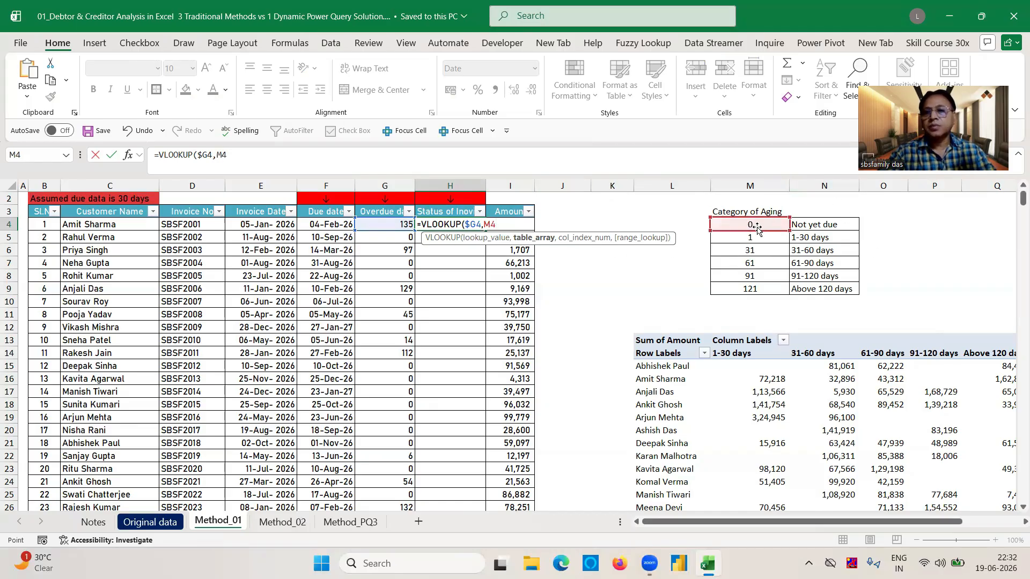
pyautogui.hotkey('ctrl', 'shift', 'Down')
pyautogui.hotkey('ctrl', 'shift', 'Right')
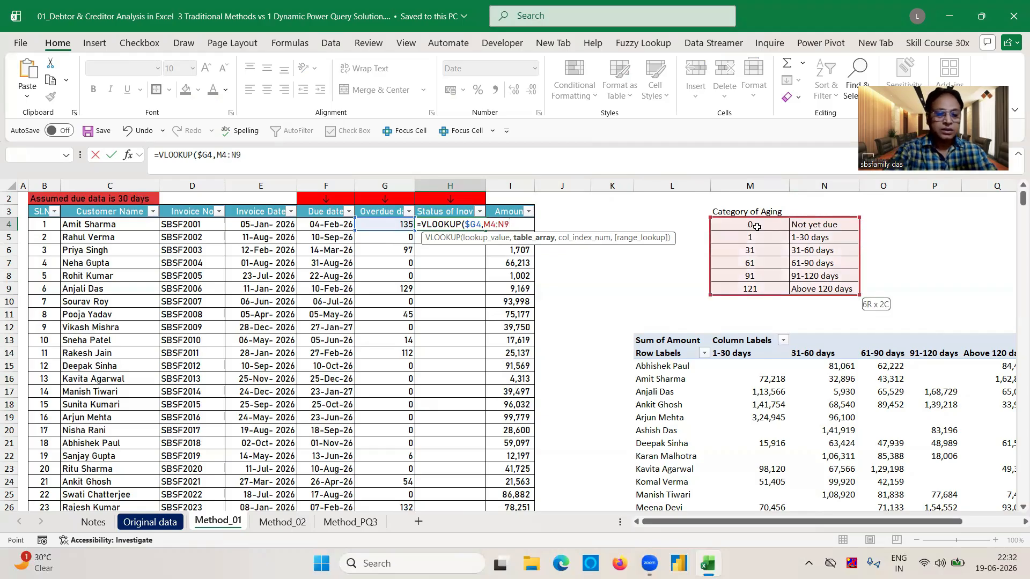
pyautogui.press('F4')
pyautogui.write(',')
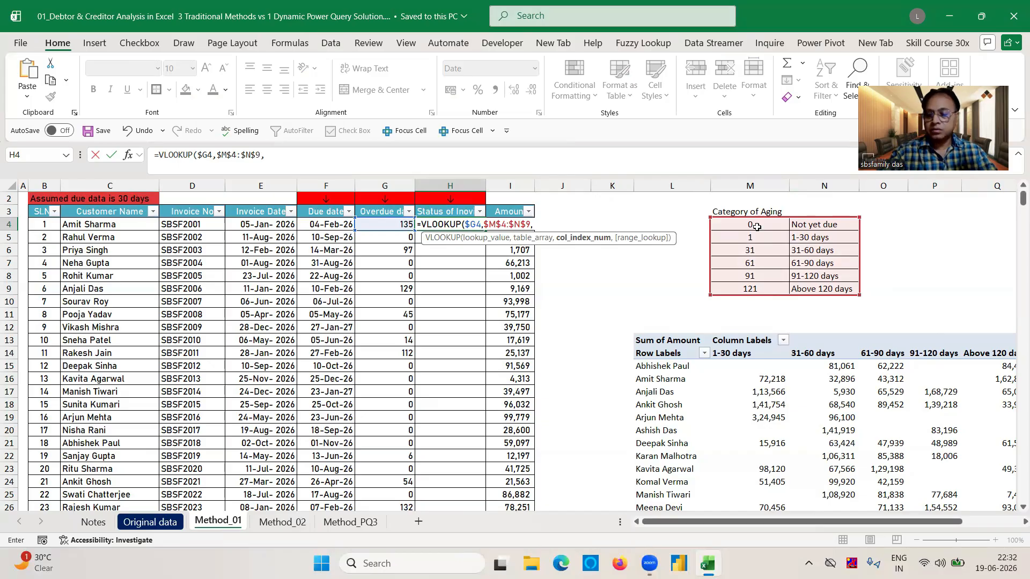
pyautogui.write('2,1')
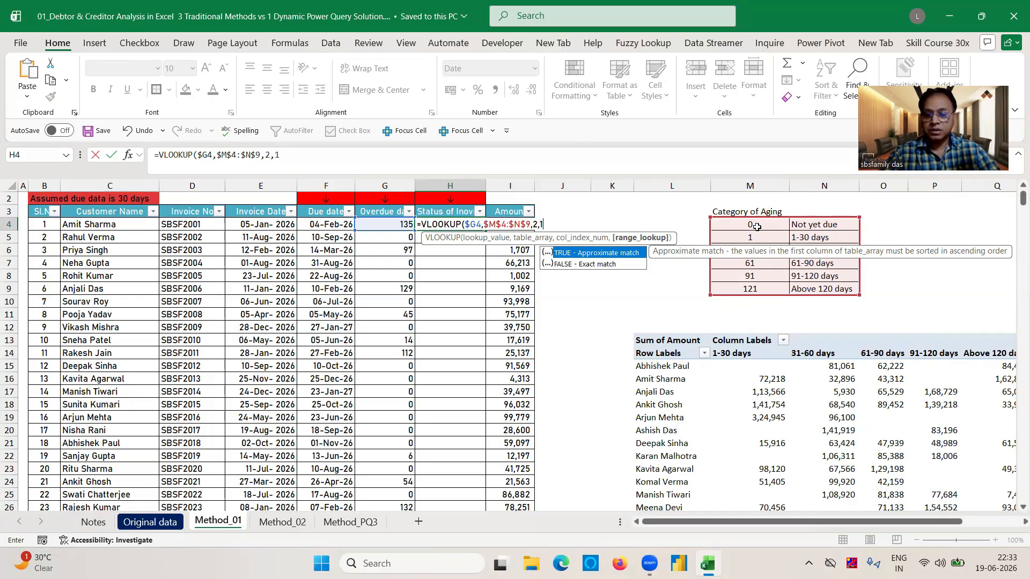
pyautogui.write(')')
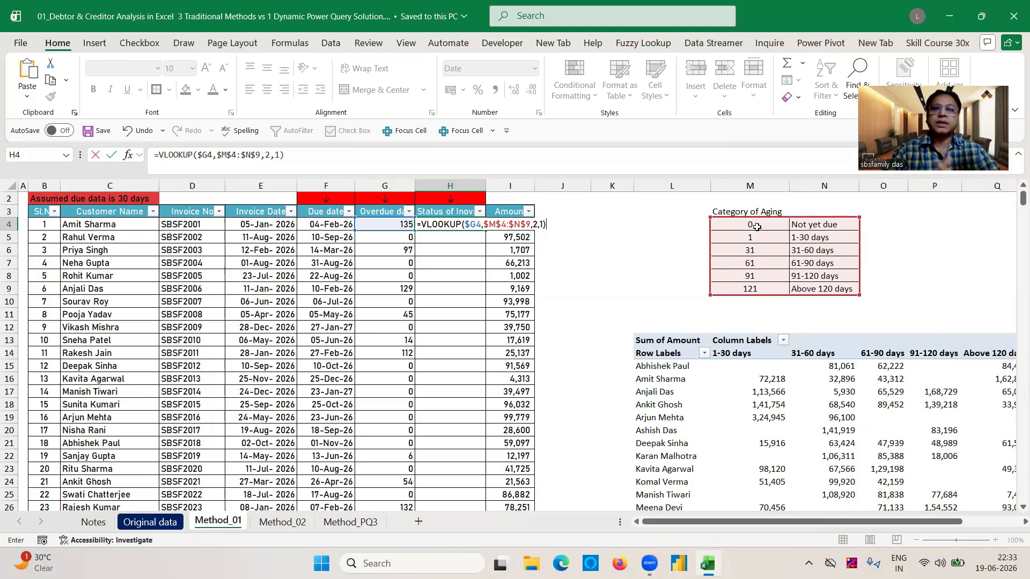
pyautogui.press('Return')
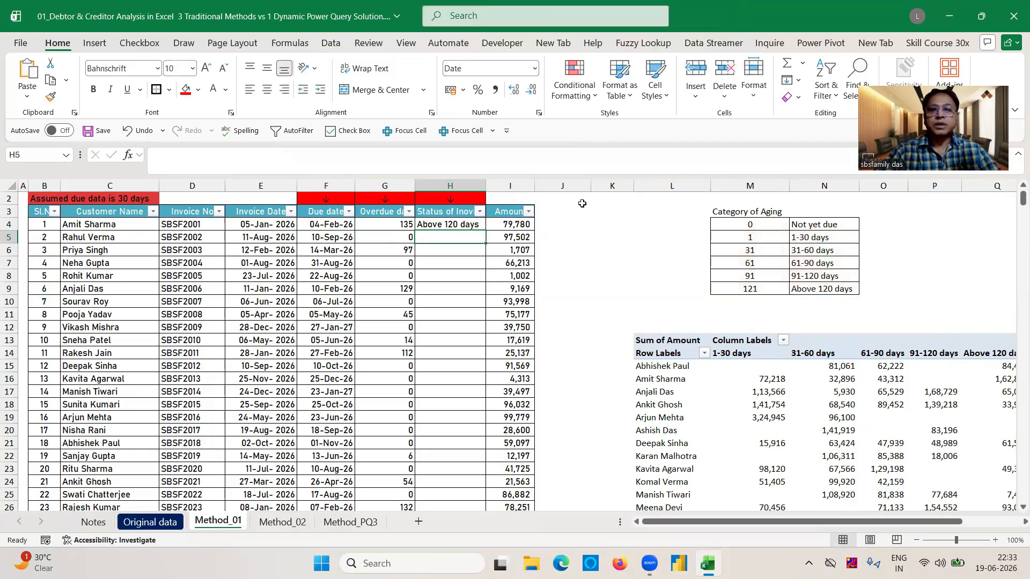
# - Fill the H4 status lookup formula down the whole Status column of the invoice table
pyautogui.click(456, 221)
pyautogui.doubleClick(485, 230)
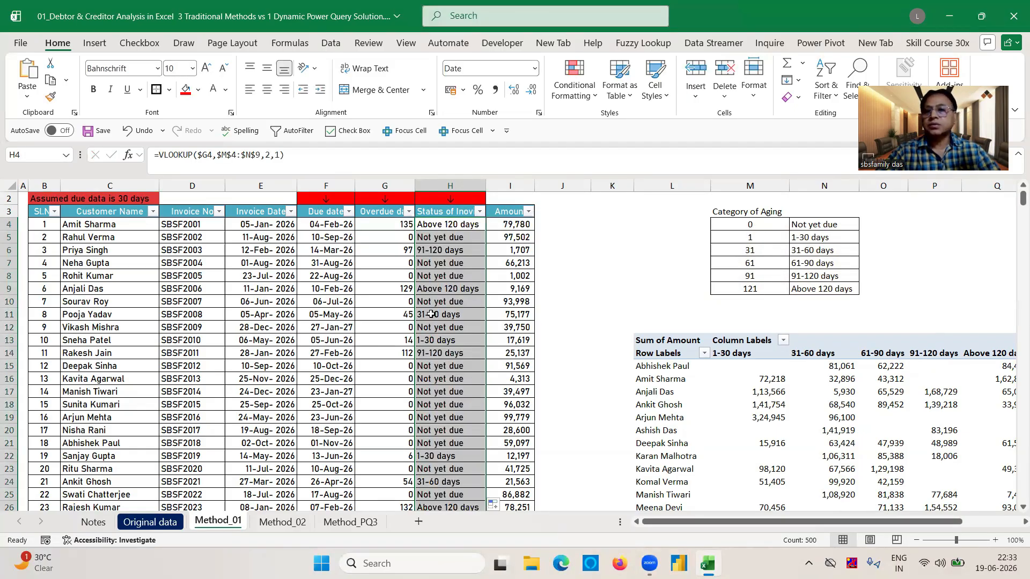
pyautogui.click(443, 263)
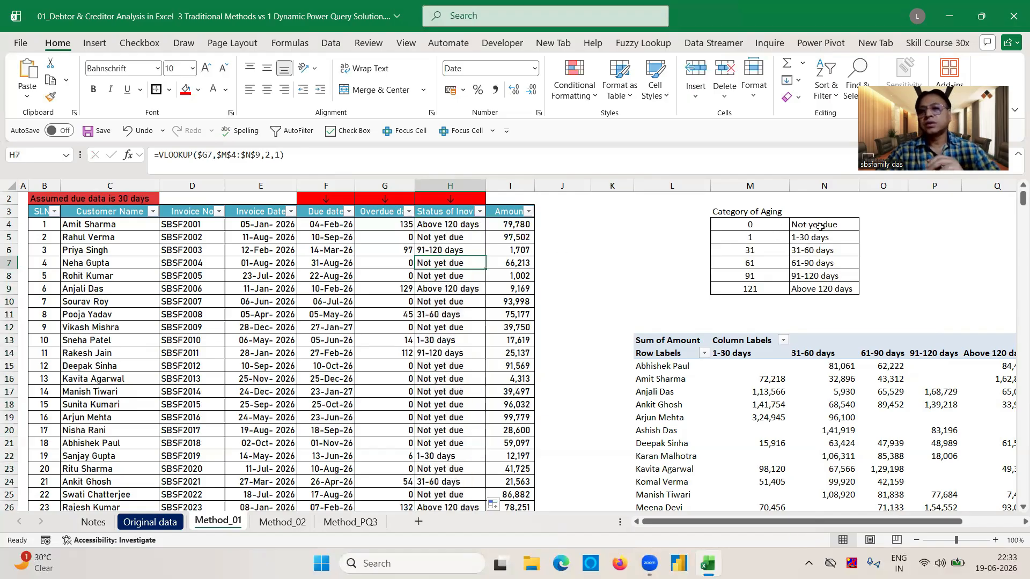
# - Inspect the status lookup formula in H8 at a larger zoom and slightly widen the Invoice No column
pyautogui.click(963, 542)
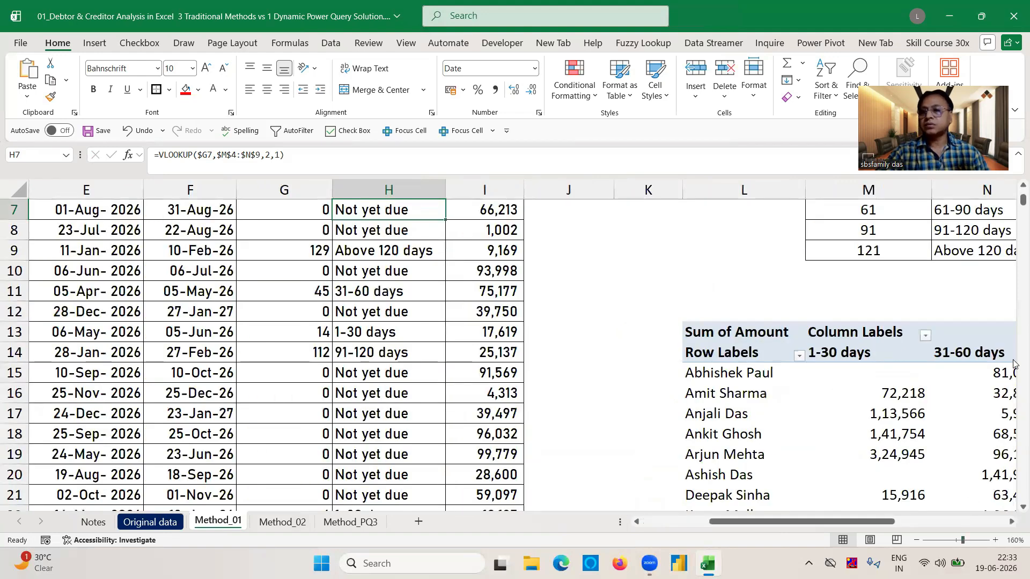
pyautogui.scroll(2, 702, 247)
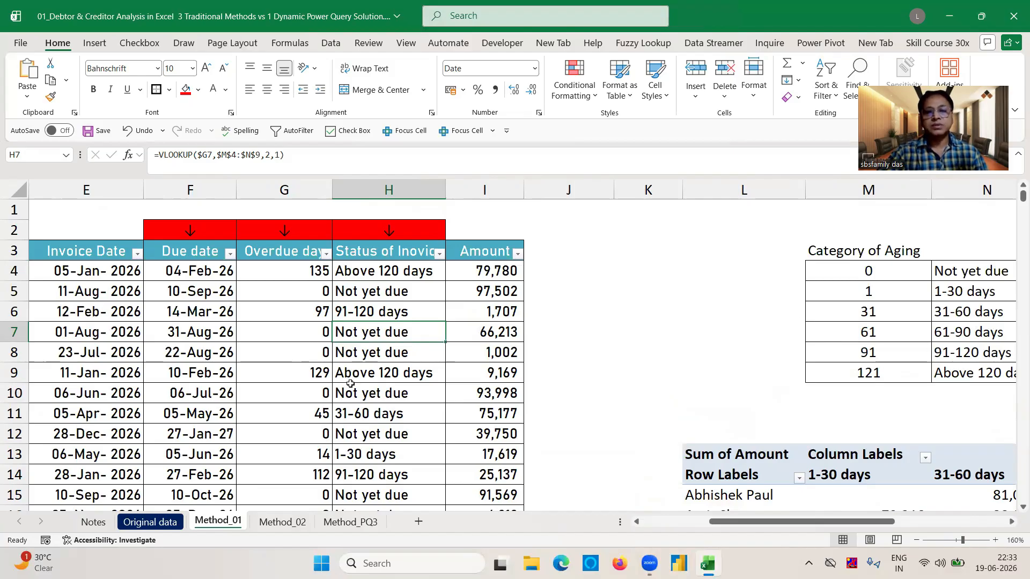
pyautogui.click(341, 358)
pyautogui.doubleClick(342, 358)
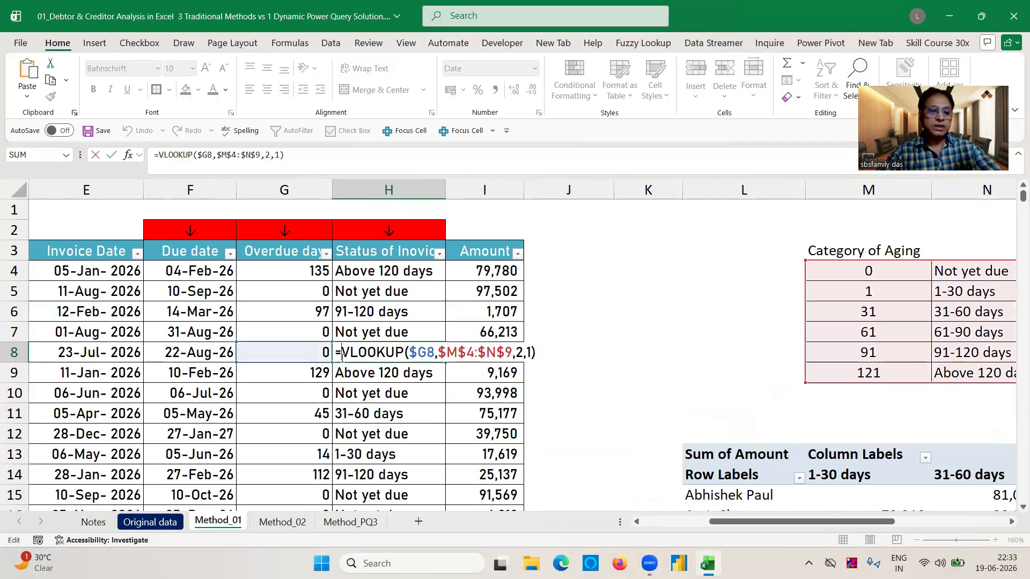
pyautogui.press('Escape')
pyautogui.click(536, 299)
pyautogui.press('Left')
pyautogui.press('Left')
pyautogui.press('Left')
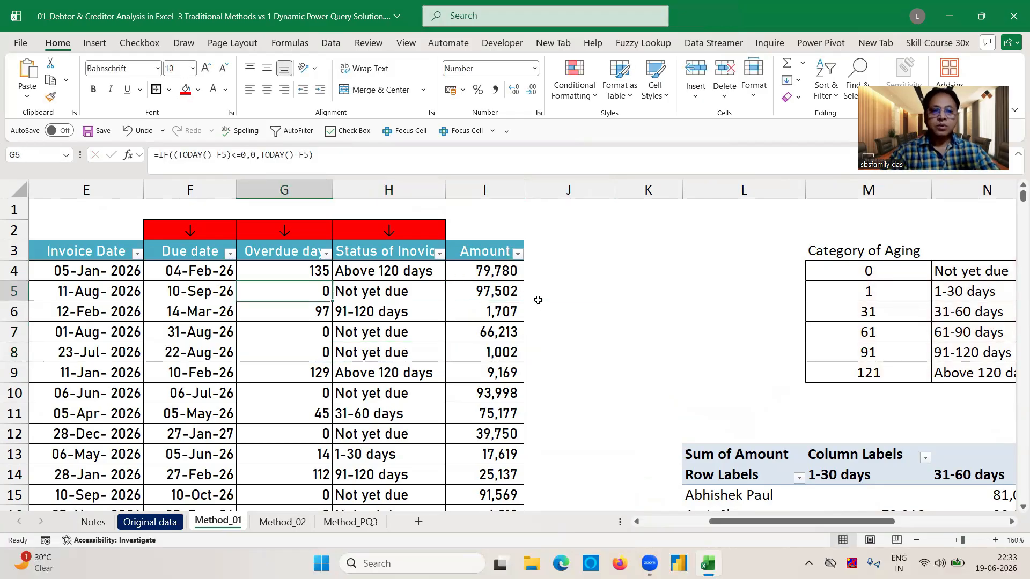
pyautogui.press('Left')
pyautogui.press('Left')
pyautogui.press('Left')
pyautogui.press('Left')
pyautogui.press('Left')
pyautogui.press('Left')
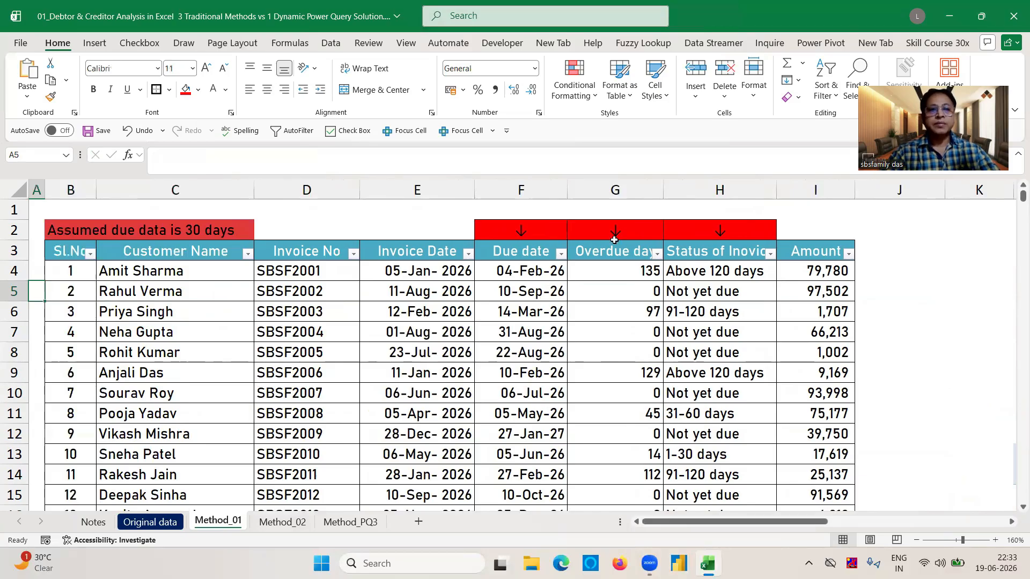
pyautogui.moveTo(358, 194); pyautogui.dragTo(362, 194)
pyautogui.click(762, 362)
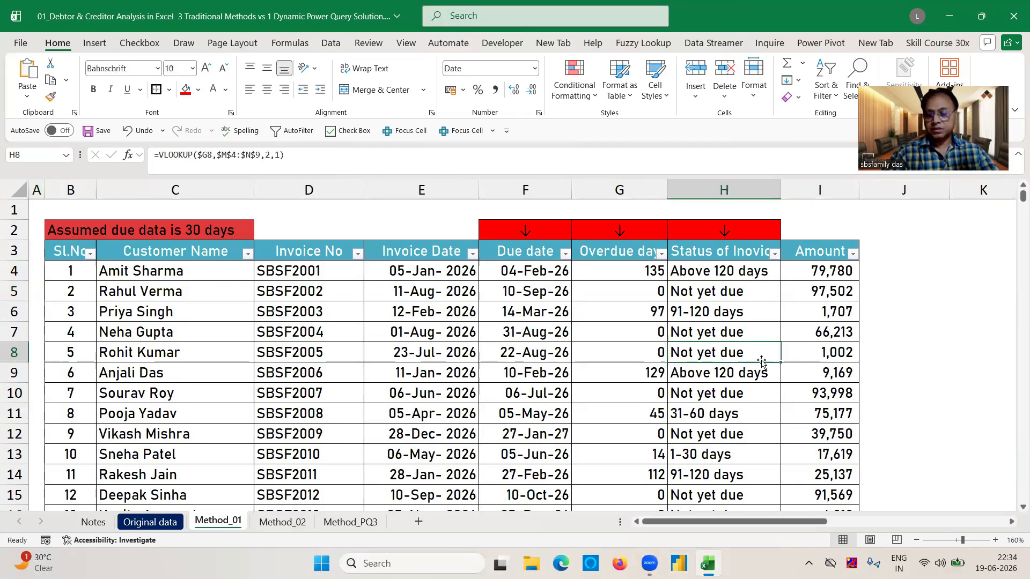
# - Delete the entire existing pivot table located below the Category of Aging table
pyautogui.press('Right')
pyautogui.press('Right')
pyautogui.press('Right')
pyautogui.press('Right')
pyautogui.press('Right')
pyautogui.press('Right')
pyautogui.press('Right')
pyautogui.press('Right')
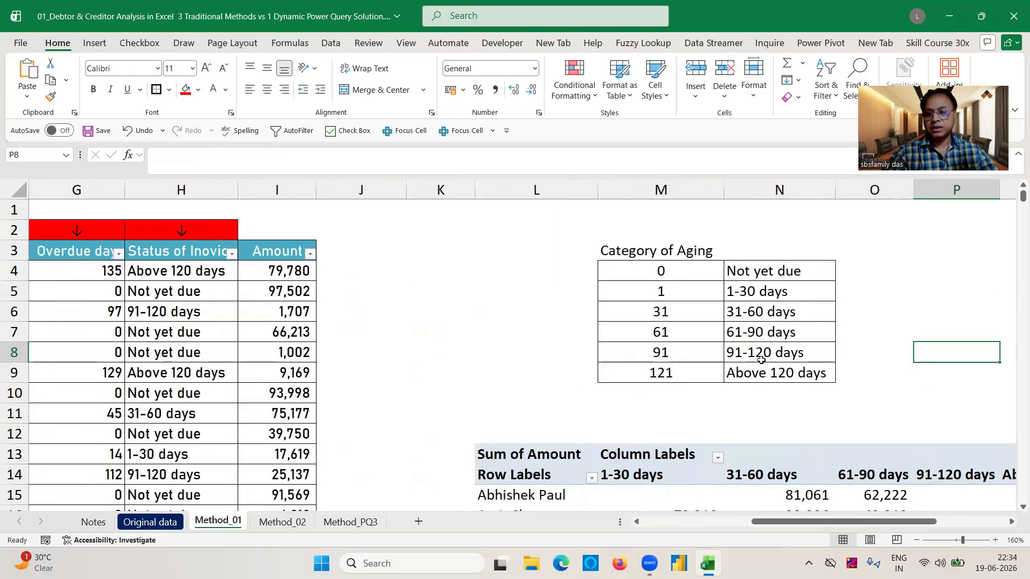
pyautogui.press('Down')
pyautogui.press('Down')
pyautogui.press('Down')
pyautogui.press('Down')
pyautogui.press('Down')
pyautogui.press('Down')
pyautogui.press('Down')
pyautogui.press('Down')
pyautogui.press('Up')
pyautogui.press('Up')
pyautogui.press('Left')
pyautogui.press('Left')
pyautogui.press('Left')
pyautogui.press('Left')
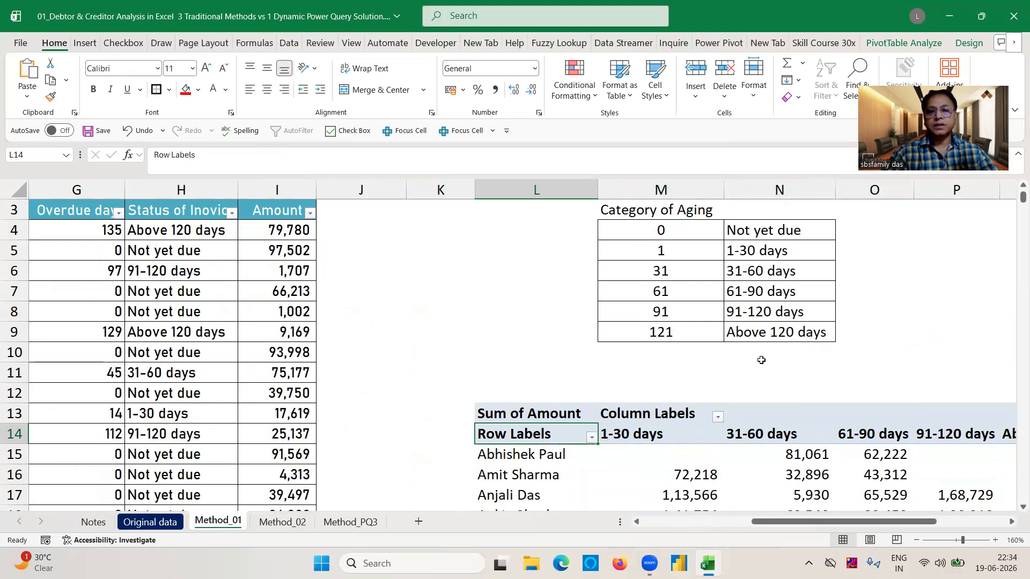
pyautogui.click(548, 410)
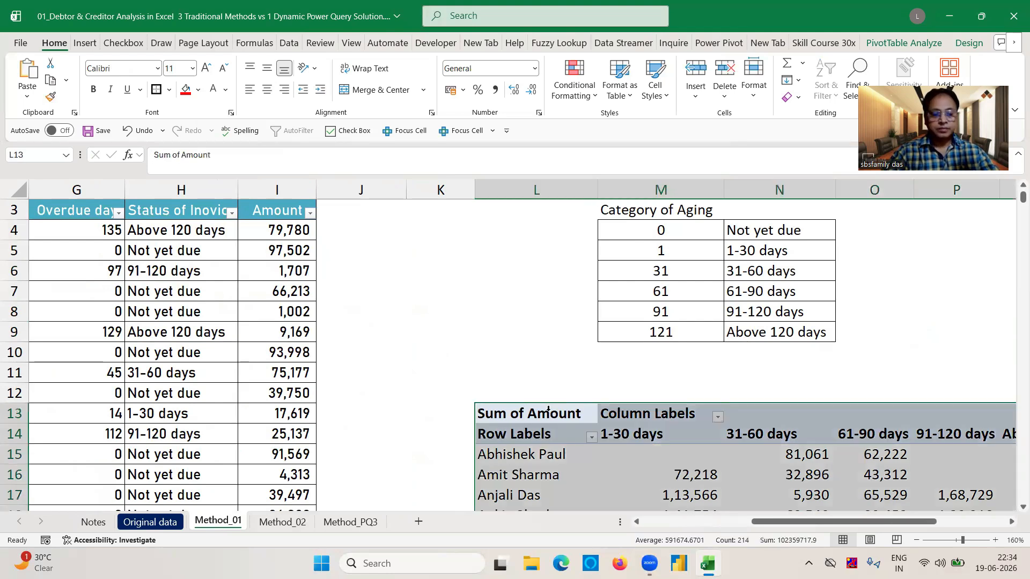
pyautogui.press('Delete')
pyautogui.click(479, 335)
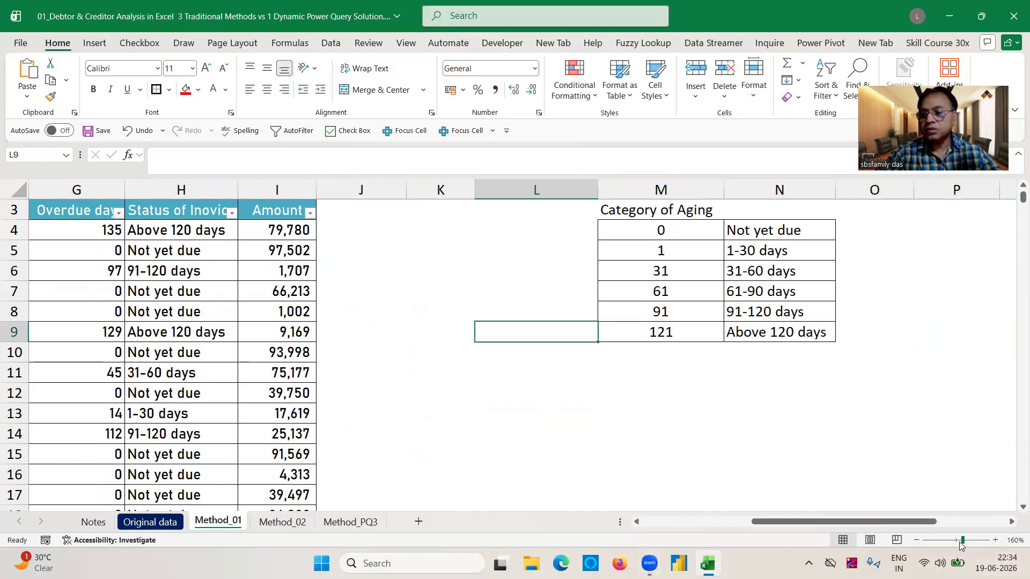
# - Select the full invoice table B3:I503 including headers and start a PivotTable from that range
pyautogui.moveTo(962, 544); pyautogui.dragTo(958, 543)
pyautogui.click(740, 427)
pyautogui.press('Left')
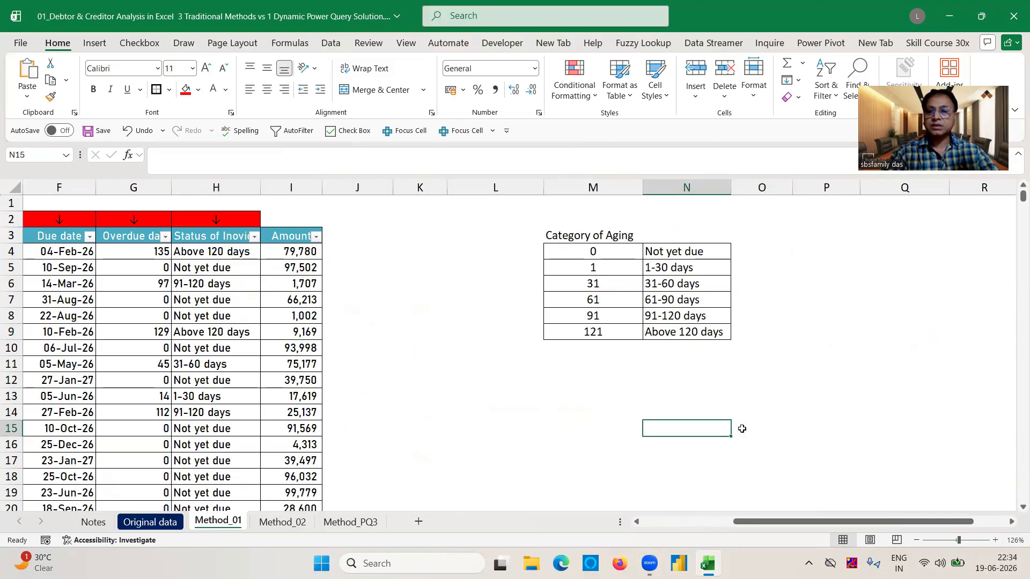
pyautogui.press('Home')
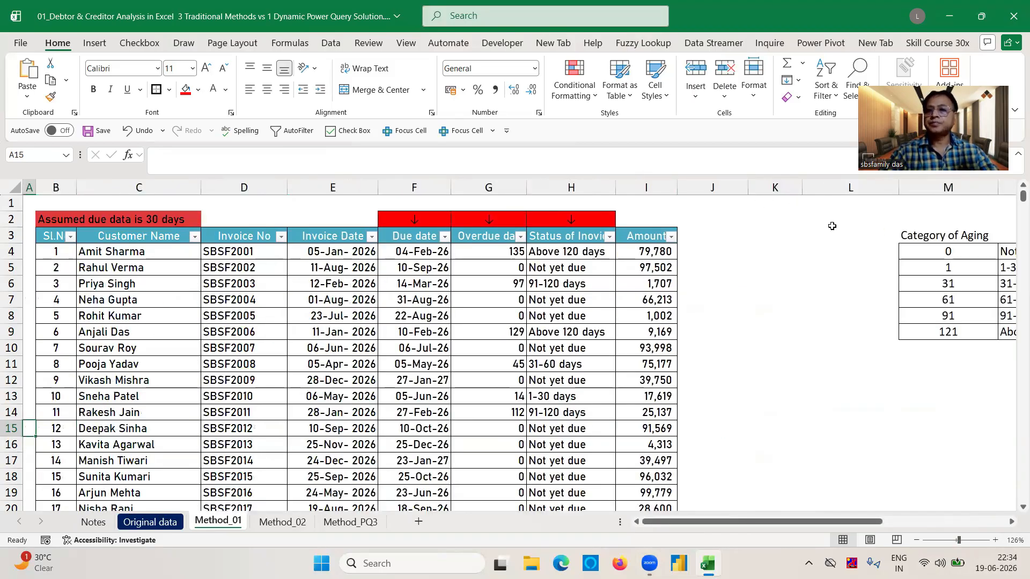
pyautogui.click(57, 234)
pyautogui.hotkey('ctrl', 'shift', 'Right')
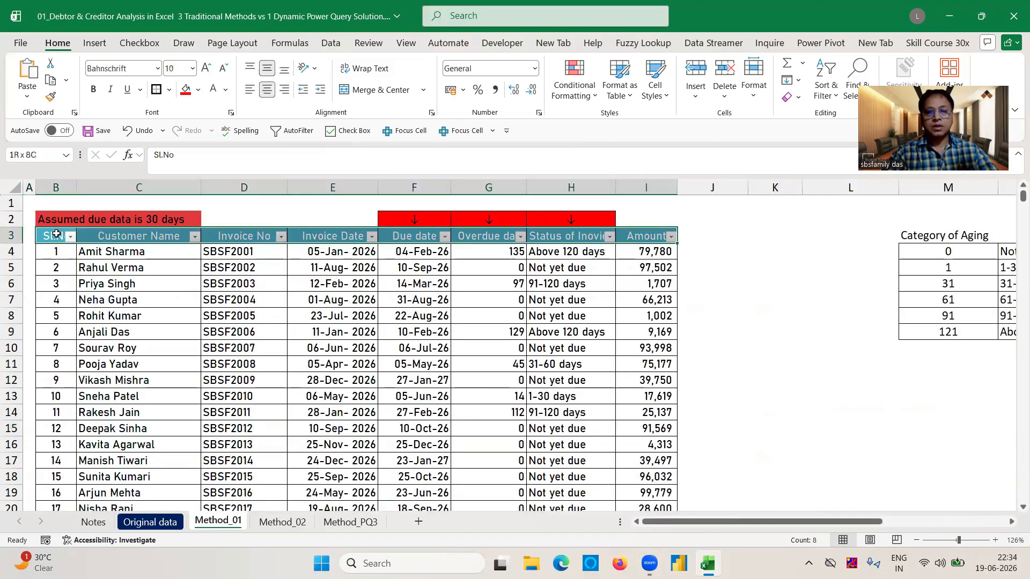
pyautogui.hotkey('ctrl', 'shift', 'Down')
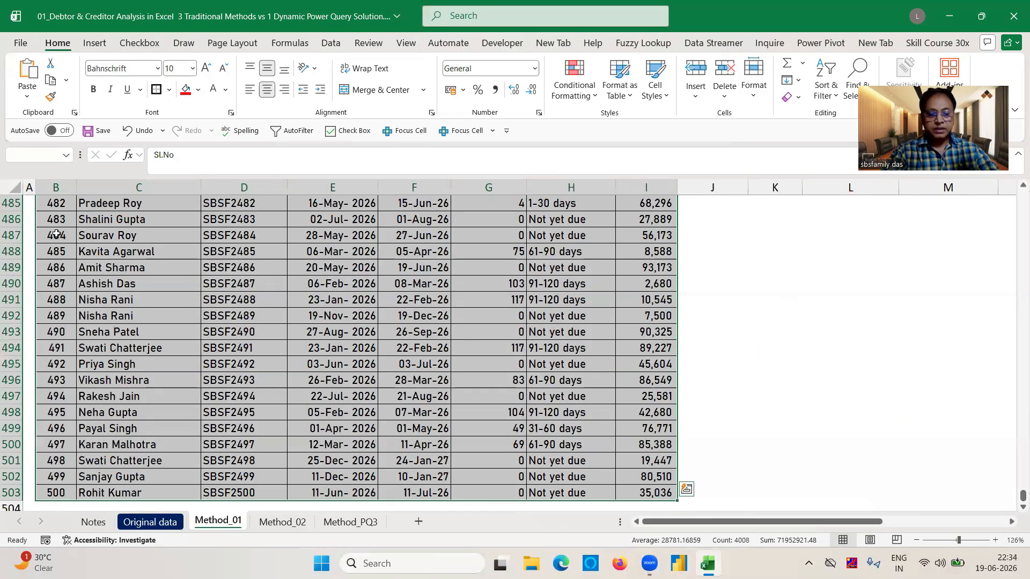
pyautogui.press('alt')
pyautogui.press('n')
pyautogui.press('v')
pyautogui.press('t')
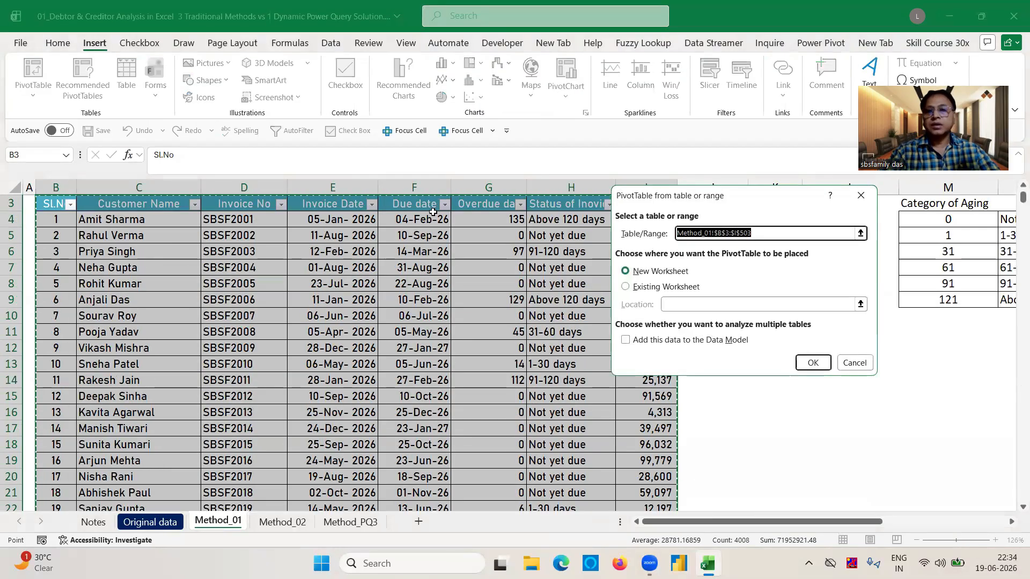
# - Place the new PivotTable on the existing worksheet at cell K12 of Method_01 and create it
pyautogui.click(626, 287)
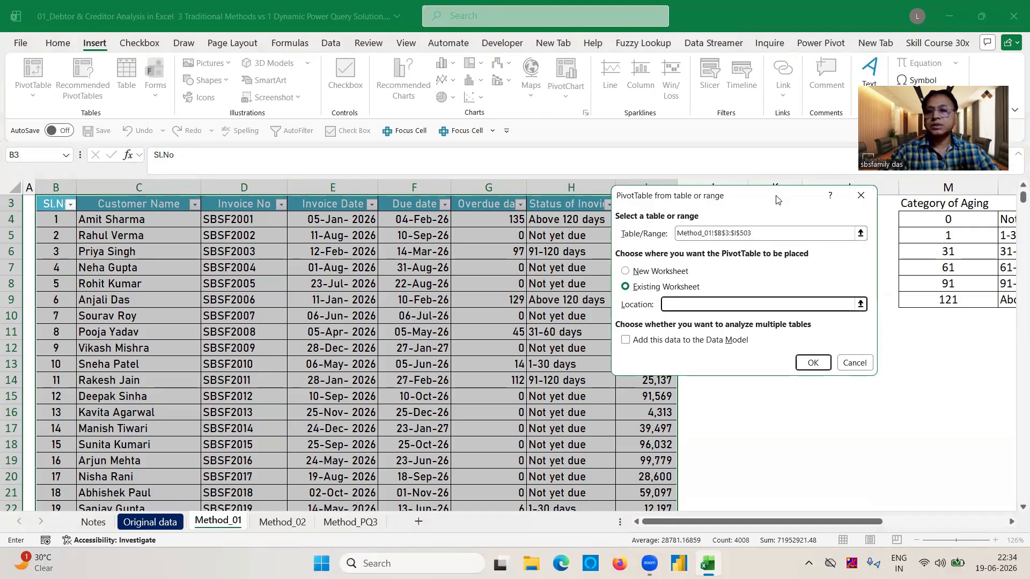
pyautogui.moveTo(778, 200); pyautogui.dragTo(523, 70)
pyautogui.click(763, 348)
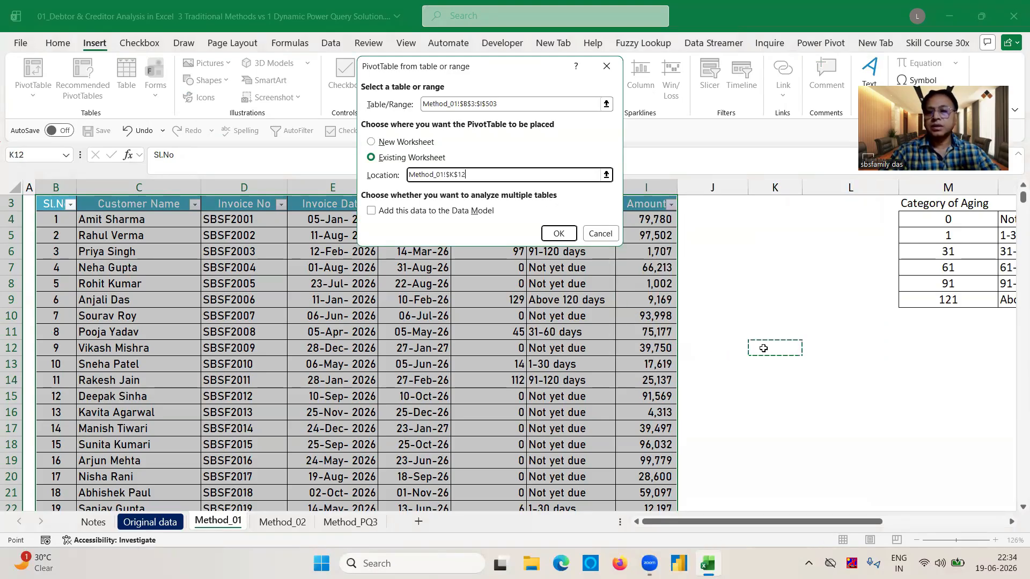
pyautogui.click(558, 233)
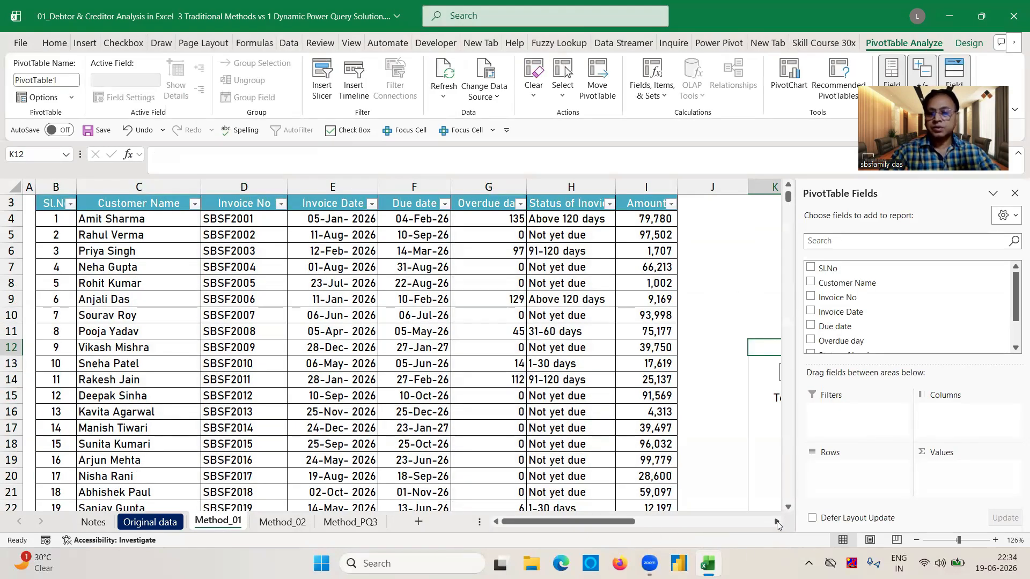
pyautogui.hscroll(6, 778, 525)
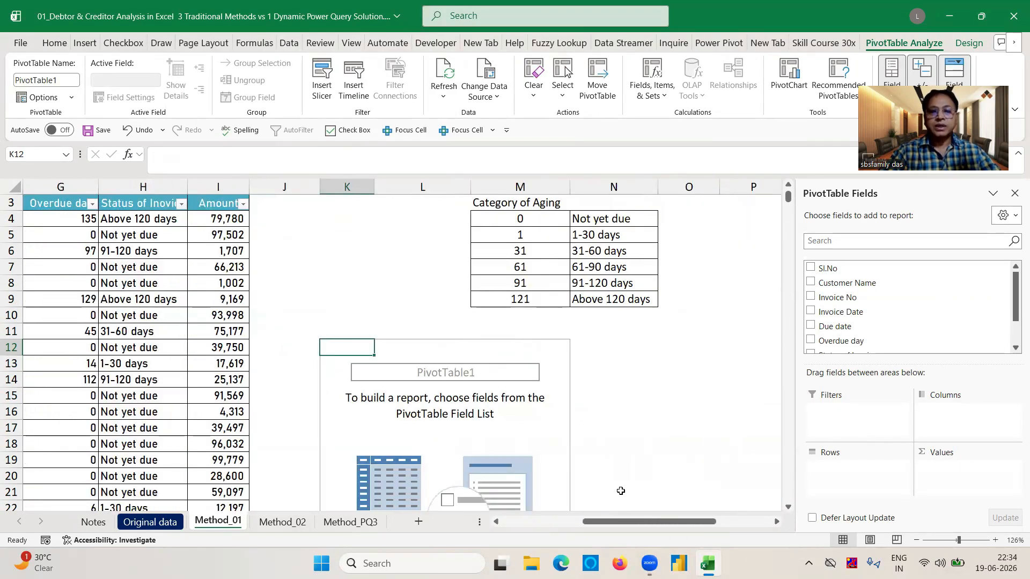
pyautogui.moveTo(612, 524); pyautogui.dragTo(597, 522)
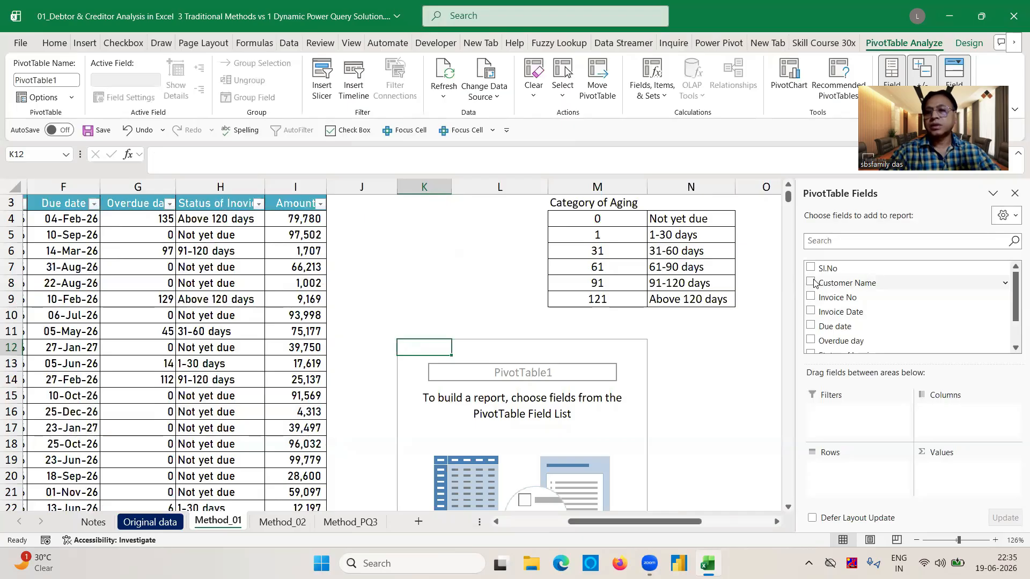
# - Lay out the PivotTable with Customer Name as rows, Overdue day as columns and the sum of Amount as values
pyautogui.moveTo(815, 283); pyautogui.dragTo(838, 477)
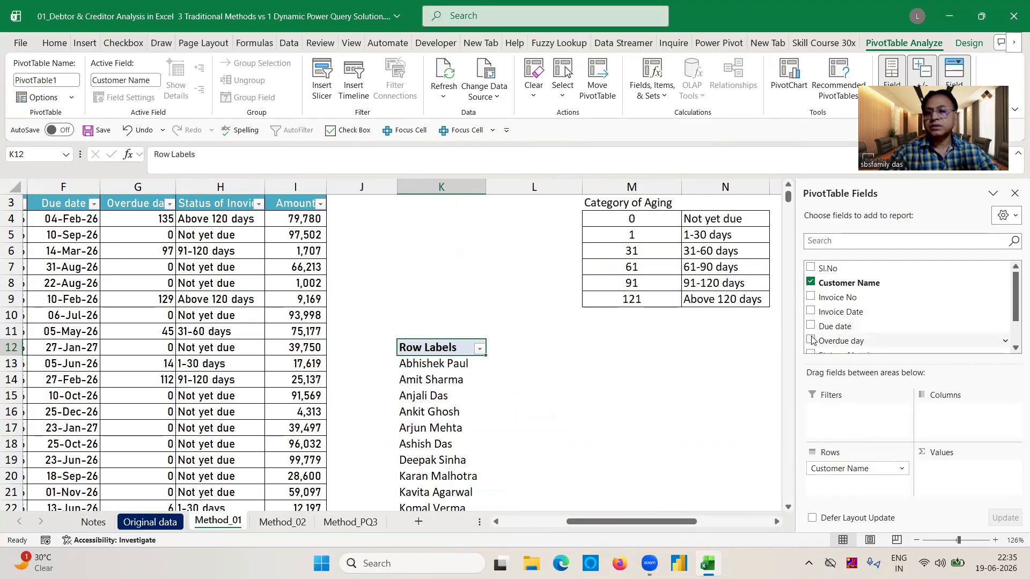
pyautogui.moveTo(811, 340); pyautogui.dragTo(955, 418)
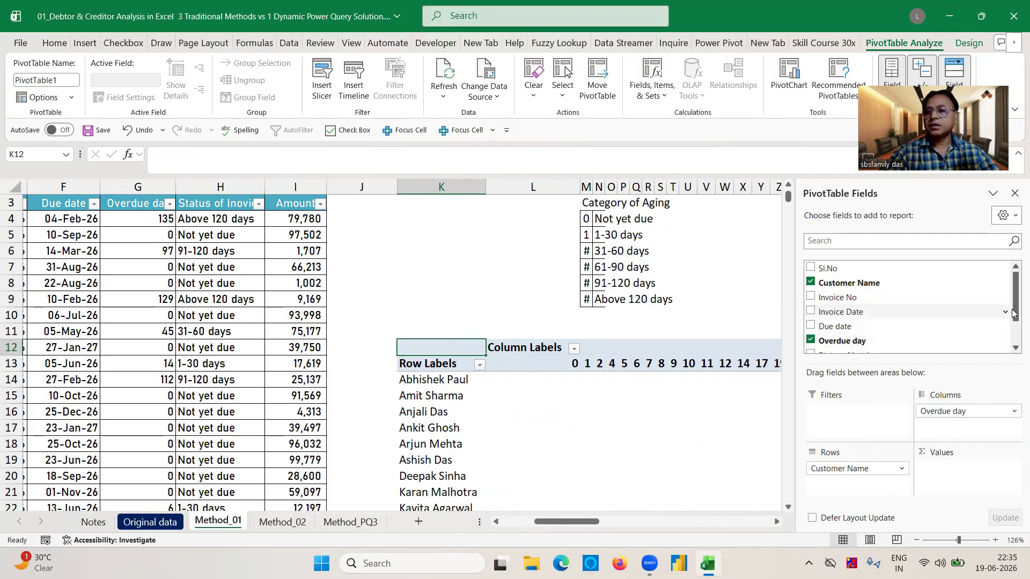
pyautogui.moveTo(1015, 314); pyautogui.dragTo(1014, 334)
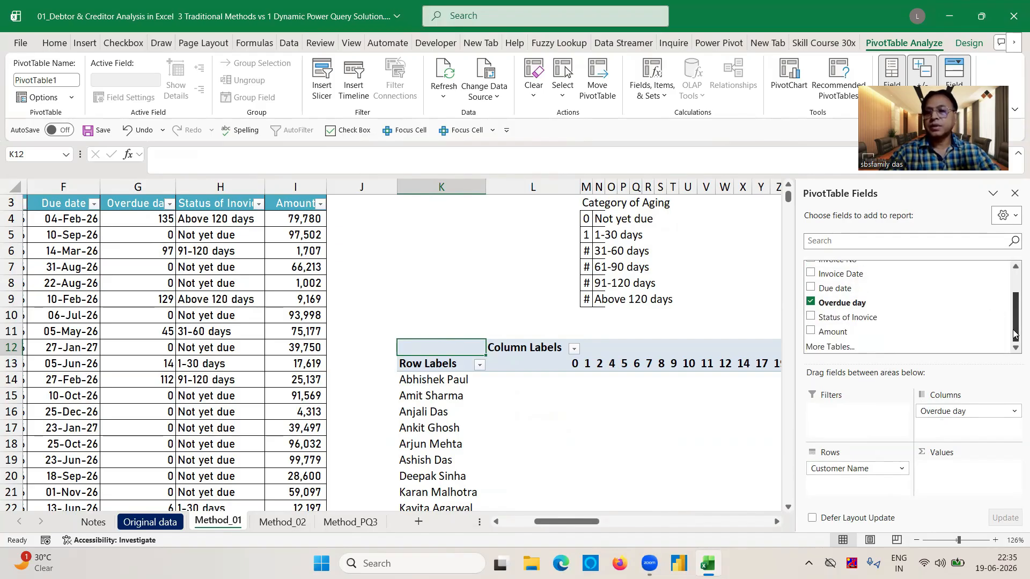
pyautogui.click(811, 331)
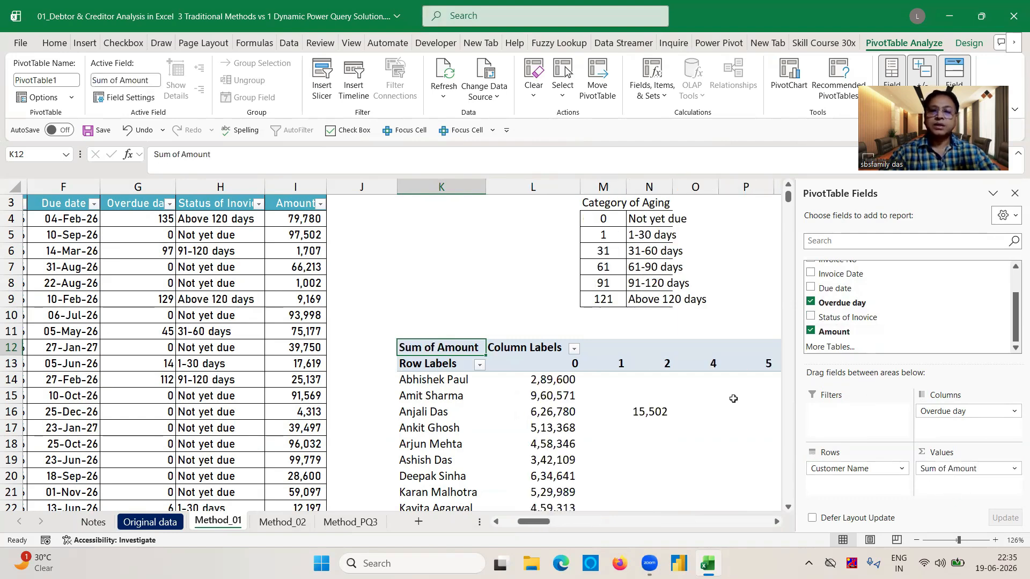
# - Examine the individual overdue-day column headings across row 13 of the PivotTable
pyautogui.click(620, 367)
pyautogui.press('Right')
pyautogui.press('Right')
pyautogui.press('Right')
pyautogui.press('Right')
pyautogui.press('Right')
pyautogui.press('Right')
pyautogui.press('Right')
pyautogui.press('Right')
pyautogui.press('Right')
pyautogui.press('Right')
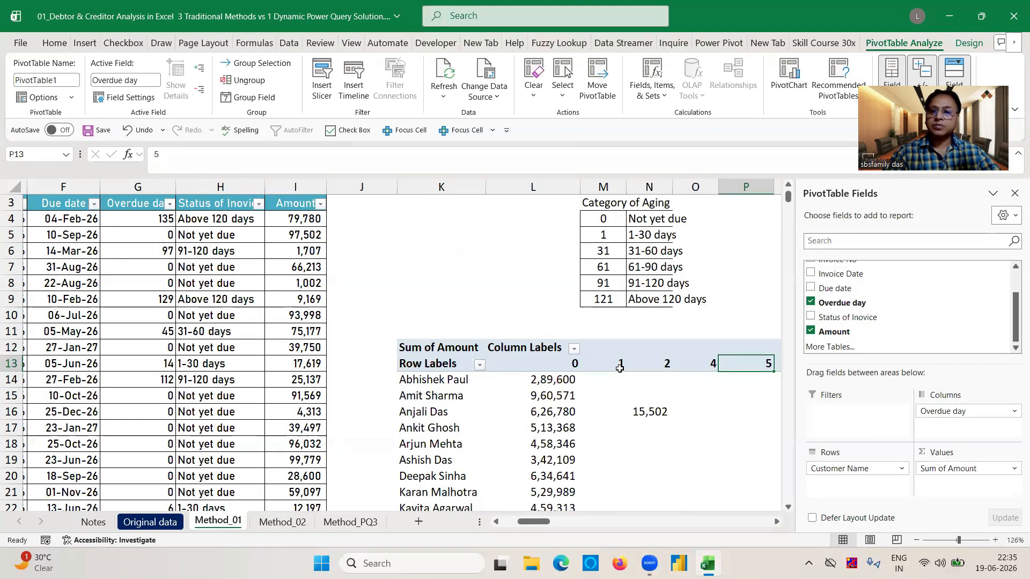
pyautogui.press('Right')
pyautogui.press('Right')
pyautogui.press('Right')
pyautogui.press('Right')
pyautogui.press('Right')
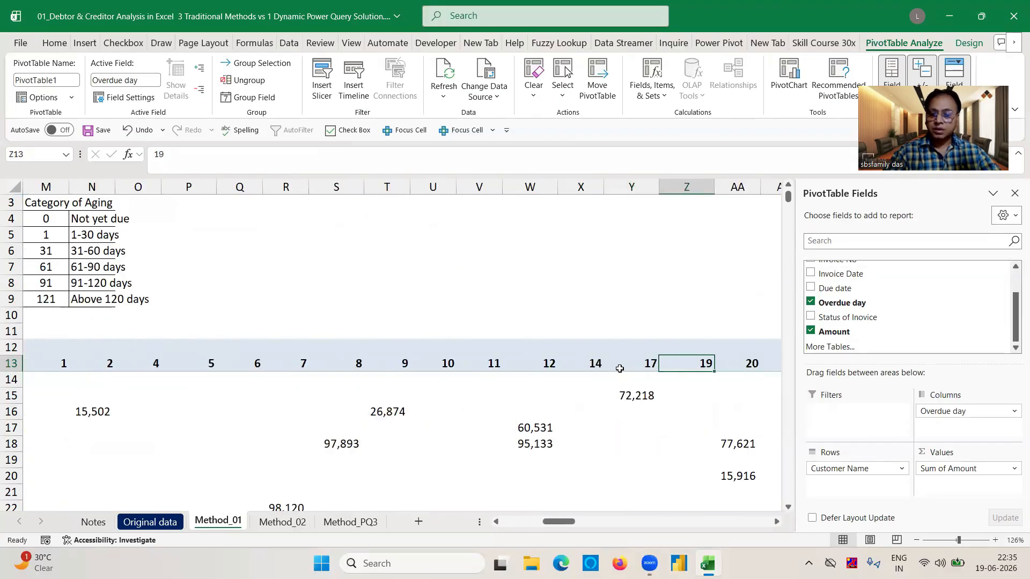
pyautogui.press('Left')
pyautogui.hotkey('ctrl', 'Left')
pyautogui.hotkey('ctrl', 'Left')
pyautogui.hotkey('ctrl', 'Left')
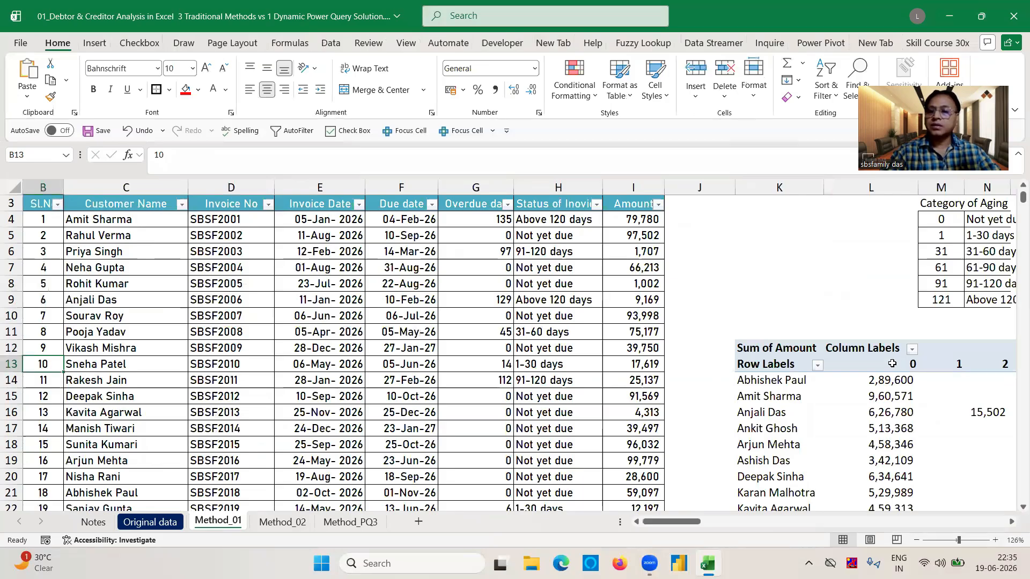
pyautogui.click(915, 363)
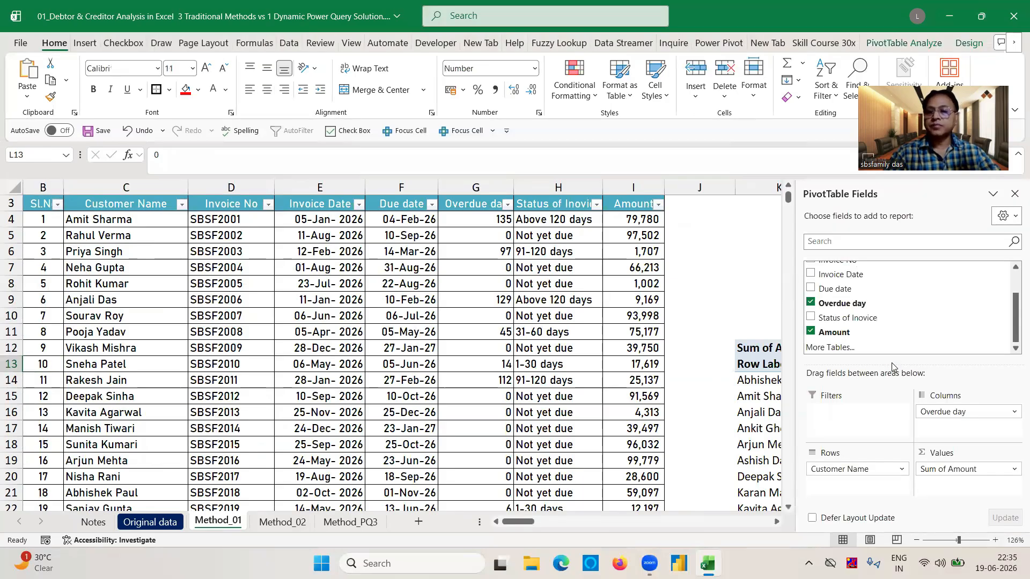
pyautogui.rightClick(749, 346)
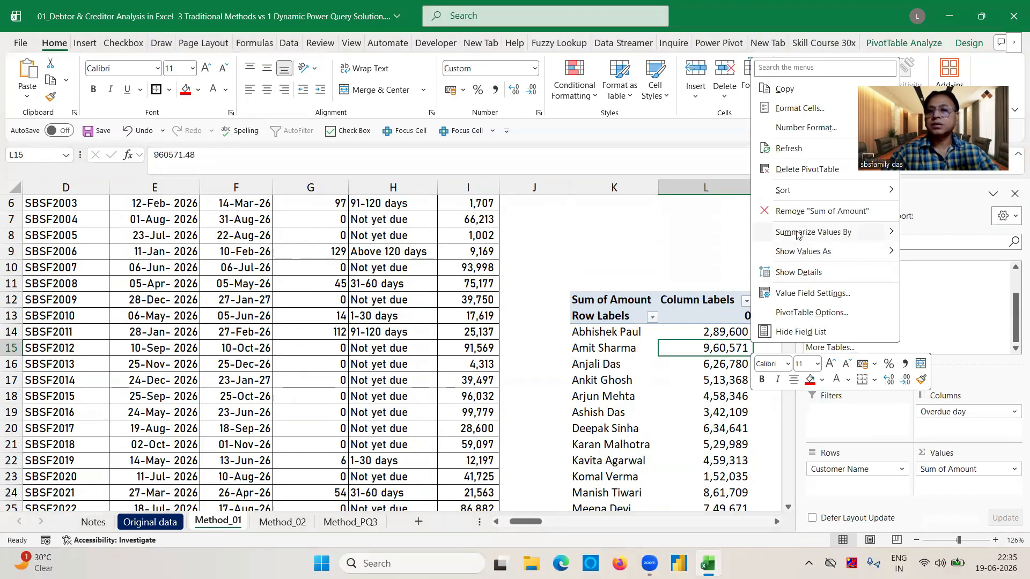
pyautogui.click(723, 322)
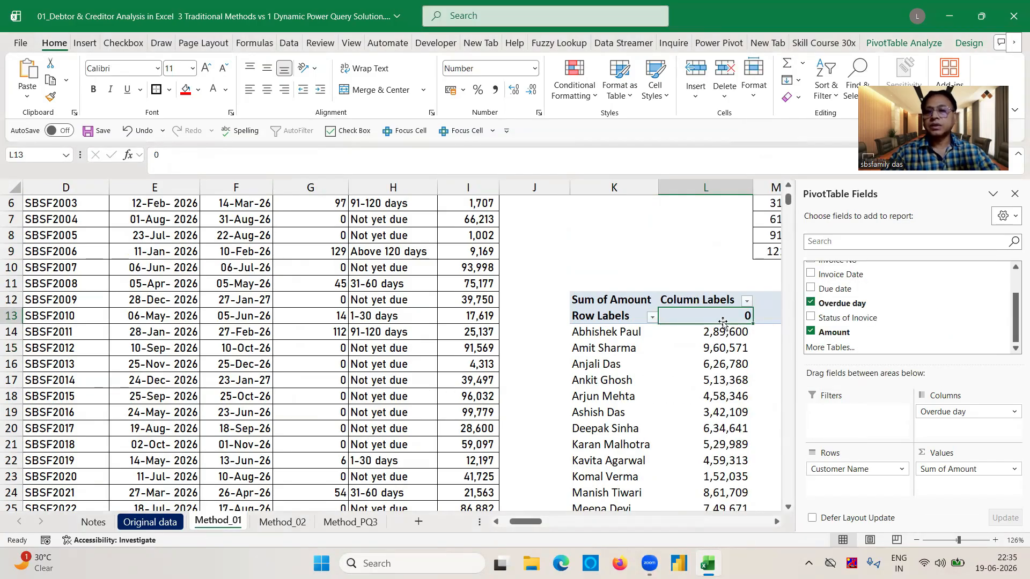
pyautogui.rightClick(722, 322)
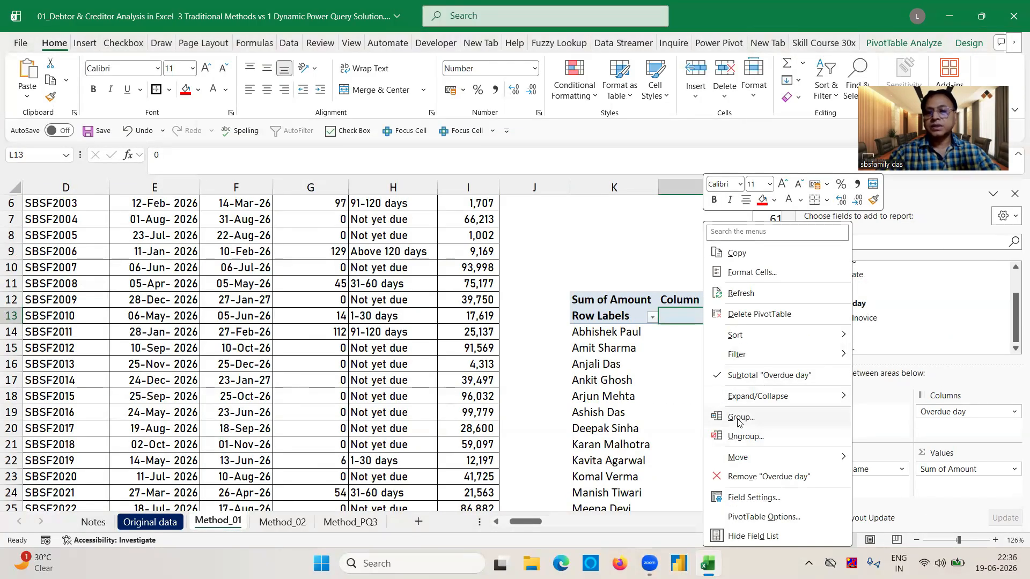
pyautogui.click(739, 420)
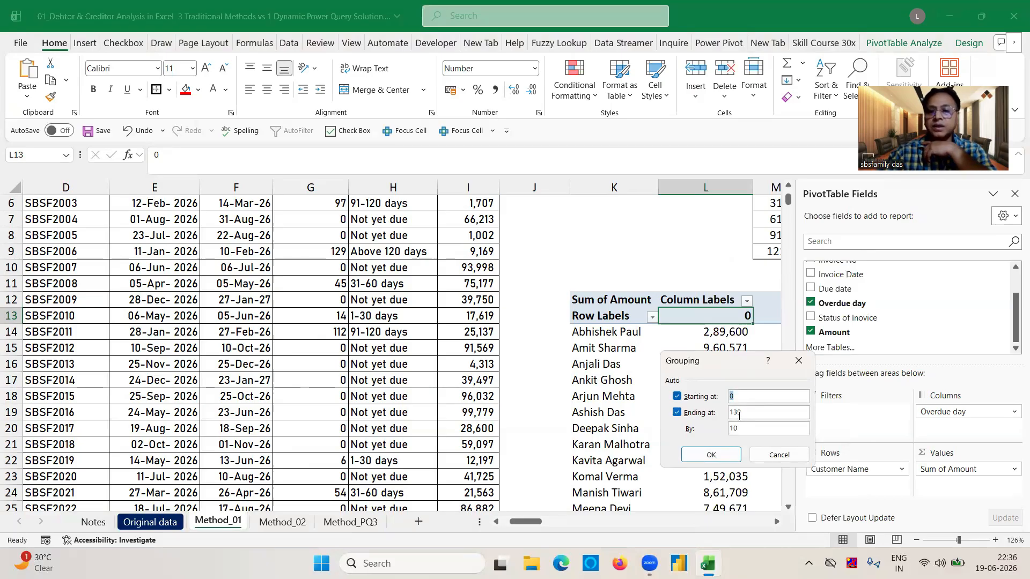
pyautogui.click(745, 432)
pyautogui.press('BackSpace')
pyautogui.press('BackSpace')
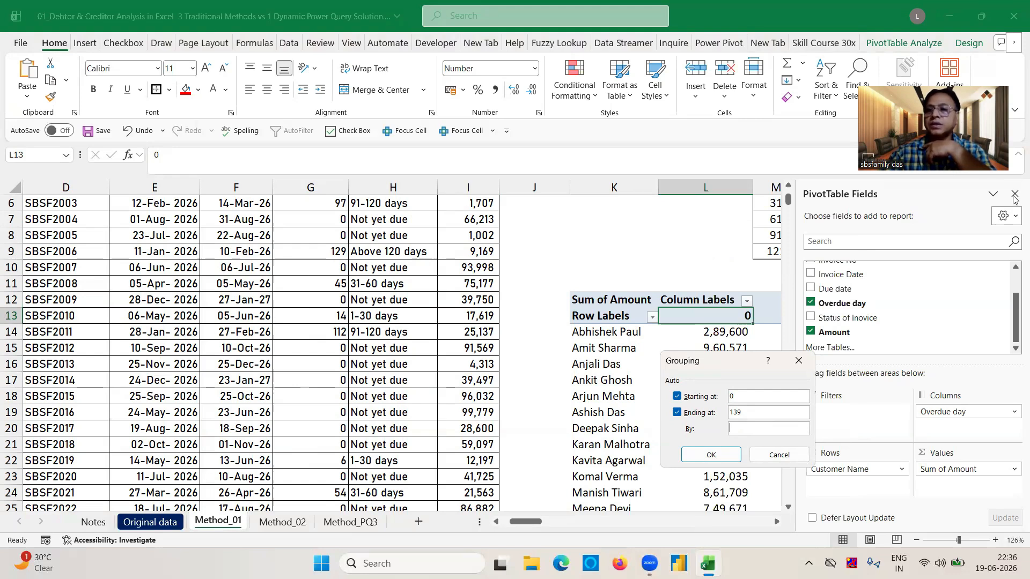
pyautogui.click(766, 455)
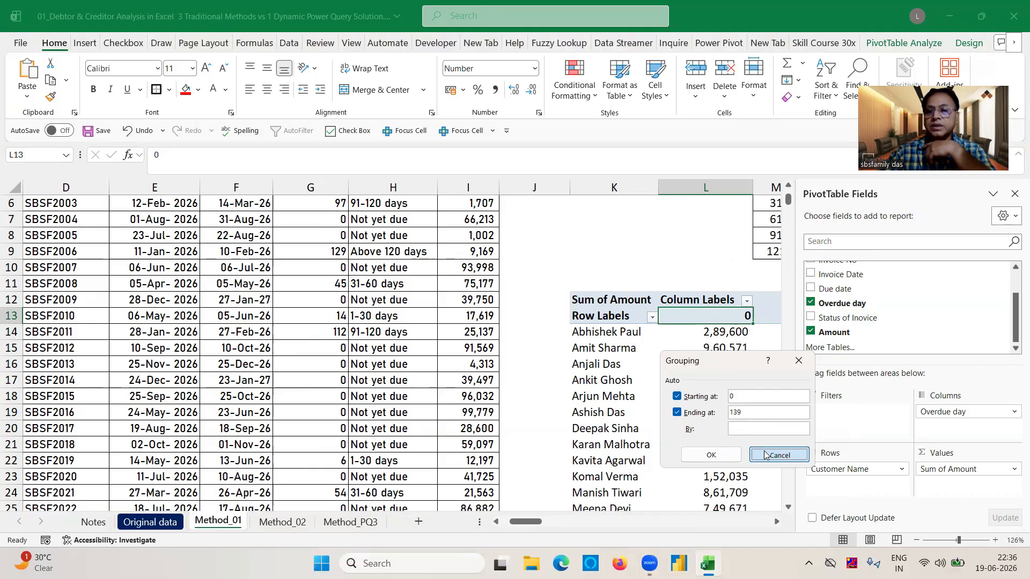
# - Close the PivotTable field list and review the lower limits in the Category of Aging table
pyautogui.click(1016, 197)
pyautogui.click(788, 236)
pyautogui.press('Up')
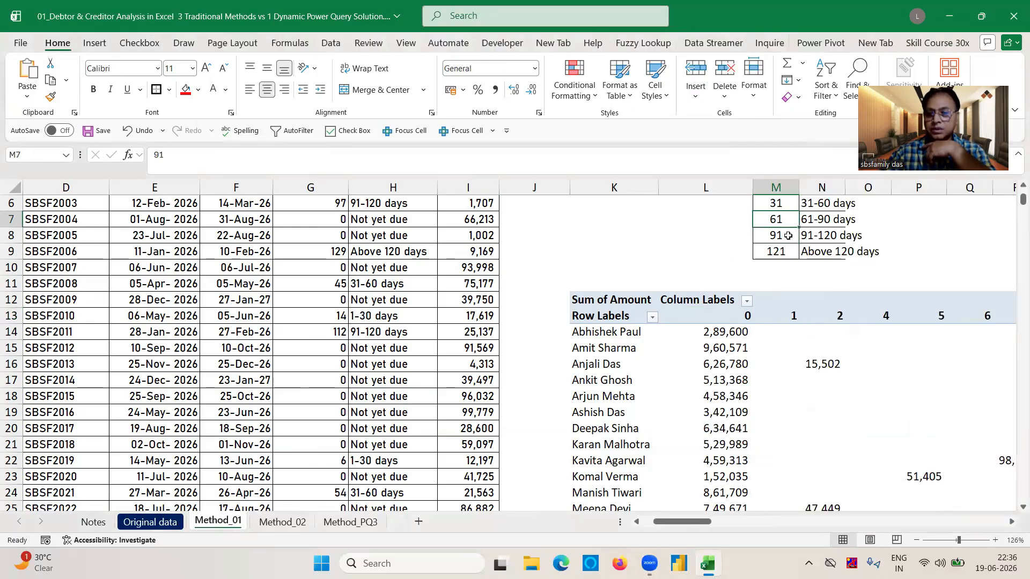
pyautogui.press('Up')
pyautogui.press('Up')
pyautogui.press('Up')
pyautogui.press('Up')
pyautogui.press('Up')
pyautogui.press('Down')
pyautogui.press('Down')
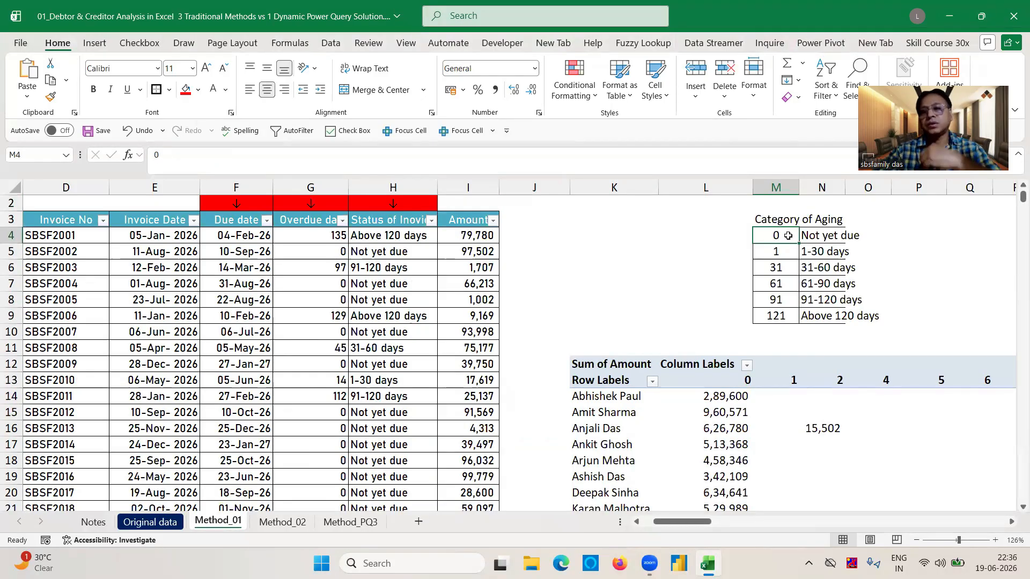
# - Group the PivotTable's Overdue day column labels starting at 1 in intervals of 30
pyautogui.click(727, 373)
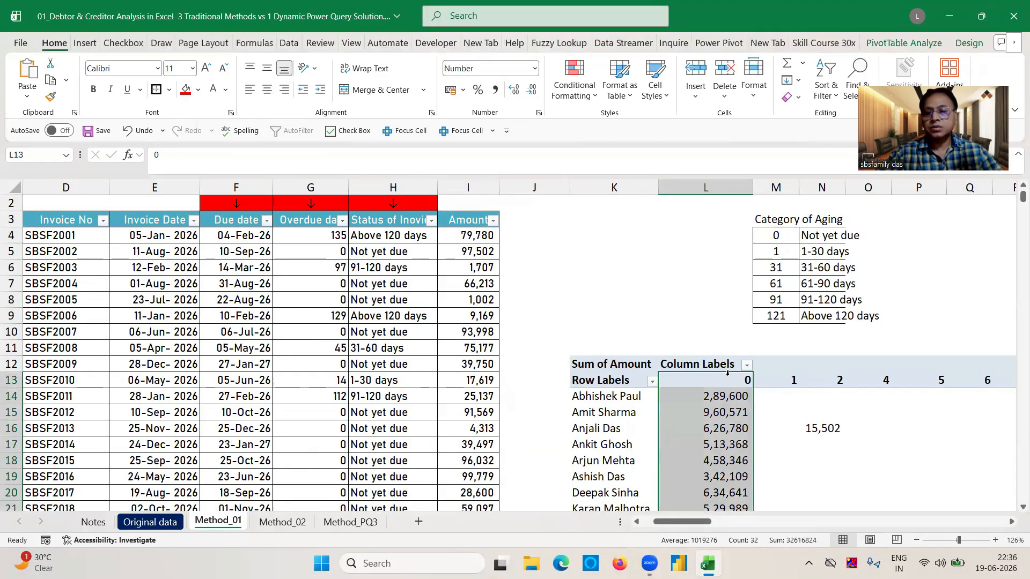
pyautogui.click(718, 382)
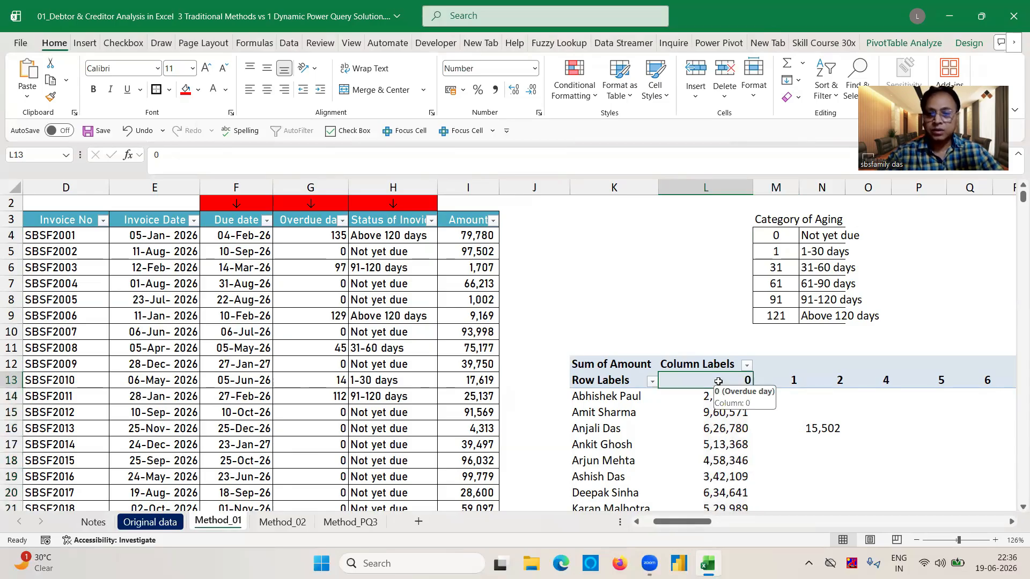
pyautogui.rightClick(719, 381)
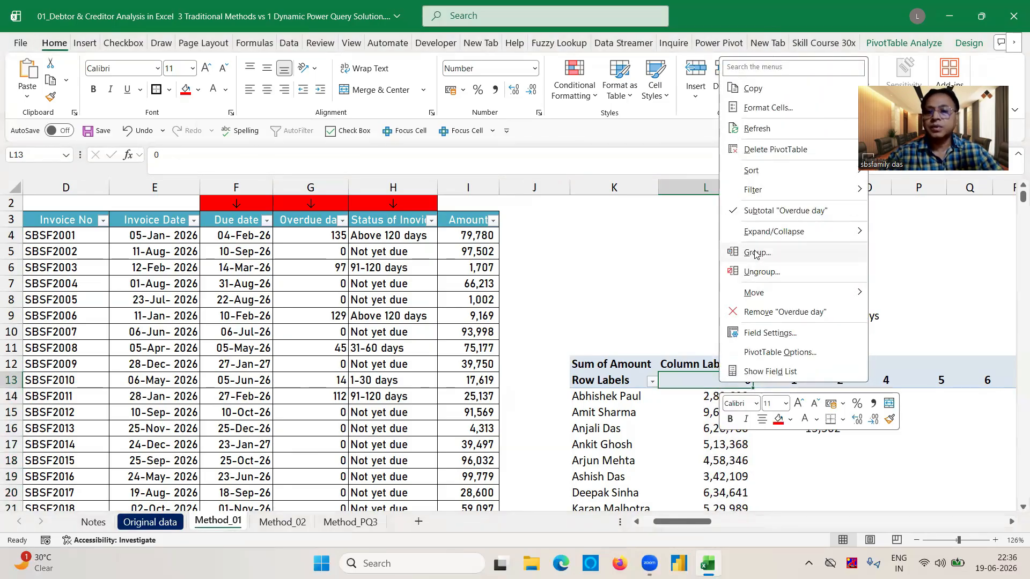
pyautogui.click(756, 254)
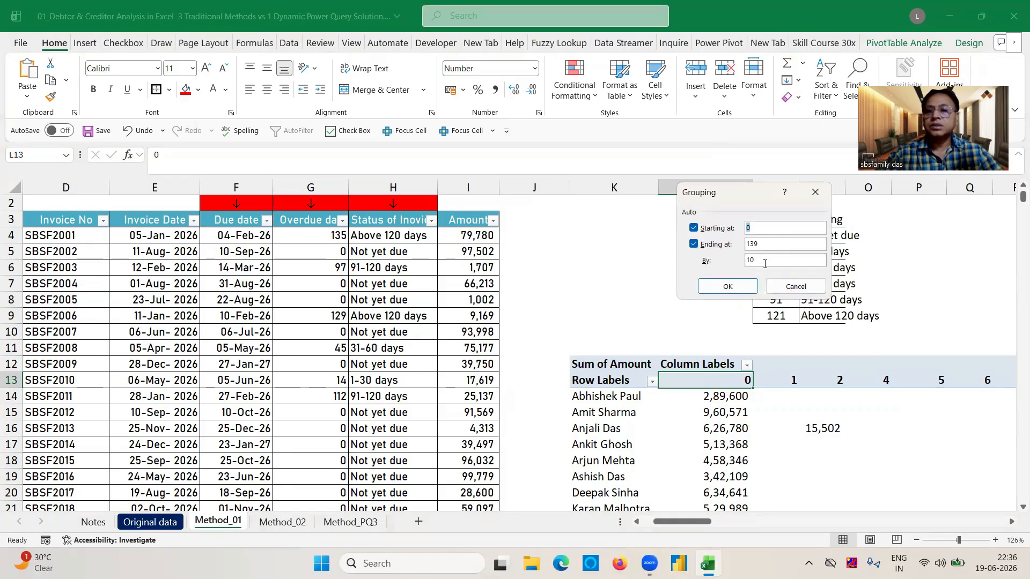
pyautogui.write('1')
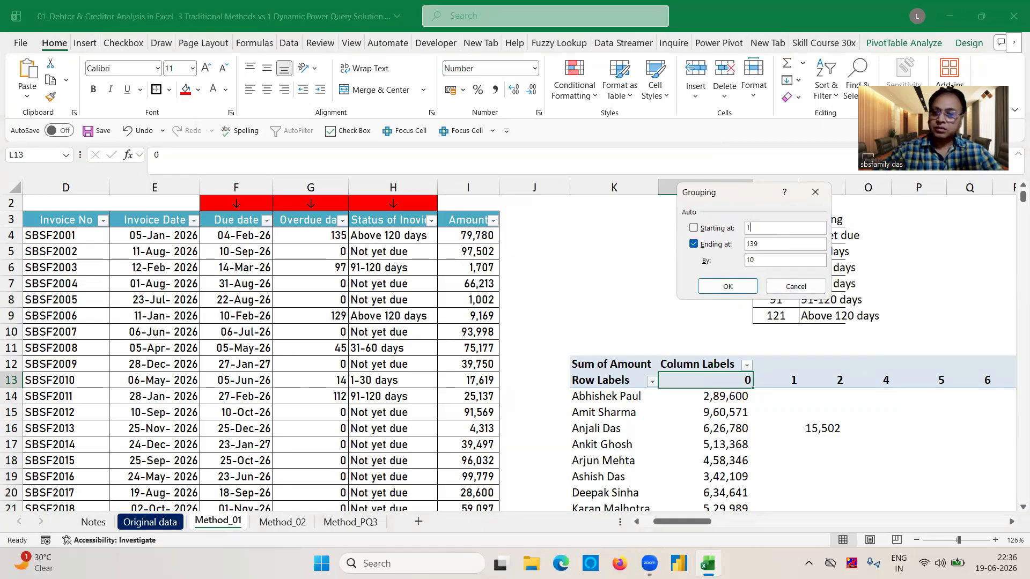
pyautogui.press('BackSpace')
pyautogui.write('30')
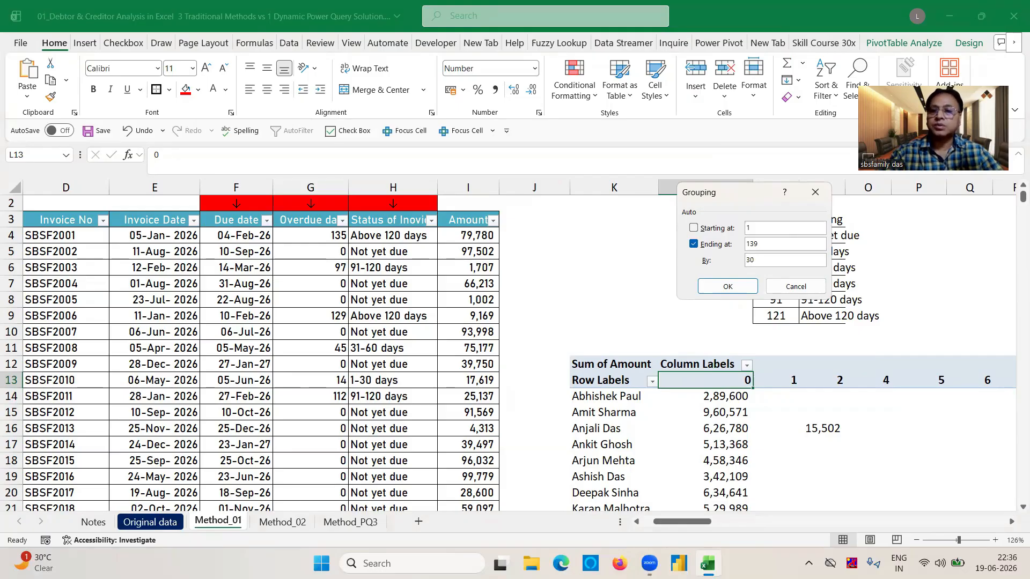
pyautogui.click(730, 287)
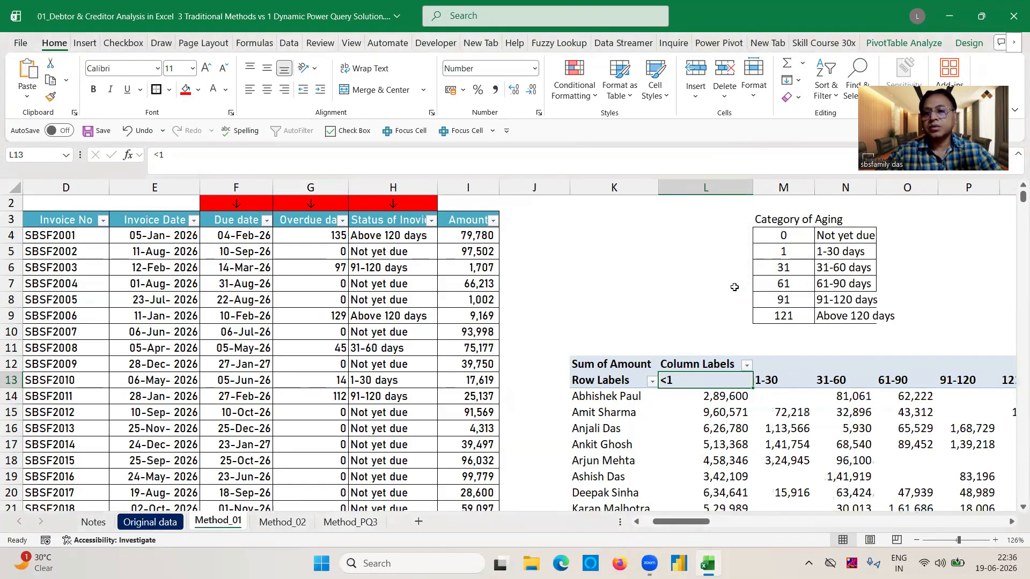
# - Review the first customer's amounts across the grouped aging columns, then check the overdue-day formula in G12 of the invoice table
pyautogui.click(728, 401)
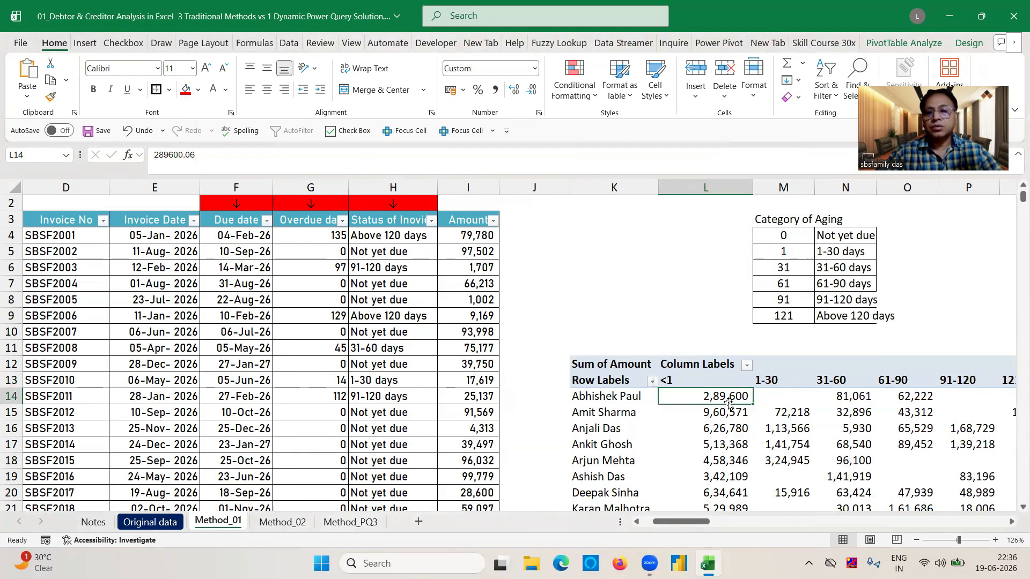
pyautogui.press('Right')
pyautogui.press('Right')
pyautogui.press('Right')
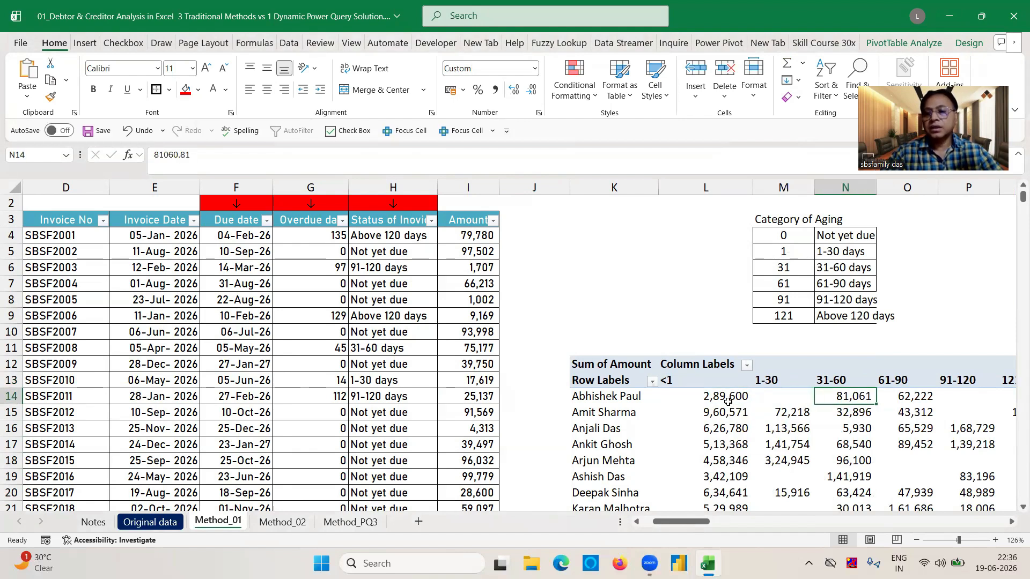
pyautogui.press('Right')
pyautogui.press('Right')
pyautogui.press('Right')
pyautogui.press('Right')
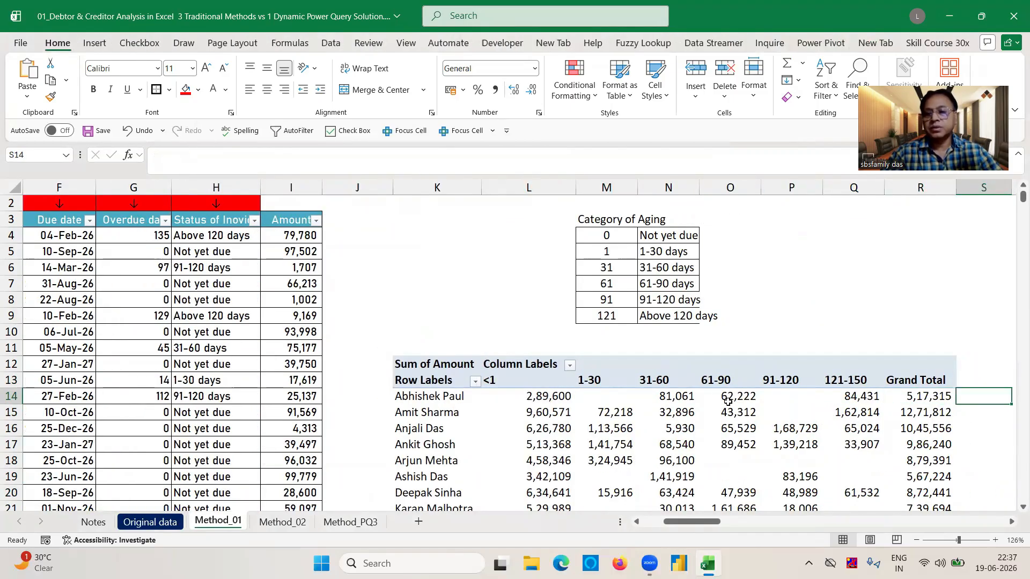
pyautogui.press('Left')
pyautogui.press('Left')
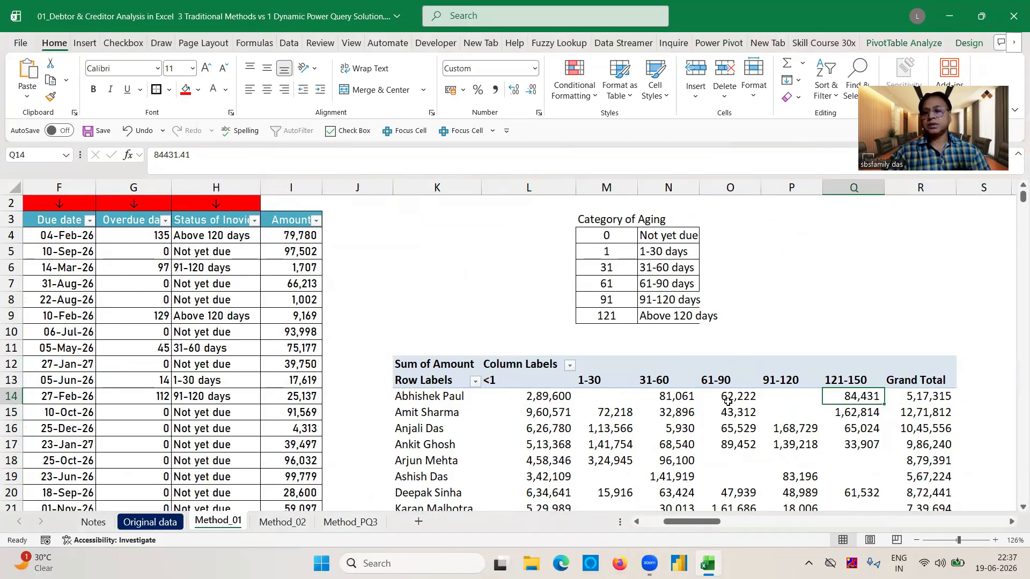
pyautogui.press('Right')
pyautogui.press('Left')
pyautogui.press('Left')
pyautogui.press('Left')
pyautogui.press('Home')
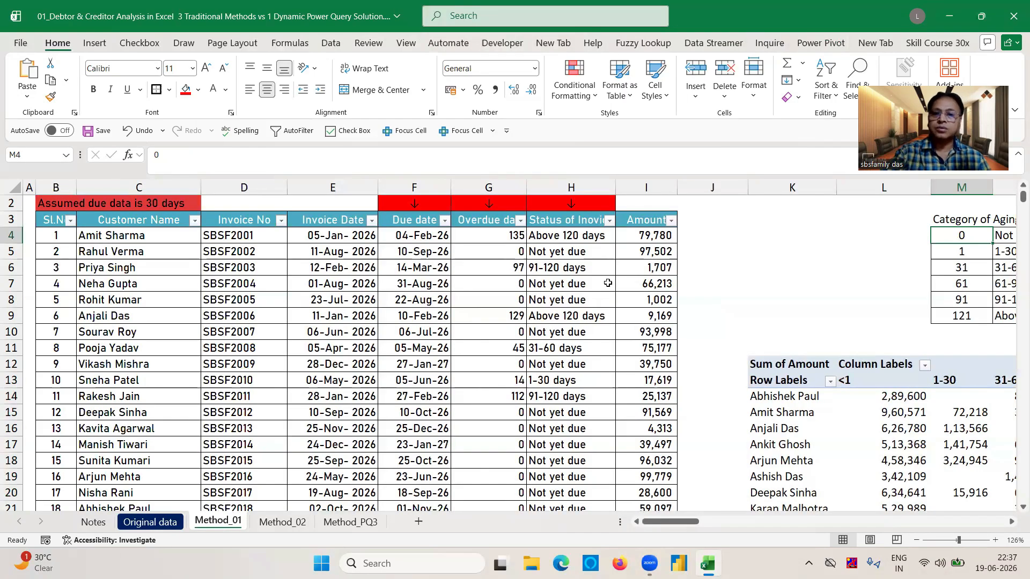
pyautogui.click(703, 260)
pyautogui.click(494, 363)
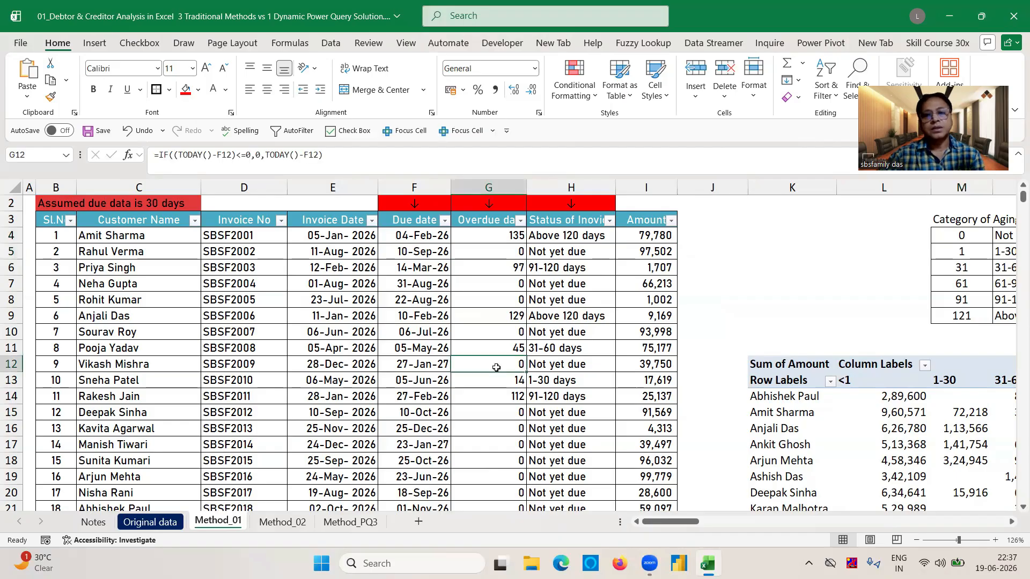
# - Remove the old PivotTable on the Method_02 sheet by deleting column J and all columns to its right
pyautogui.click(282, 523)
pyautogui.click(487, 199)
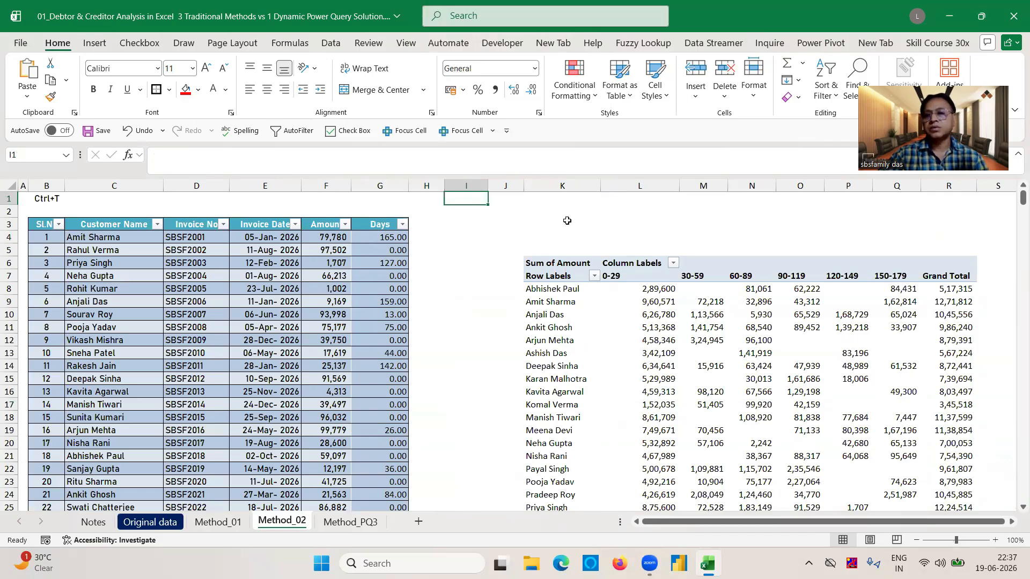
pyautogui.click(503, 184)
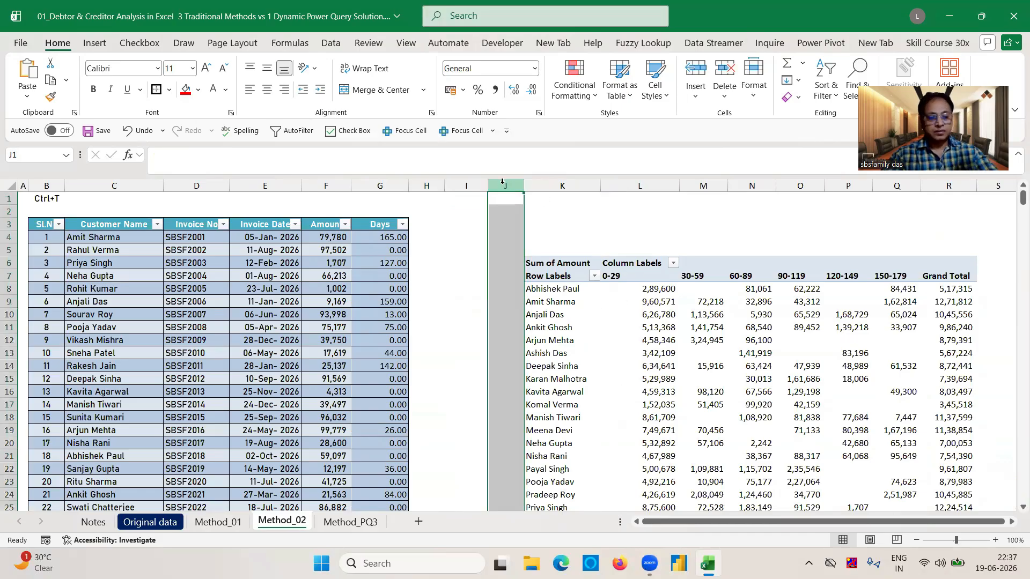
pyautogui.hotkey('ctrl', 'shift', 'Right')
pyautogui.hotkey('ctrl', '-')
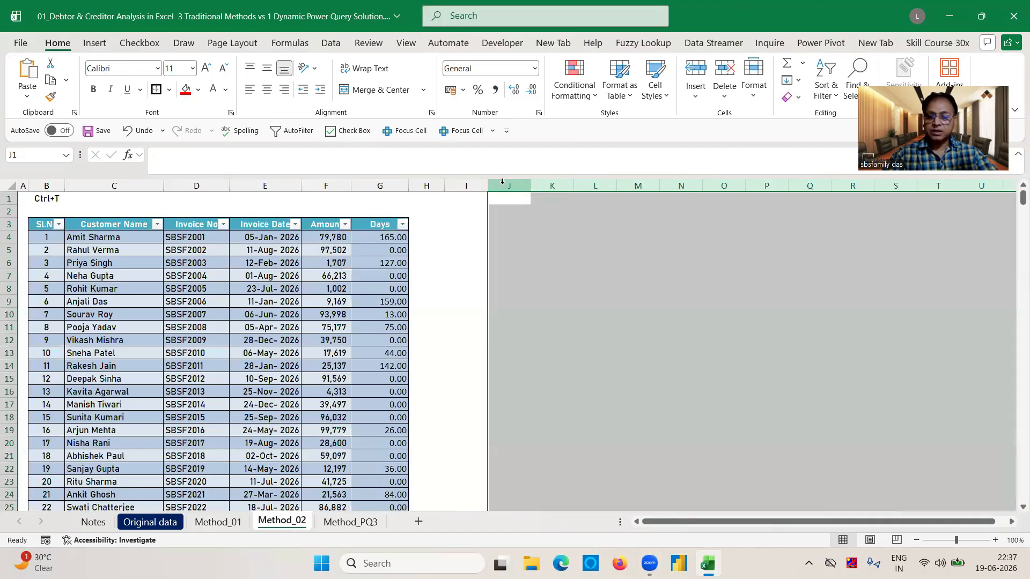
pyautogui.press('Left')
pyautogui.hotkey('ctrl', 'Home')
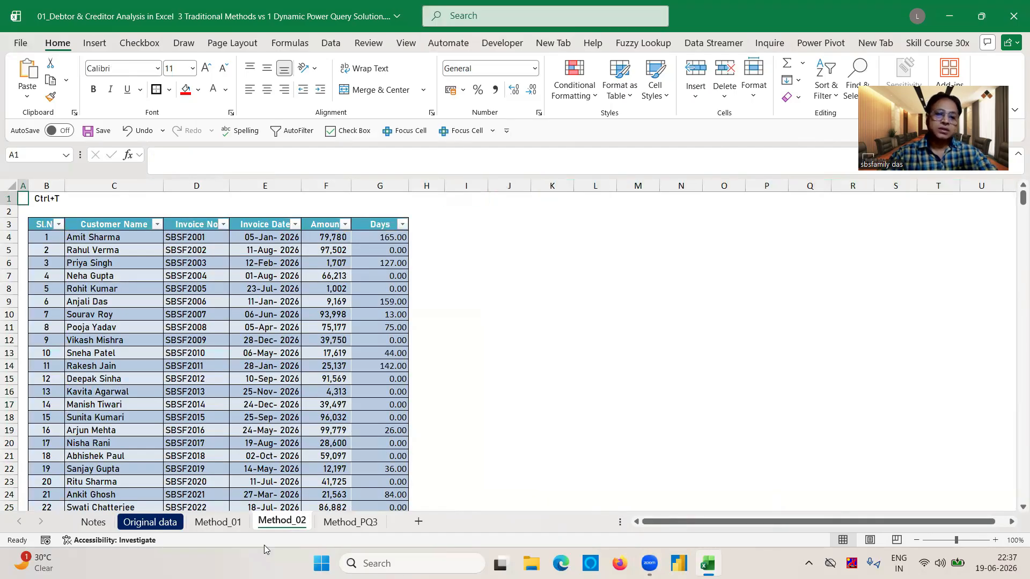
# - Revisit the Method_01 sheet briefly and inspect the Days formula in G4 of the Method_02 table
pyautogui.click(217, 523)
pyautogui.click(290, 523)
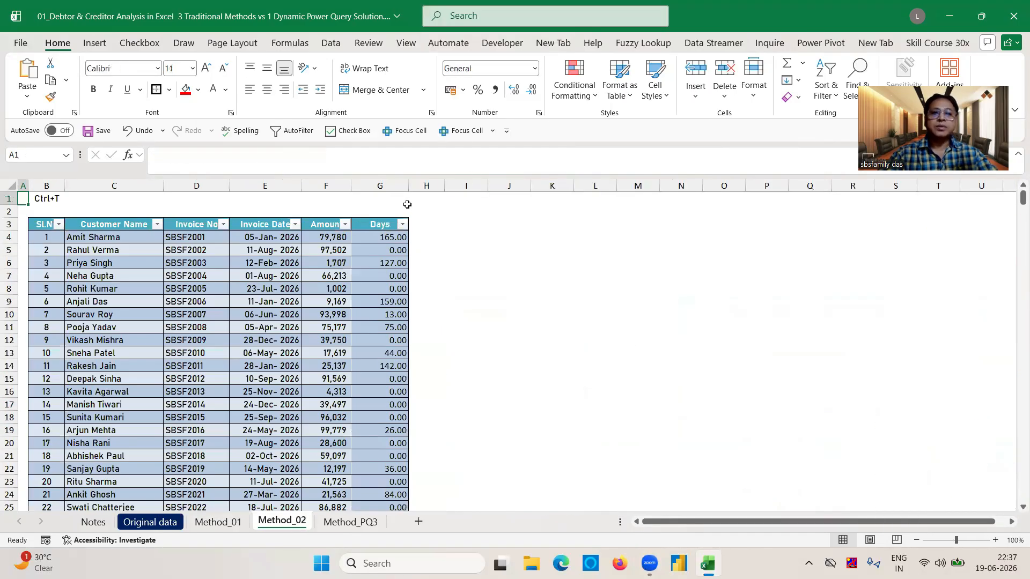
pyautogui.click(394, 238)
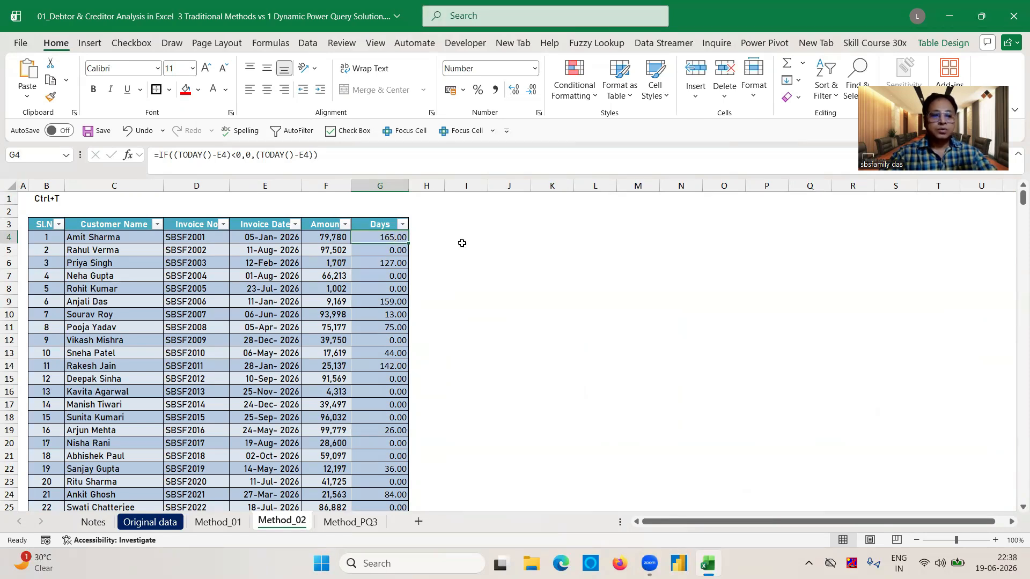
# - Clear the existing formulas from the whole Days column of the Method_02 table, starting at G4
pyautogui.hotkey('ctrl', 'shift', 'Down')
pyautogui.press('Delete')
pyautogui.hotkey('ctrl', 'BackSpace')
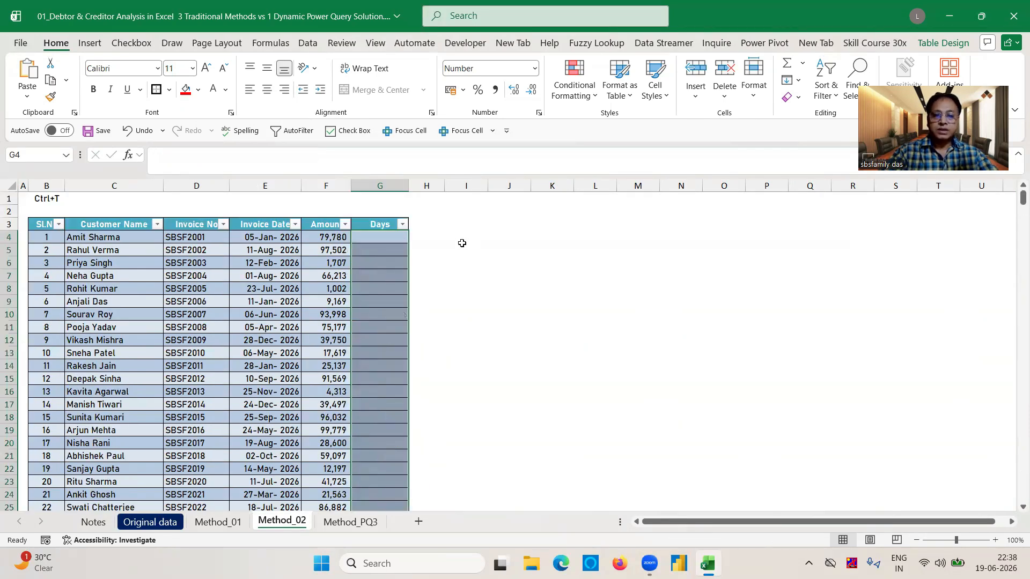
# - Enter the formula =TODAY()-E4 in G4 to calculate the Days column from each invoice date
pyautogui.write('=tot')
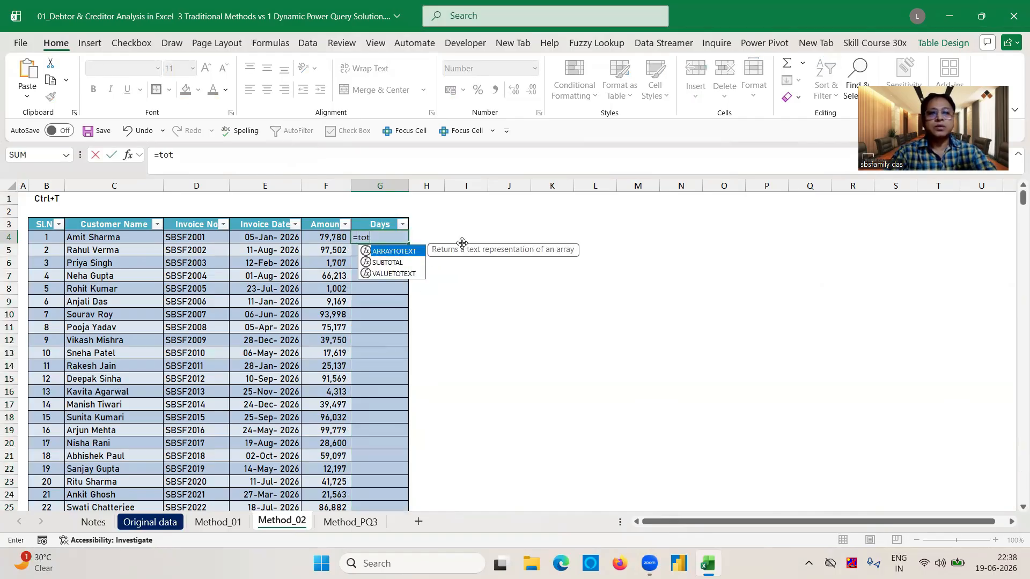
pyautogui.press('BackSpace')
pyautogui.write('DAY(')
pyautogui.press('Tab')
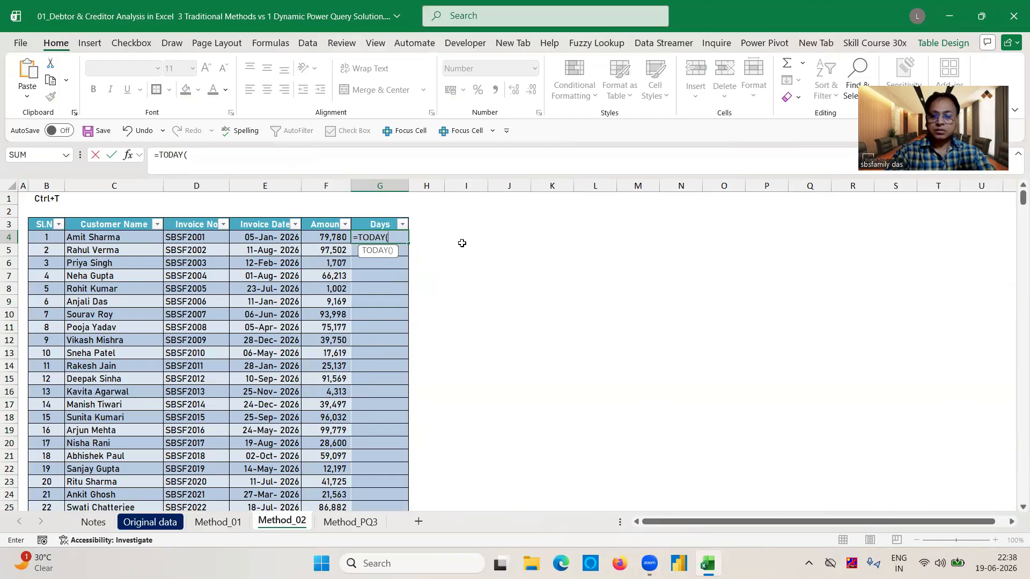
pyautogui.write(')-')
pyautogui.click(265, 237)
pyautogui.press('Return')
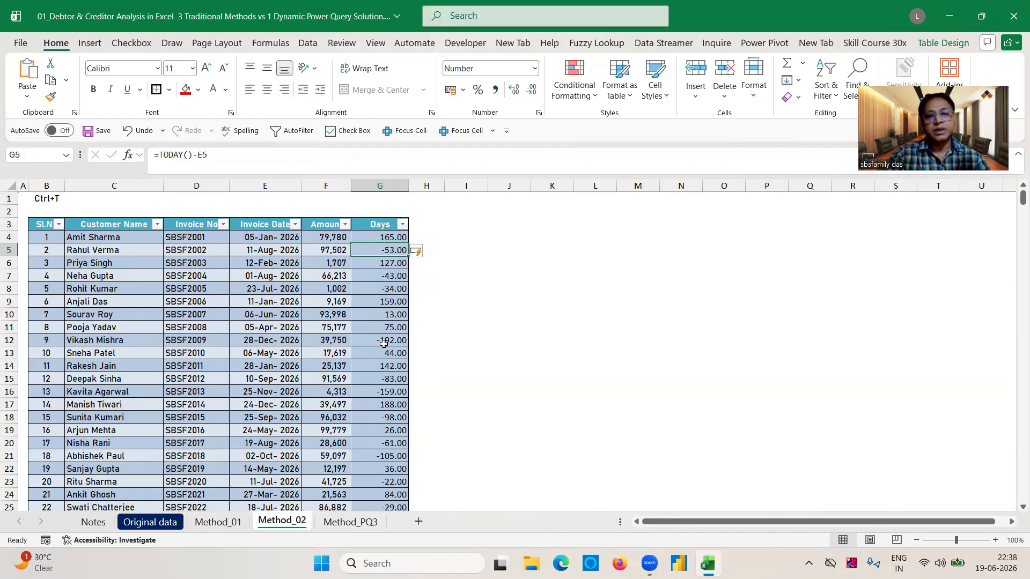
# - Wrap the G4 formula so negative days become zero, using =IF((TODAY()-E4)<0,0,TODAY()-E4)
pyautogui.click(384, 236)
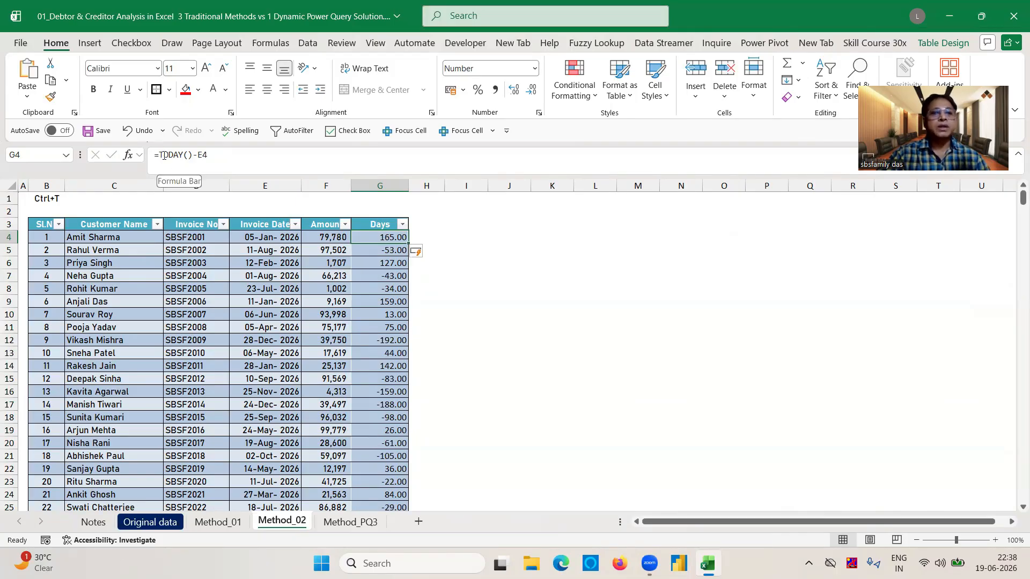
pyautogui.moveTo(160, 155); pyautogui.dragTo(236, 156)
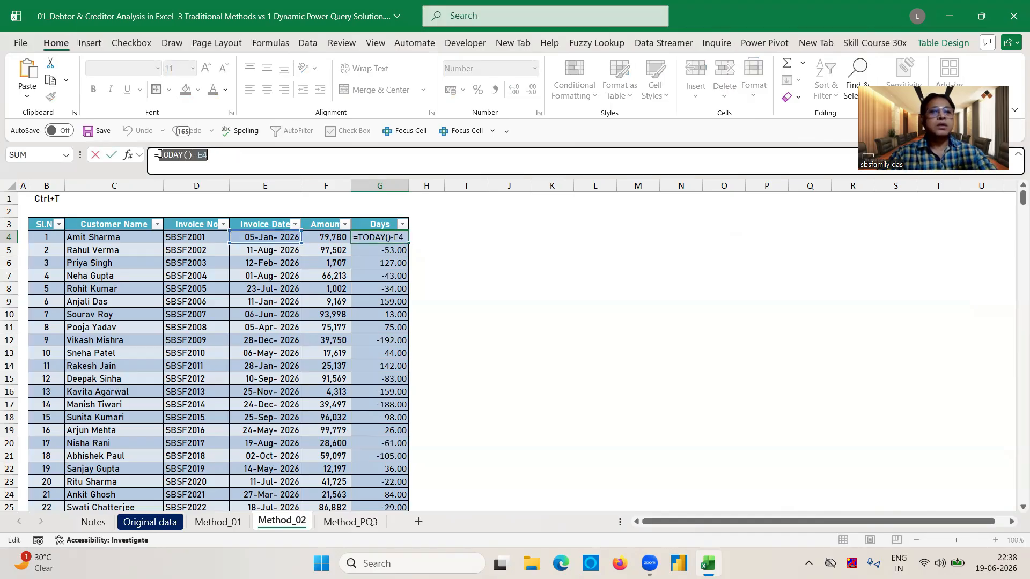
pyautogui.press('Left')
pyautogui.write('if')
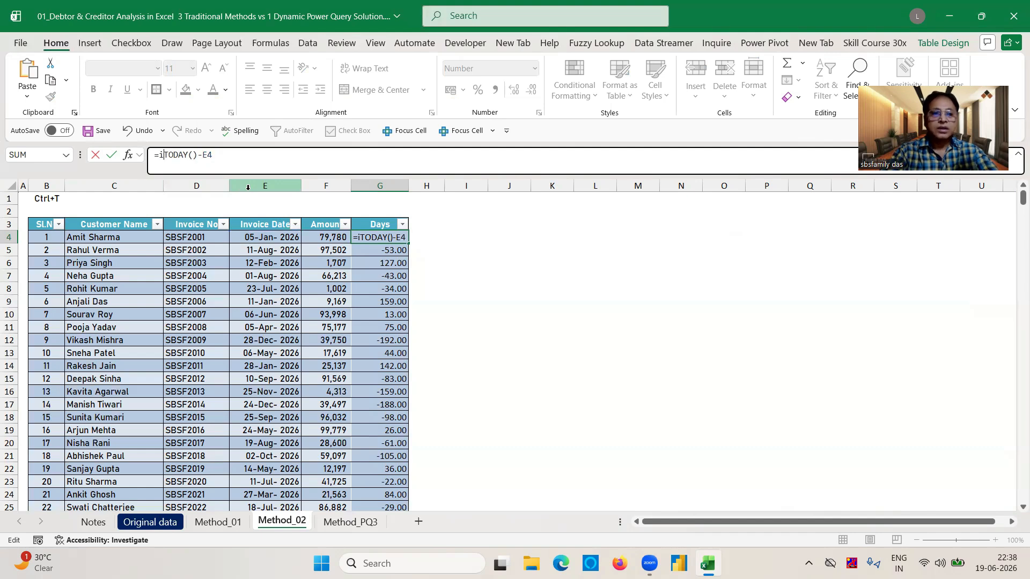
pyautogui.write('(')
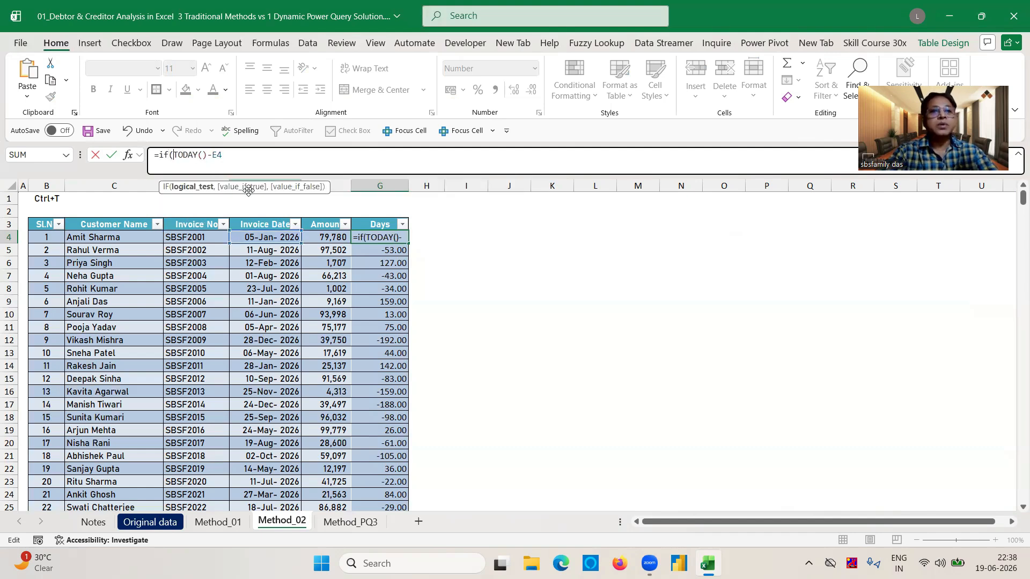
pyautogui.write('(')
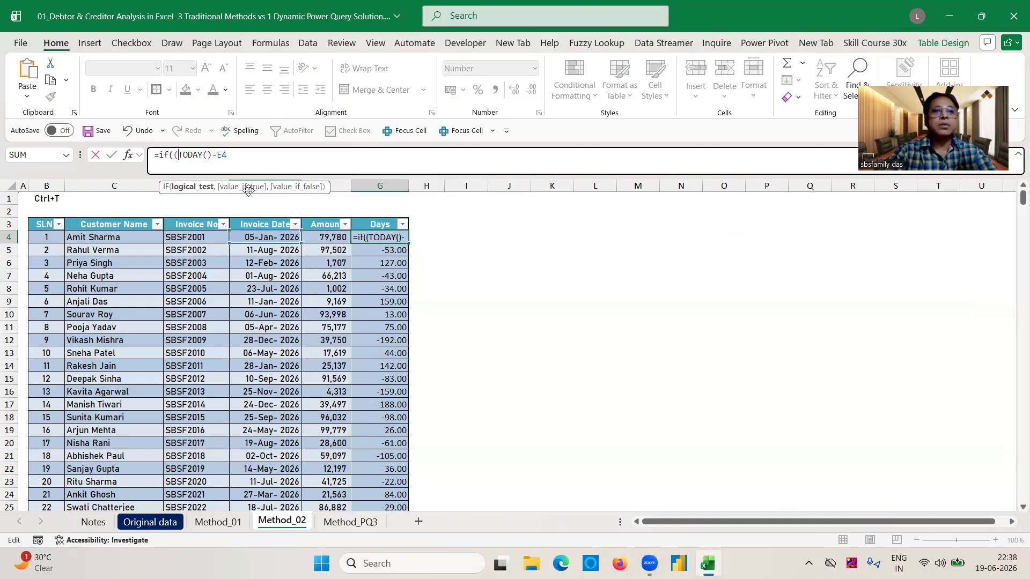
pyautogui.click(250, 160)
pyautogui.write('<0,0,')
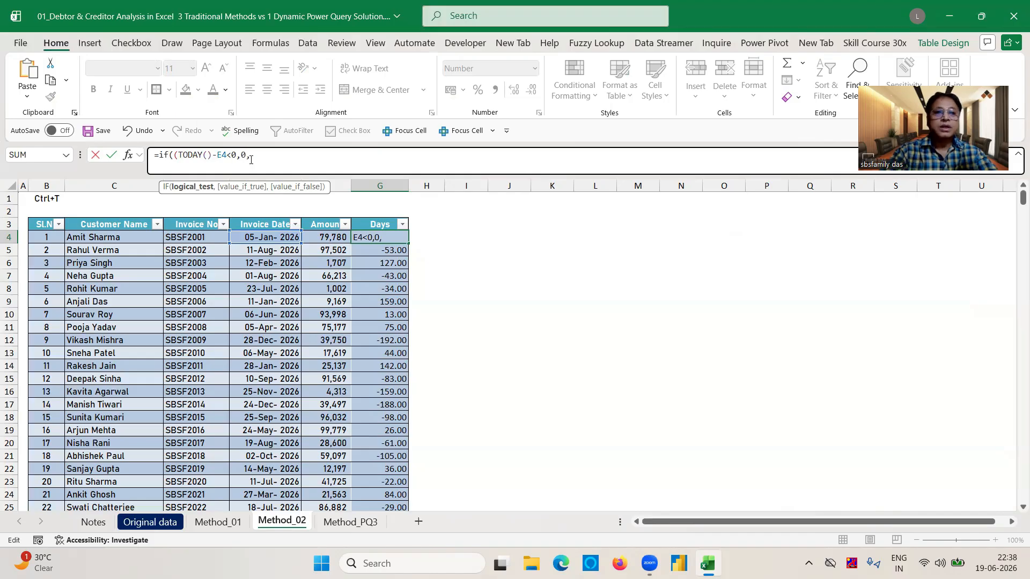
pyautogui.write('TODAY()-E4)')
pyautogui.doubleClick(228, 156)
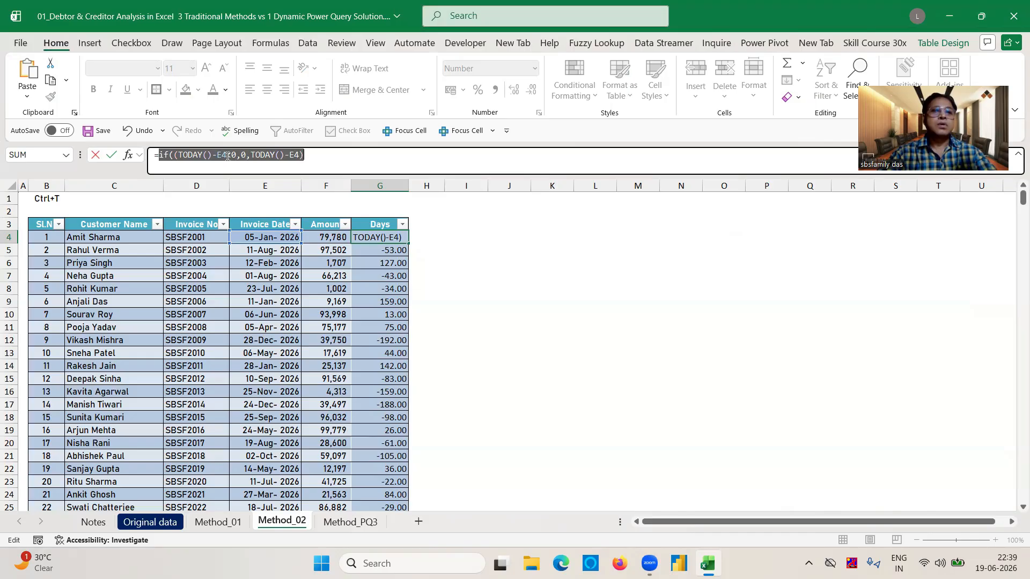
pyautogui.hotkey('ctrl', 'Return')
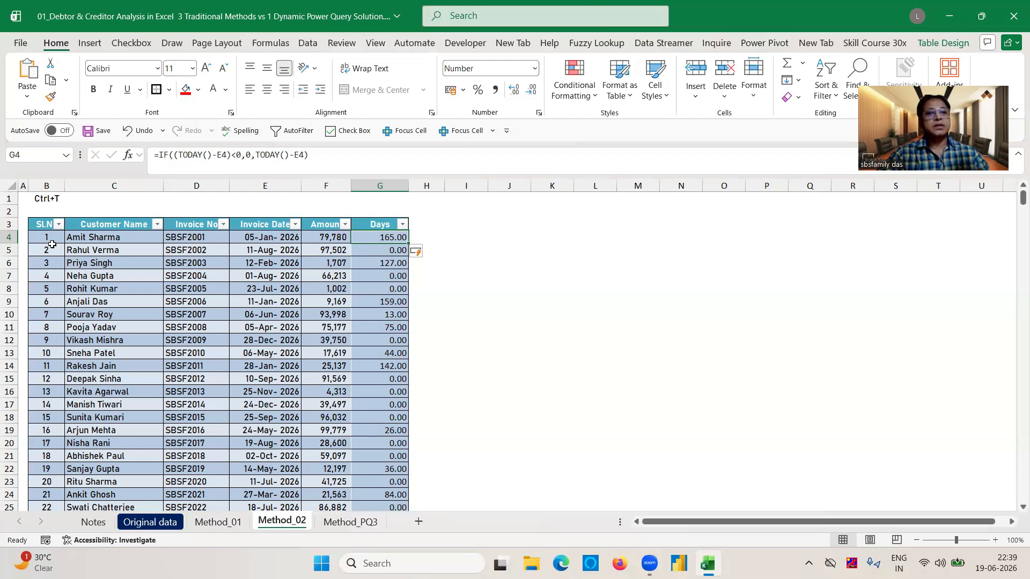
pyautogui.click(45, 227)
pyautogui.hotkey('ctrl', 'shift', 'Right')
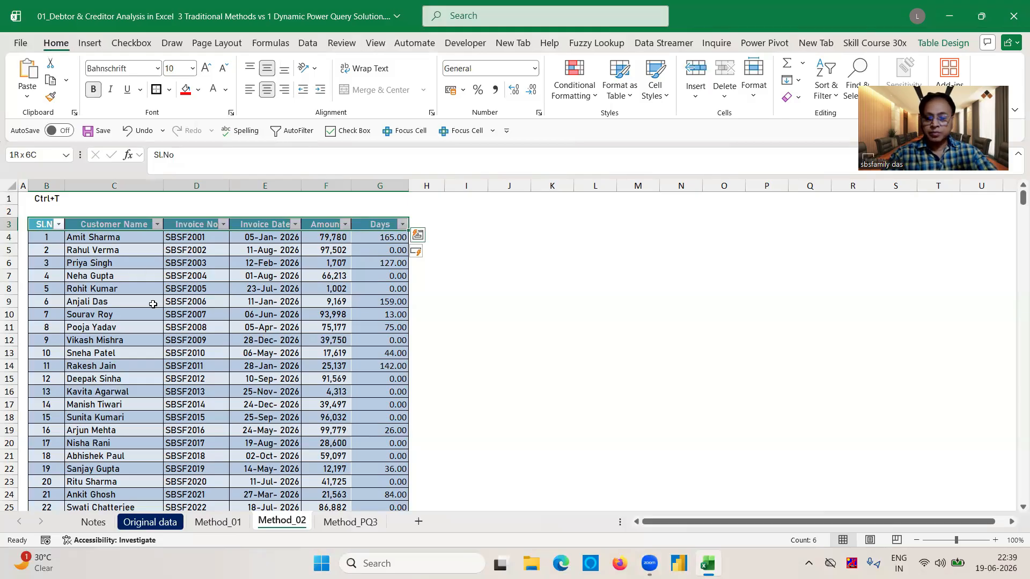
pyautogui.hotkey('ctrl', 'shift', 'Down')
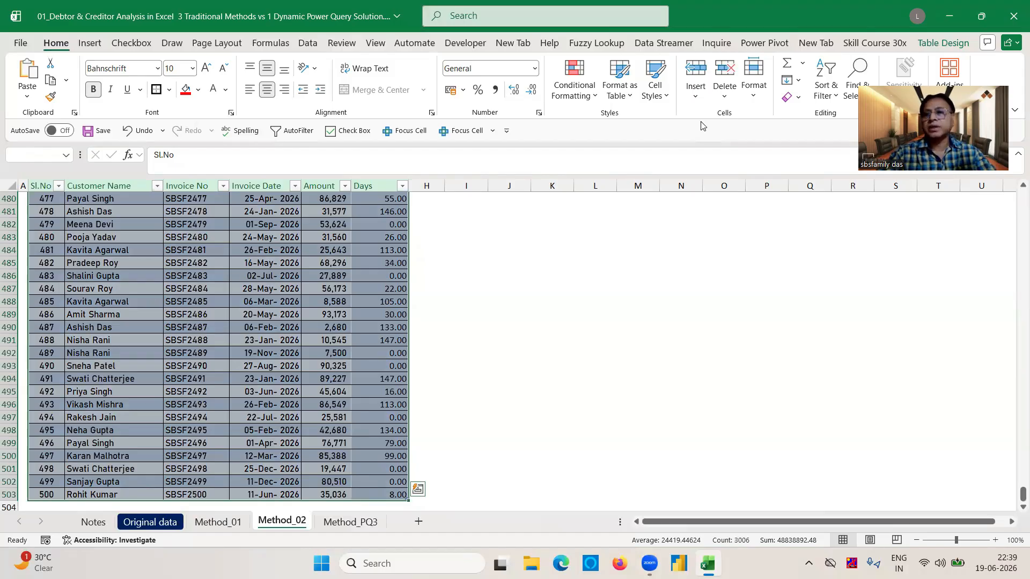
pyautogui.click(738, 293)
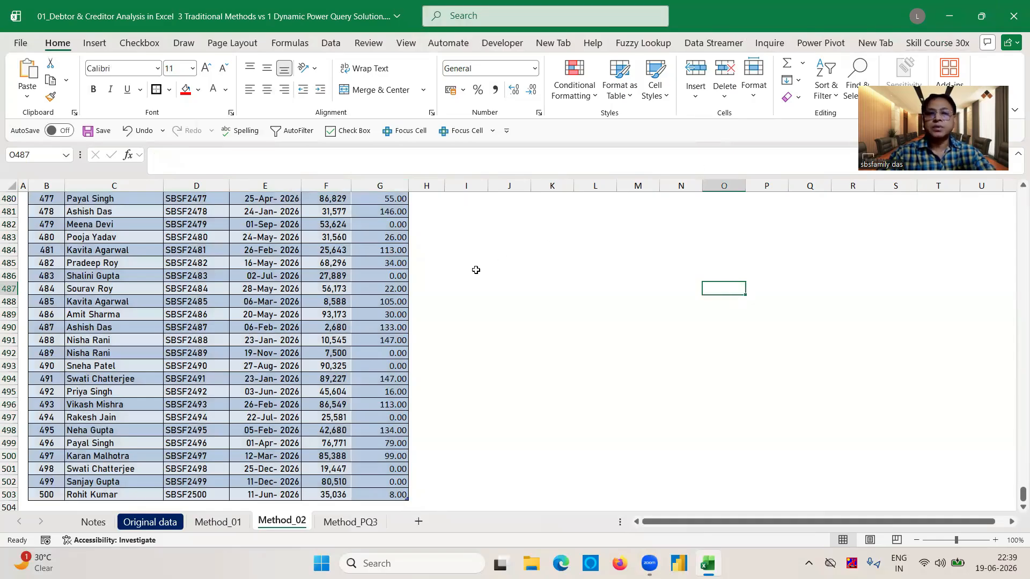
pyautogui.click(347, 300)
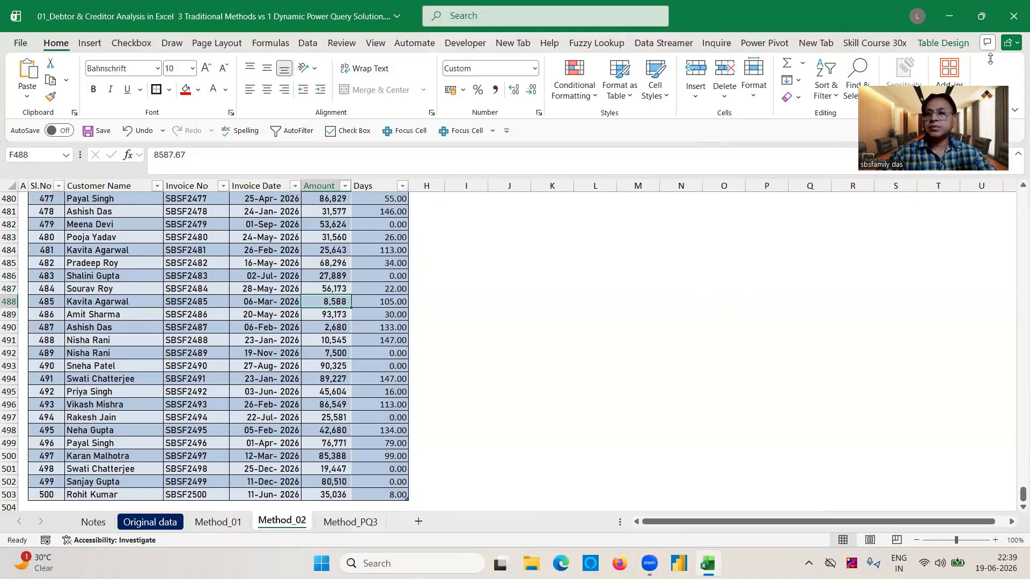
pyautogui.click(752, 241)
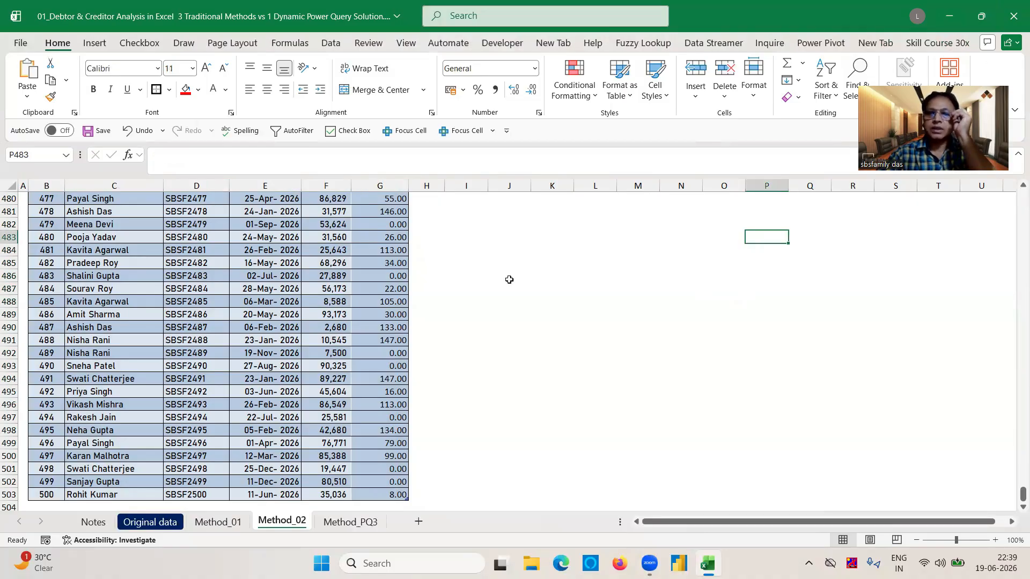
pyautogui.click(356, 279)
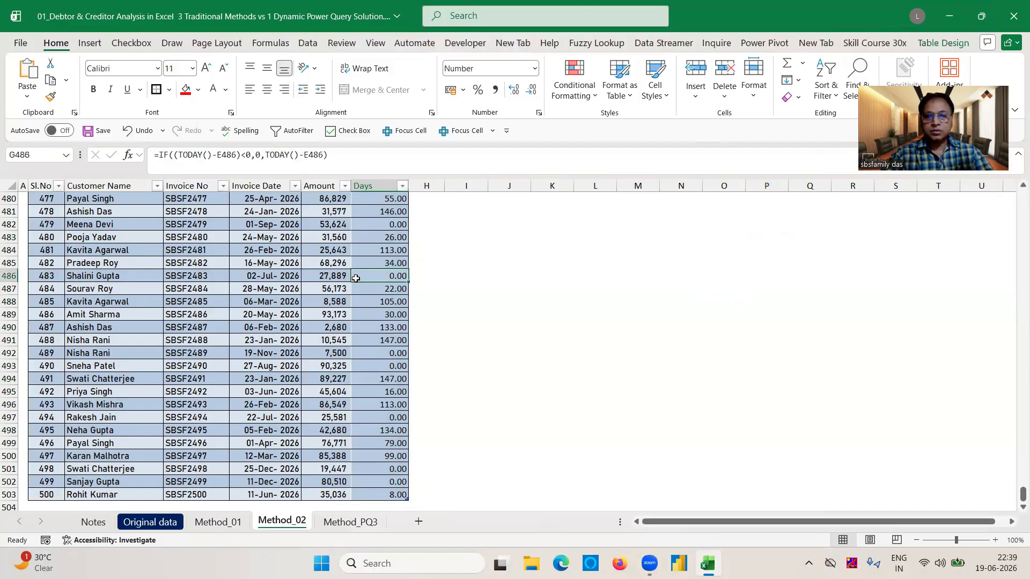
# - Insert a PivotTable based on the entire invoice table (Table2), placed on the existing Method_02 sheet at cell I3
pyautogui.hotkey('ctrl', 'Up')
pyautogui.click(43, 200)
pyautogui.hotkey('ctrl', 'shift', 'Right')
pyautogui.press('alt')
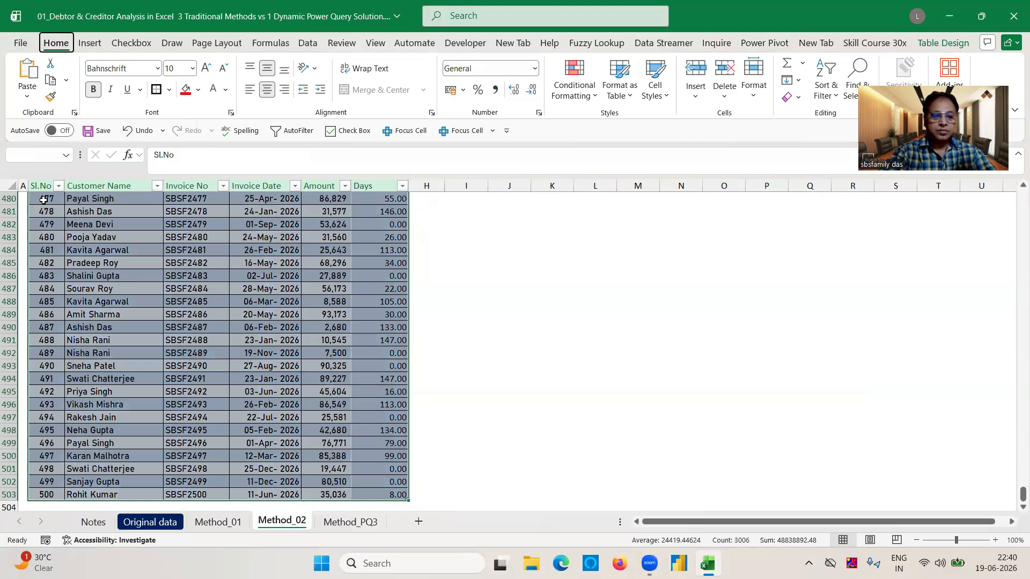
pyautogui.press('n')
pyautogui.press('v')
pyautogui.press('t')
pyautogui.click(372, 158)
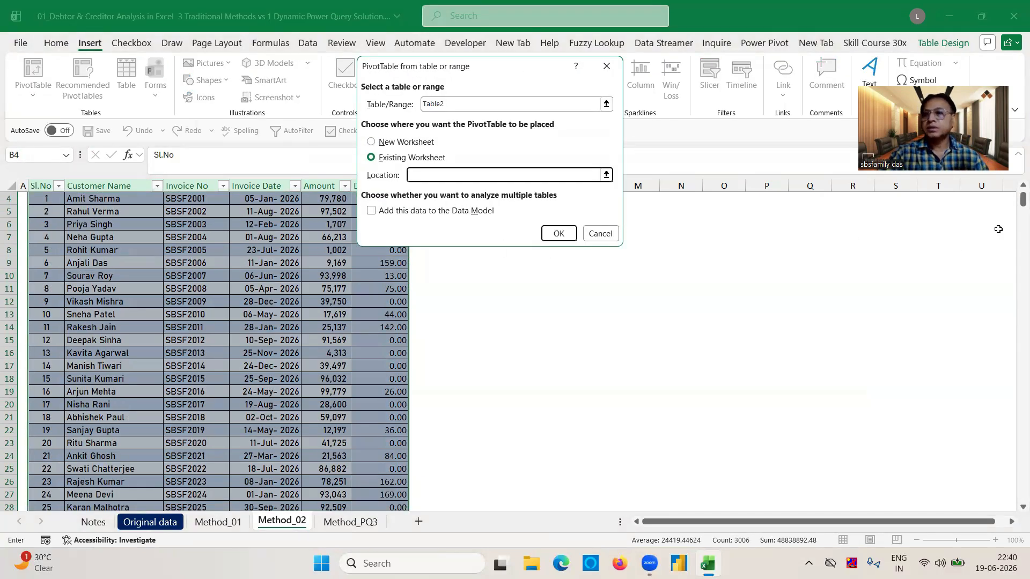
pyautogui.scroll(1, 1014, 188)
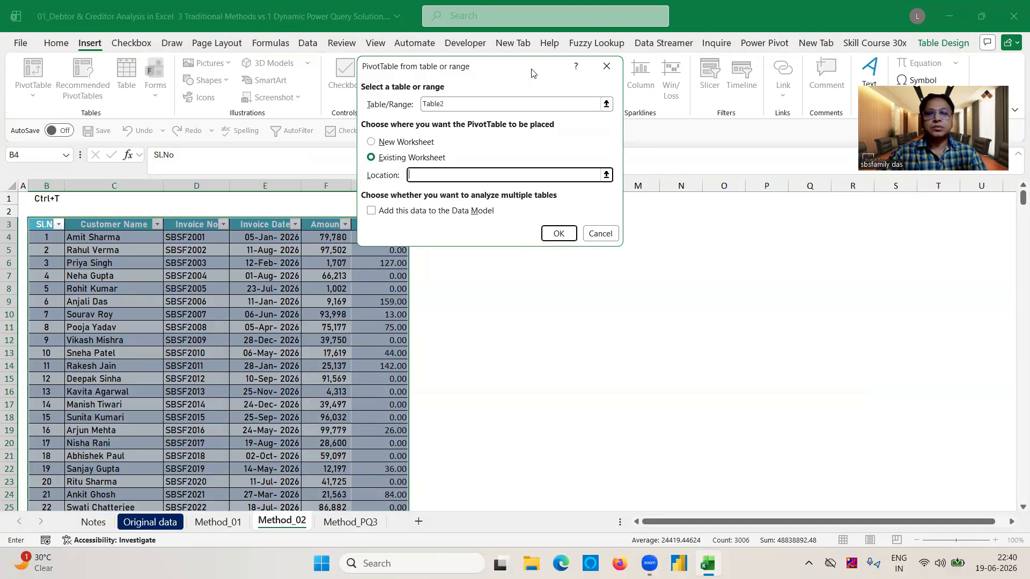
pyautogui.moveTo(533, 72); pyautogui.dragTo(397, 23)
pyautogui.click(466, 224)
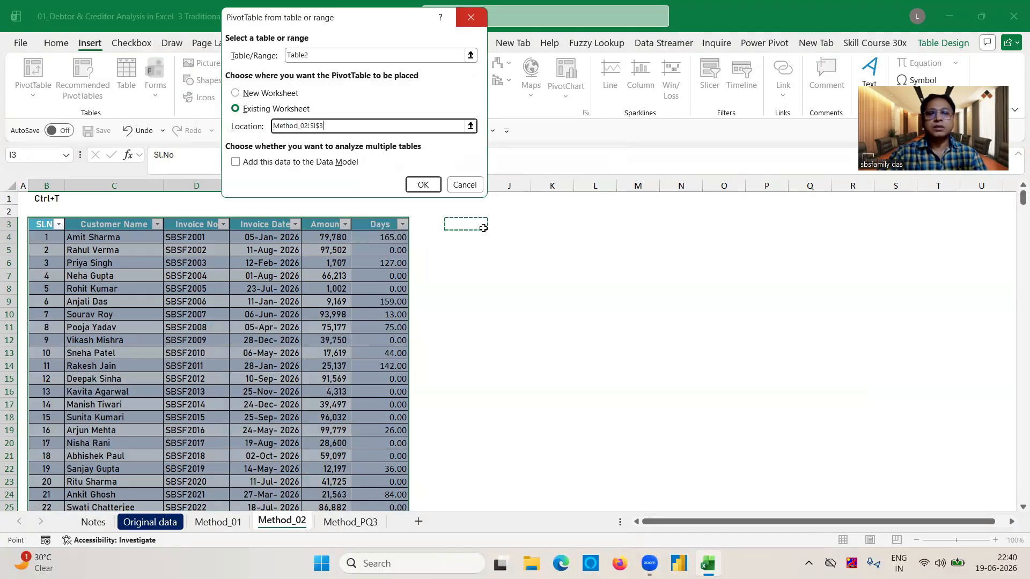
pyautogui.click(424, 185)
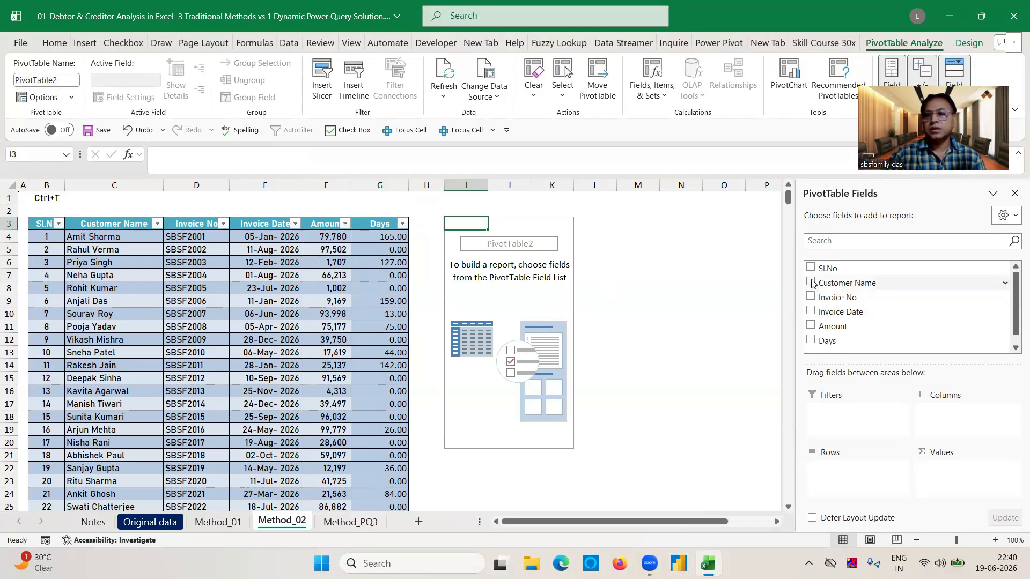
# - Lay out the PivotTable with Invoice No in rows, Amount summed in values and Days in columns
pyautogui.moveTo(813, 297); pyautogui.dragTo(835, 478)
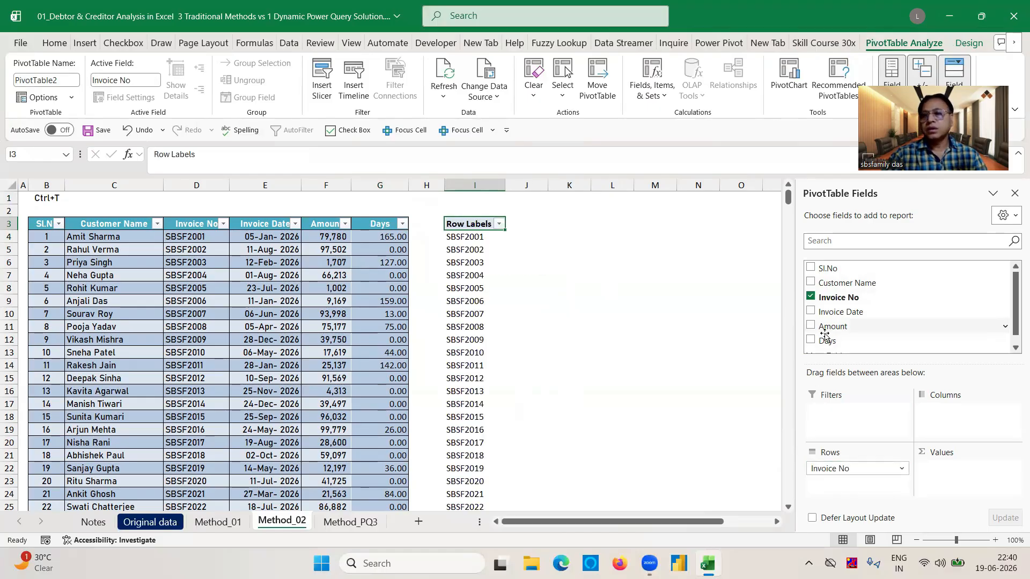
pyautogui.moveTo(814, 331); pyautogui.dragTo(968, 491)
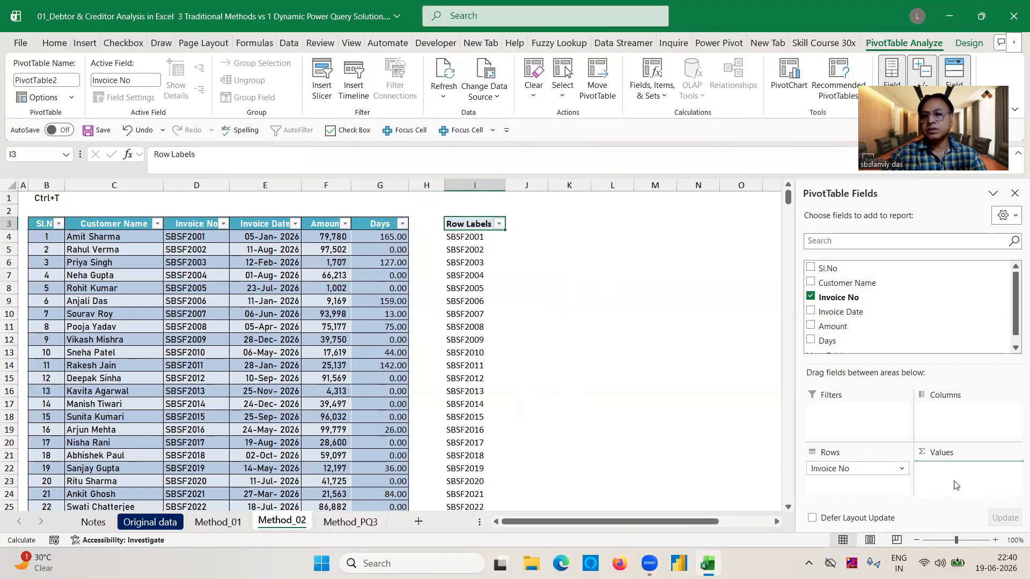
pyautogui.moveTo(814, 343); pyautogui.dragTo(942, 416)
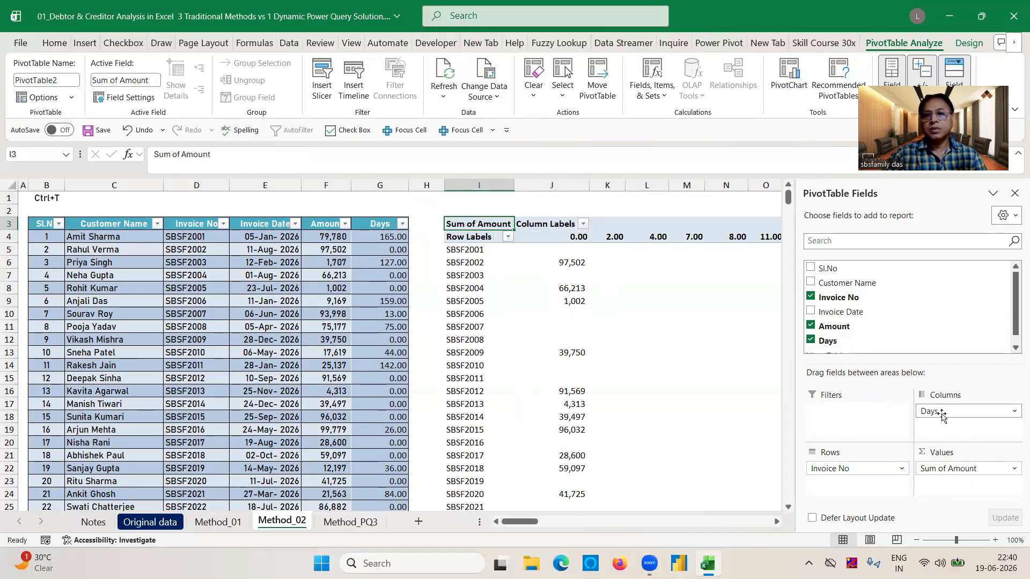
# - Group the PivotTable's Days column labels starting at 30 in intervals of 60
pyautogui.click(582, 239)
pyautogui.rightClick(582, 238)
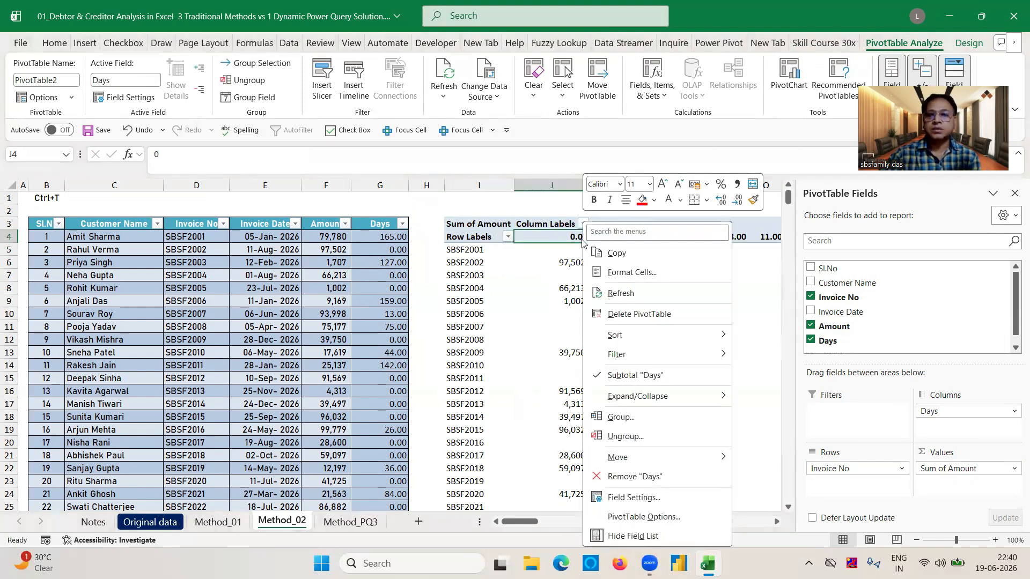
pyautogui.click(621, 418)
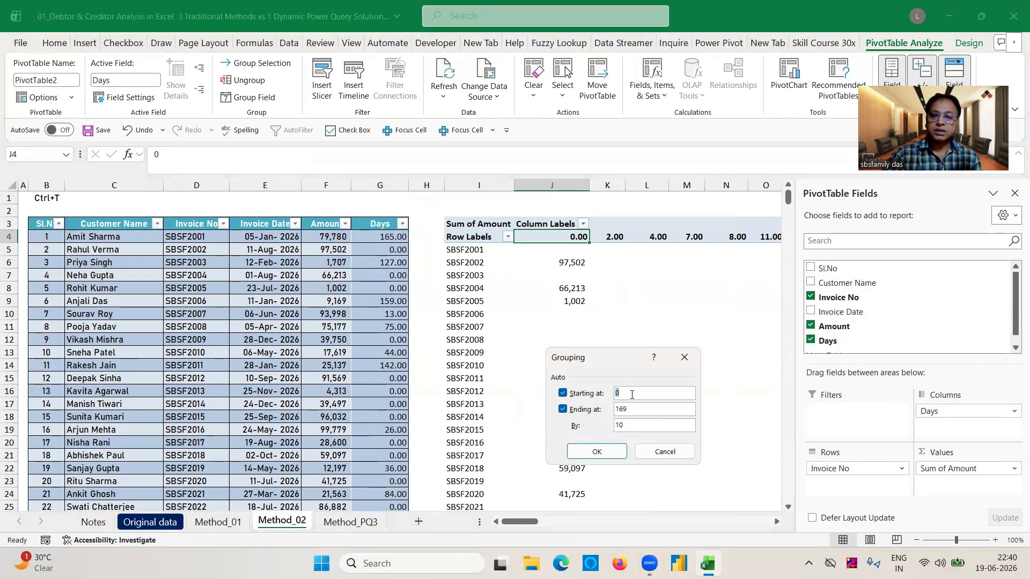
pyautogui.press('BackSpace')
pyautogui.write('30')
pyautogui.press('Return')
# - Regroup the Days column labels to start at 0 with intervals of 30
pyautogui.rightClick(585, 236)
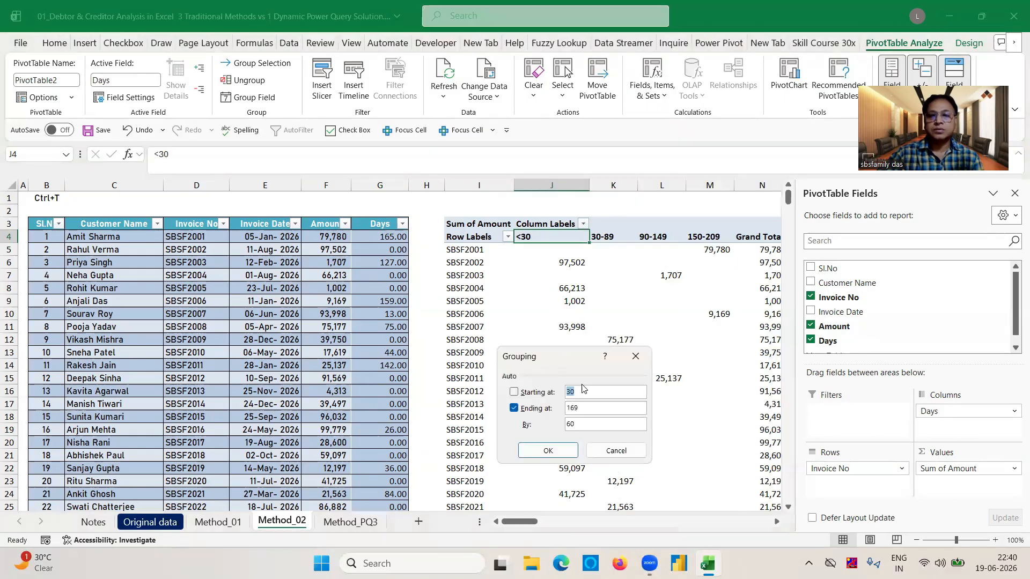
pyautogui.press('BackSpace')
pyautogui.press('BackSpace')
pyautogui.write('0')
pyautogui.press('BackSpace')
pyautogui.press('BackSpace')
pyautogui.write('30')
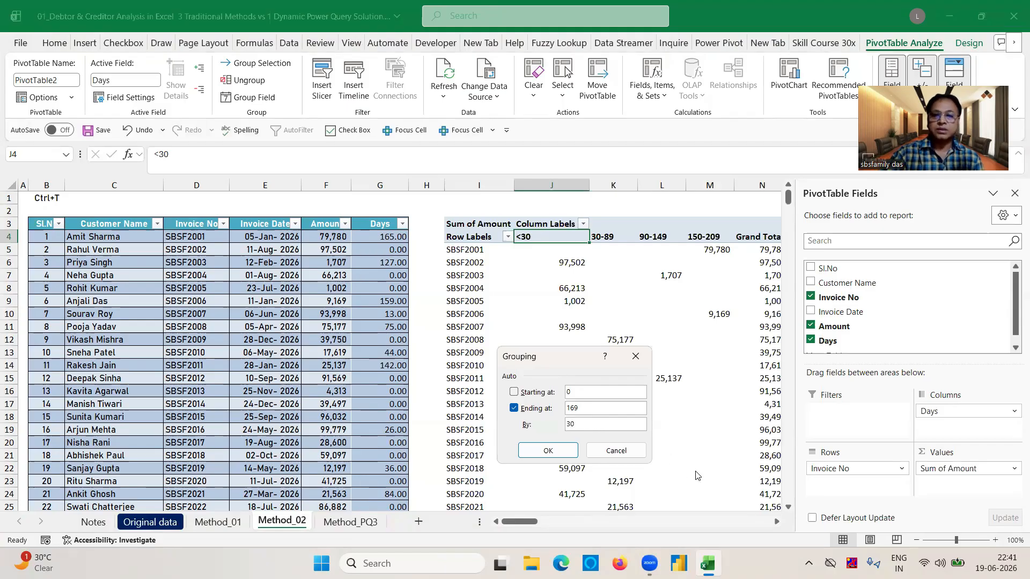
pyautogui.click(548, 450)
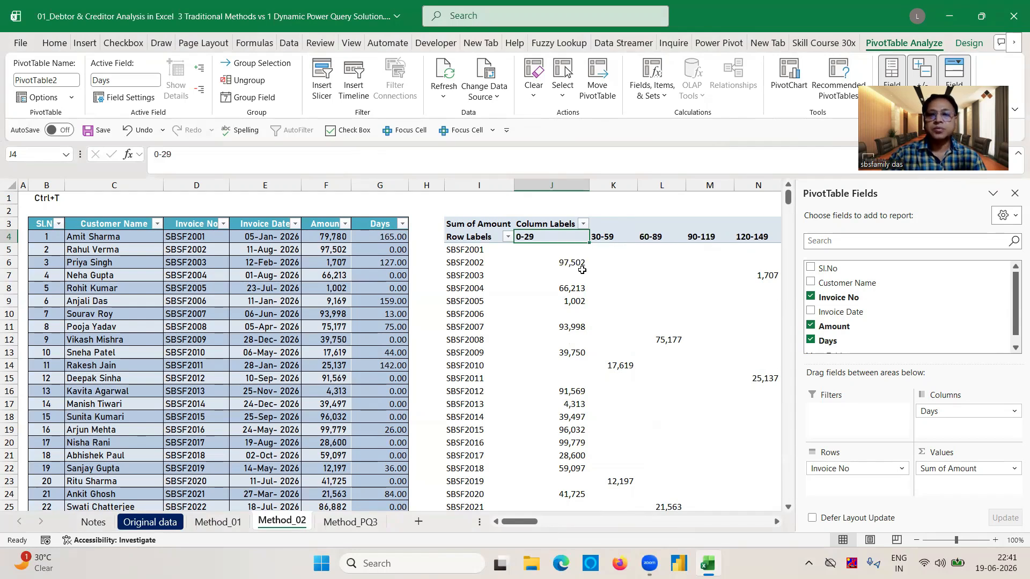
# - Change the Days grouping to start at 1, then check the aging columns through to the Grand Total
pyautogui.rightClick(555, 236)
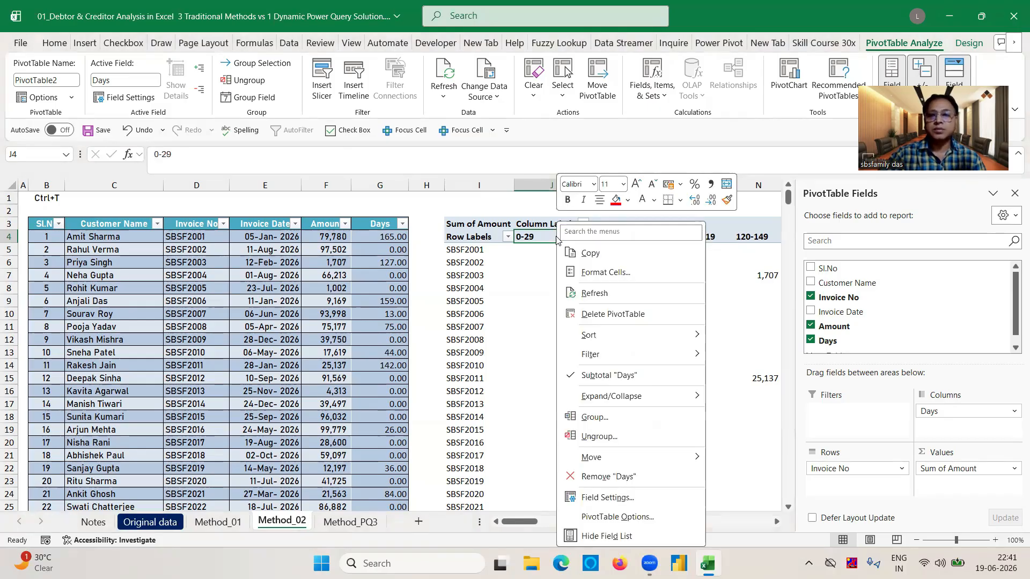
pyautogui.click(594, 418)
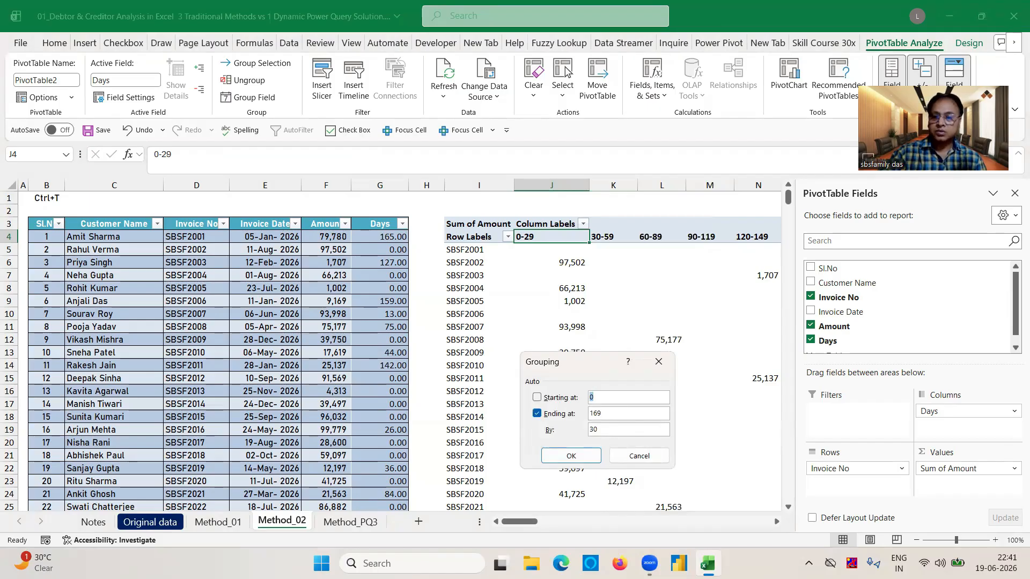
pyautogui.click(582, 455)
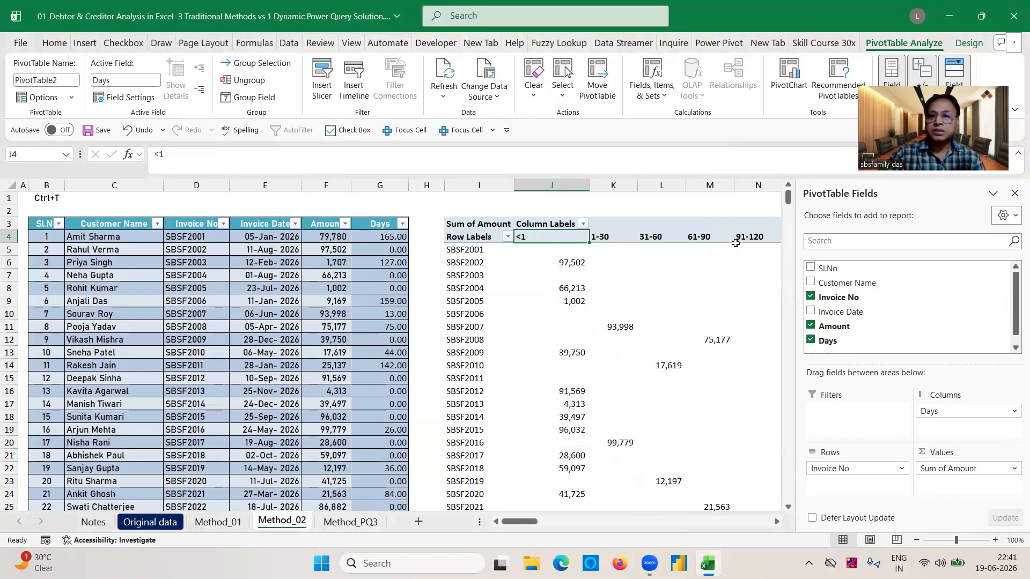
pyautogui.click(745, 262)
pyautogui.hscroll(3, 745, 263)
pyautogui.click(745, 262)
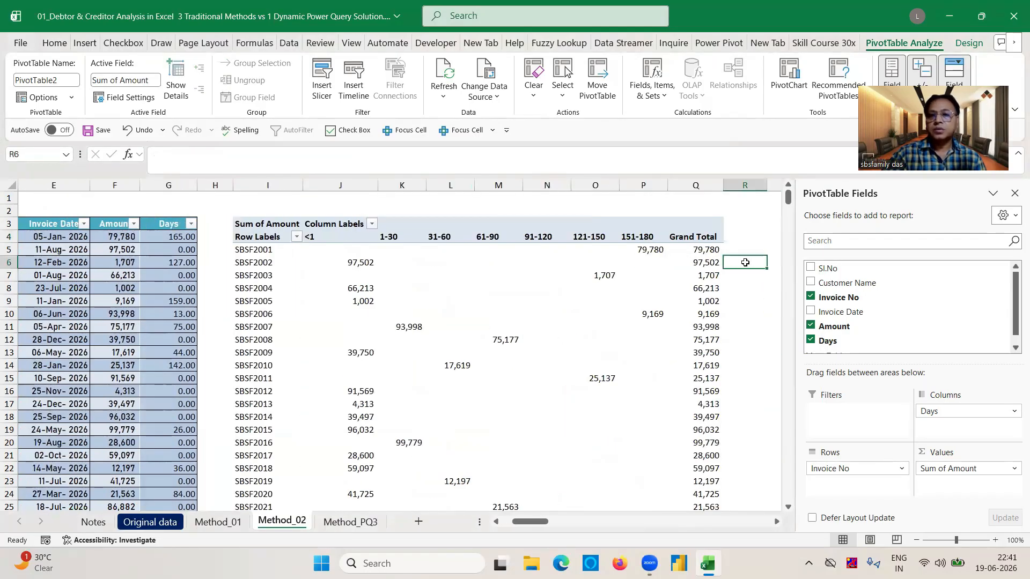
# - Filter the source table's Days column to 0.00 and select the visible Amount values to check their sum
pyautogui.hotkey('ctrl', 'Left')
pyautogui.hotkey('ctrl', 'Left')
pyautogui.hotkey('ctrl', 'Left')
pyautogui.hotkey('ctrl', 'Left')
pyautogui.hotkey('ctrl', 'Left')
pyautogui.hotkey('ctrl', 'Left')
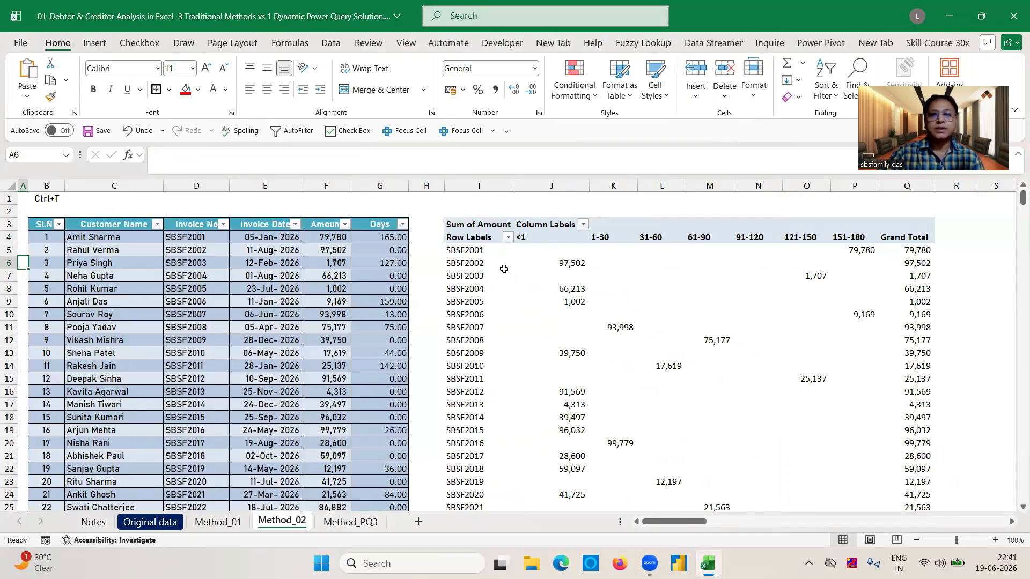
pyautogui.click(462, 366)
pyautogui.hotkey('ctrl', 'Down')
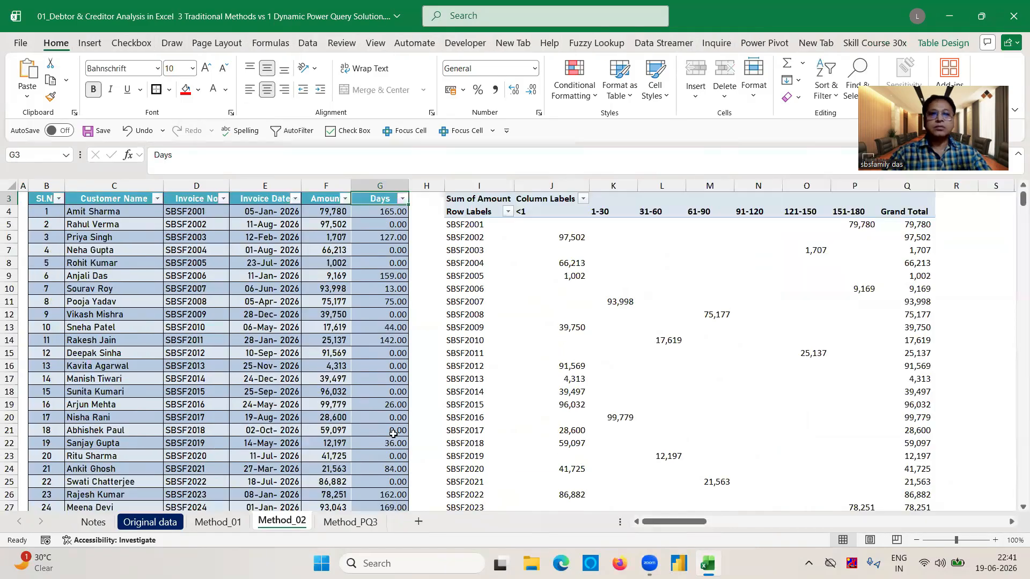
pyautogui.click(333, 212)
pyautogui.hotkey('ctrl', 'shift', 'Down')
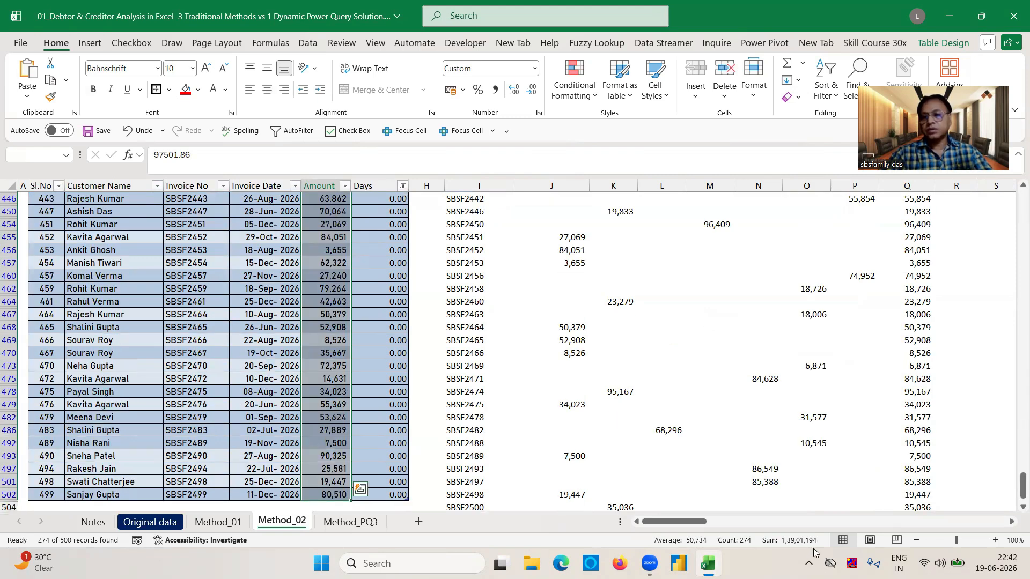
# - Check the PivotTable's Grand Total for the <1 column against the filtered invoice amounts
pyautogui.click(556, 483)
pyautogui.press('Down')
pyautogui.press('Down')
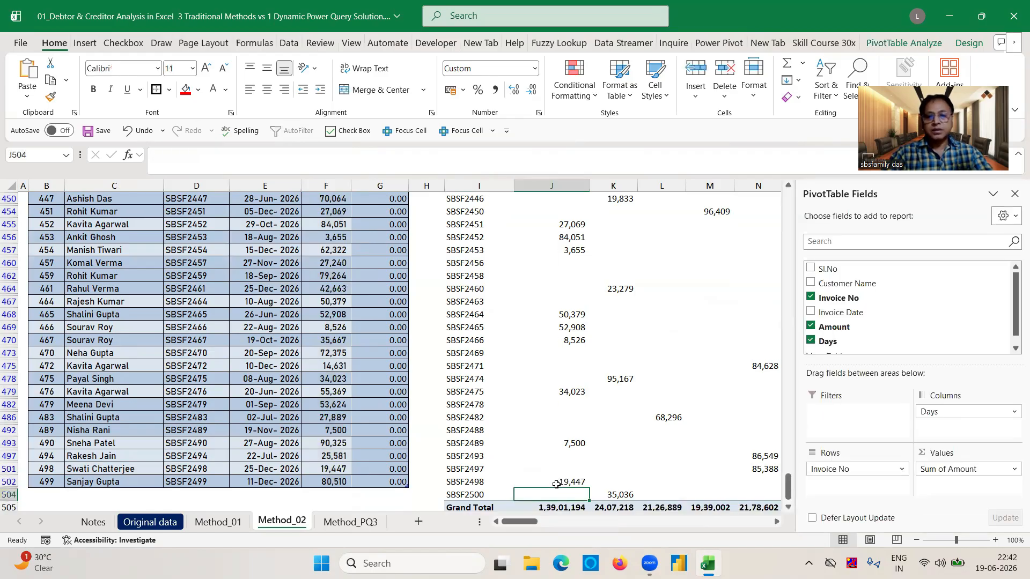
pyautogui.press('Down')
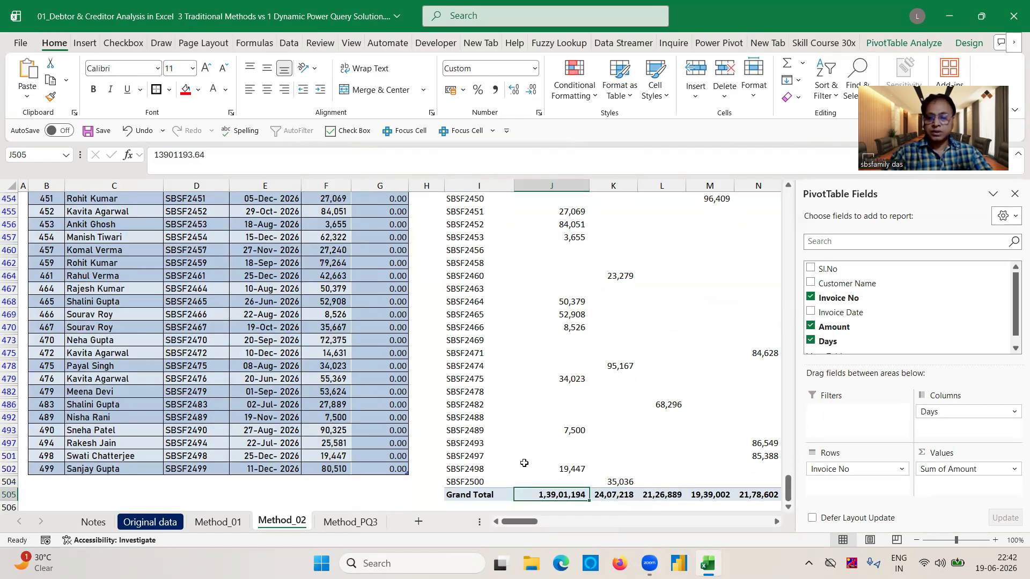
# - Remove the Days filter from the source table by selecting all of its values again
pyautogui.press('Up')
pyautogui.press('Up')
pyautogui.press('Up')
pyautogui.press('Up')
pyautogui.press('Up')
pyautogui.press('Up')
pyautogui.press('Up')
pyautogui.press('Up')
pyautogui.press('Up')
pyautogui.press('Up')
pyautogui.press('Up')
pyautogui.press('Up')
pyautogui.press('Up')
pyautogui.press('Up')
pyautogui.press('Up')
pyautogui.press('Up')
pyautogui.press('Up')
pyautogui.press('Up')
pyautogui.press('Up')
pyautogui.press('Up')
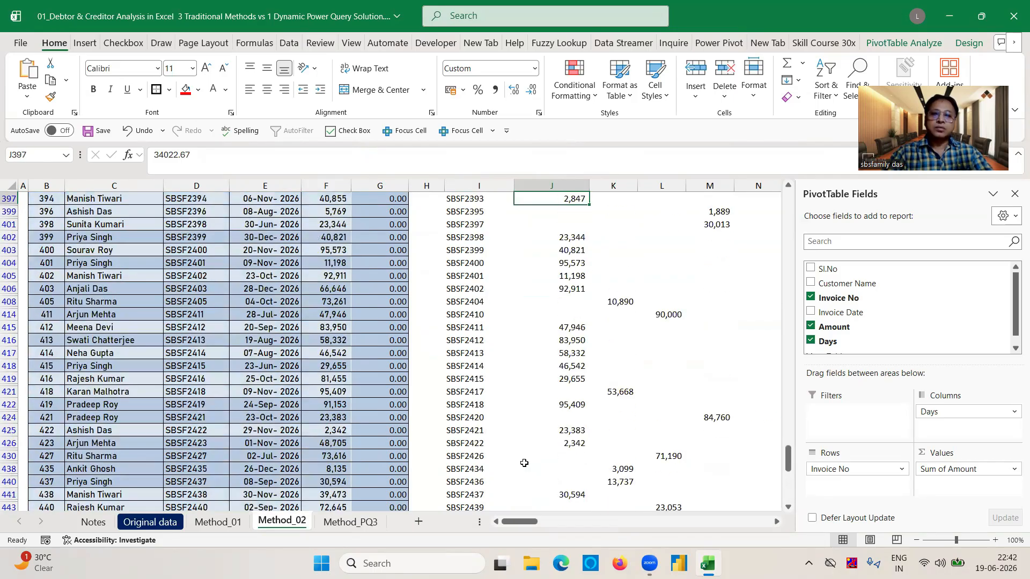
pyautogui.press('Up')
pyautogui.press('Up')
pyautogui.press('Up')
pyautogui.press('Up')
pyautogui.press('Up')
pyautogui.press('Up')
pyautogui.press('Up')
pyautogui.press('Up')
pyautogui.press('Up')
pyautogui.press('Up')
pyautogui.press('Up')
pyautogui.press('Up')
pyautogui.press('Up')
pyautogui.press('Up')
pyautogui.press('Up')
pyautogui.press('Up')
pyautogui.press('Up')
pyautogui.press('Up')
pyautogui.press('Up')
pyautogui.press('Up')
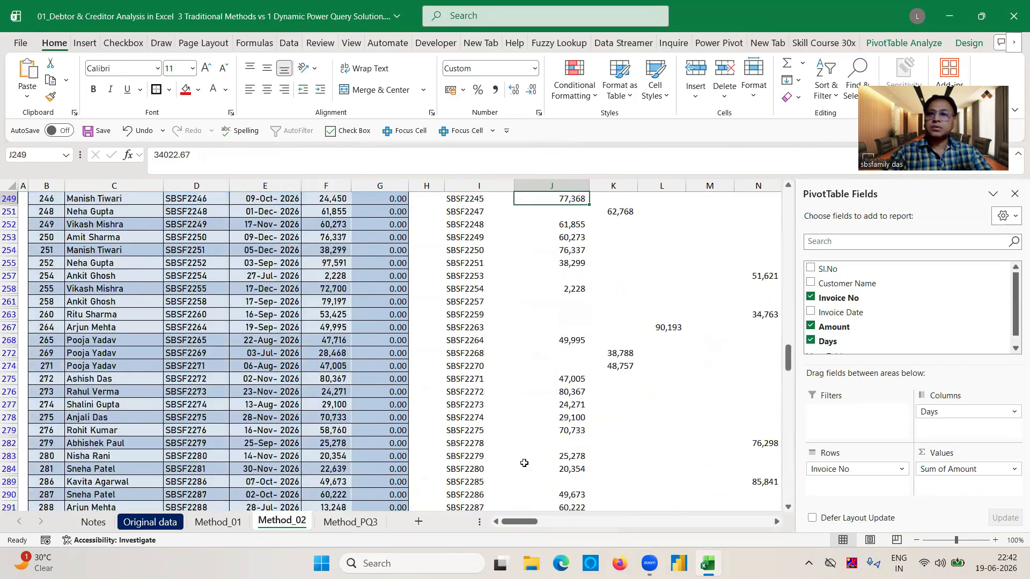
pyautogui.press('Up')
pyautogui.press('Up')
pyautogui.press('Up')
pyautogui.press('Up')
pyautogui.press('Up')
pyautogui.press('Up')
pyautogui.press('Up')
pyautogui.press('Up')
pyautogui.press('Up')
pyautogui.press('Up')
pyautogui.press('Up')
pyautogui.press('Up')
pyautogui.press('Up')
pyautogui.press('Up')
pyautogui.press('Up')
pyautogui.press('Up')
pyautogui.press('Up')
pyautogui.press('Up')
pyautogui.press('Up')
pyautogui.press('Up')
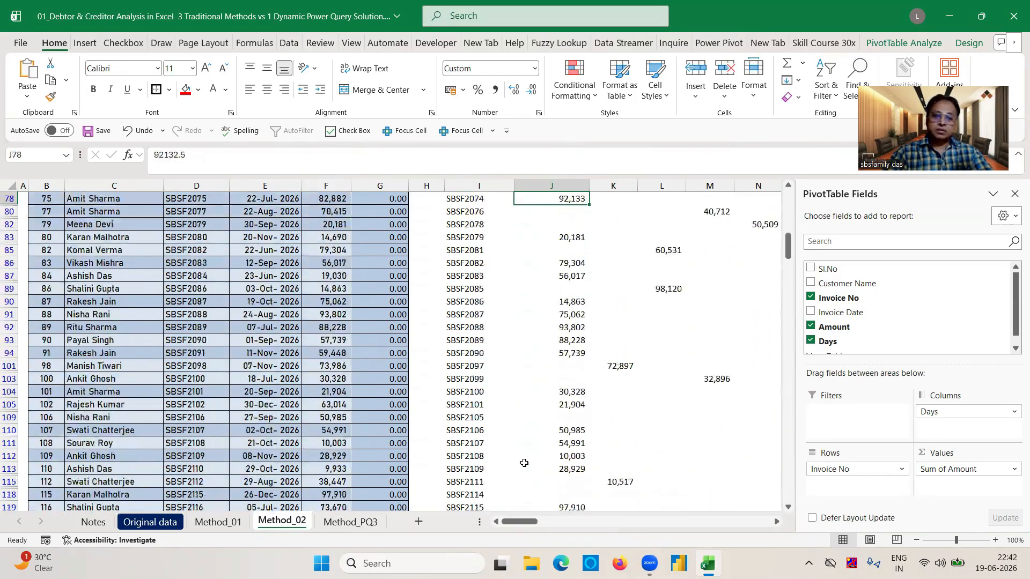
pyautogui.press('Left')
pyautogui.press('Left')
pyautogui.press('Left')
pyautogui.hotkey('ctrl', 'Up')
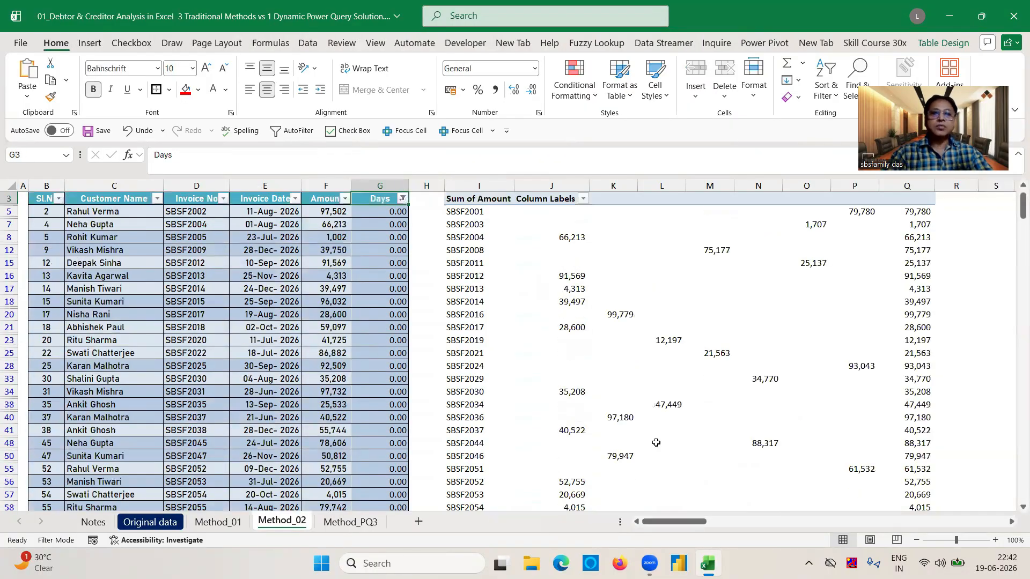
pyautogui.click(403, 199)
pyautogui.click(265, 372)
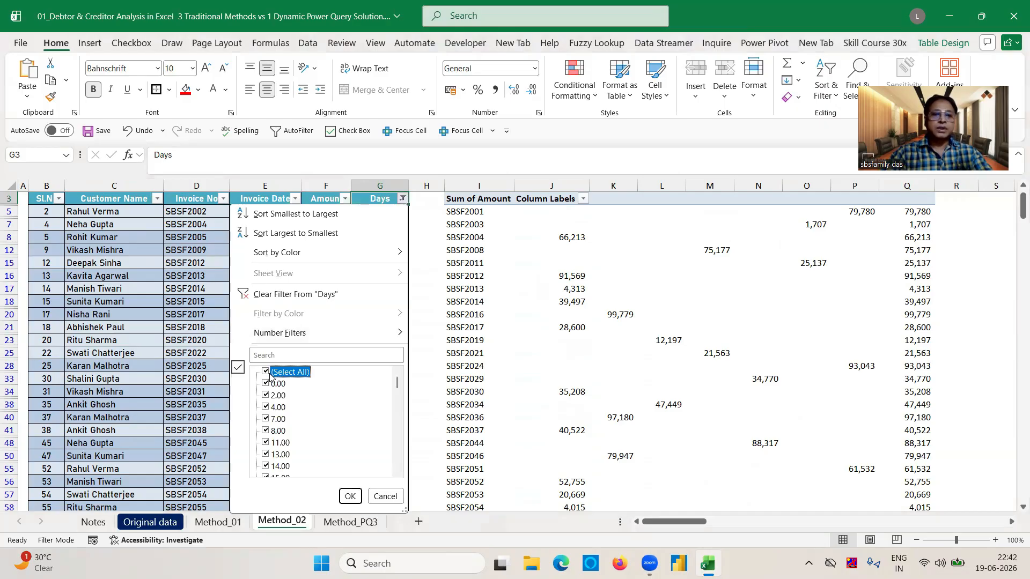
pyautogui.click(350, 496)
pyautogui.click(390, 301)
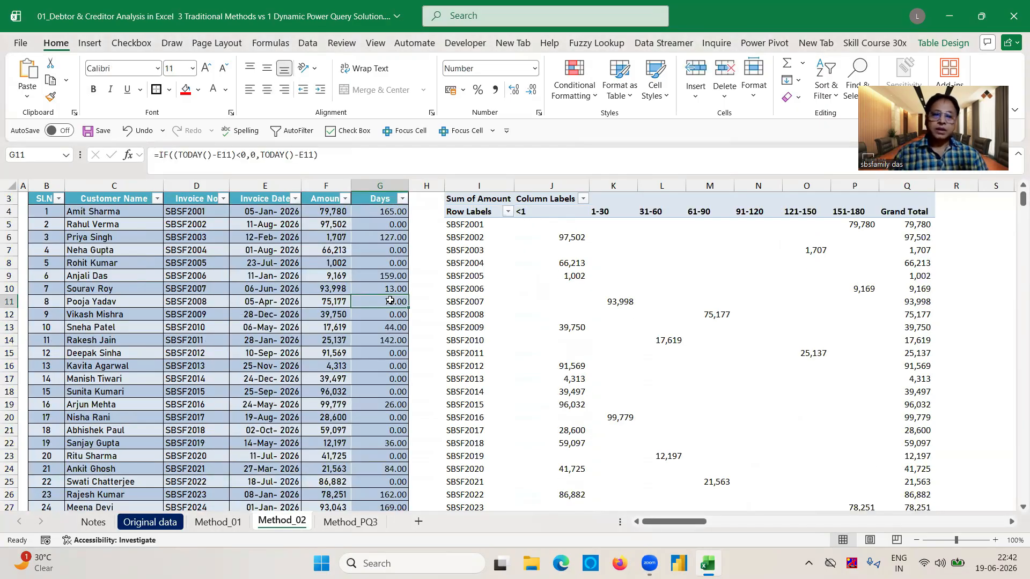
# - Duplicate the Method_PQ3 sheet and rename the original sheet as Method_03
pyautogui.click(350, 522)
pyautogui.hotkey('ctrl', 'pageup')
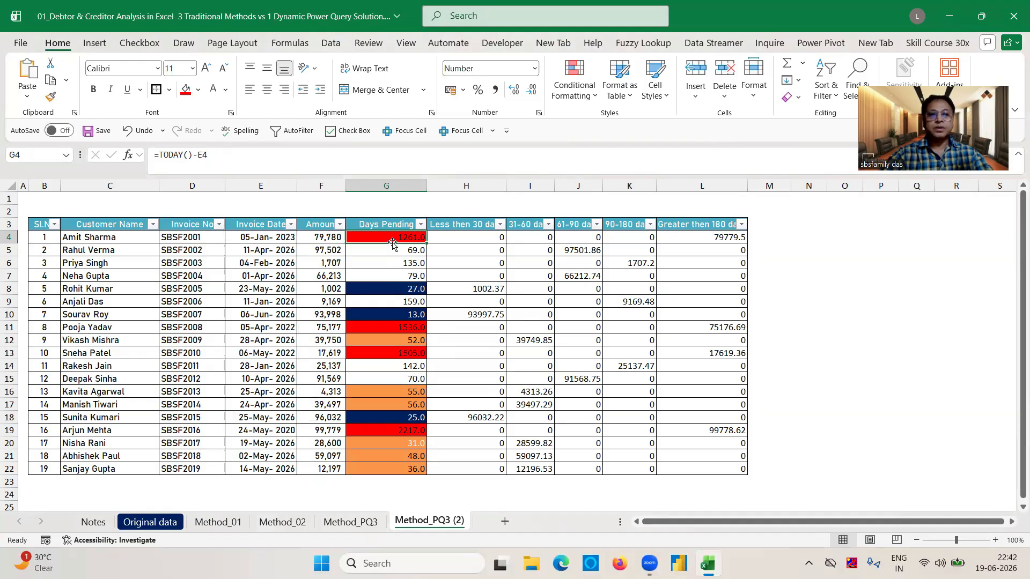
pyautogui.click(358, 523)
pyautogui.rightClick(358, 523)
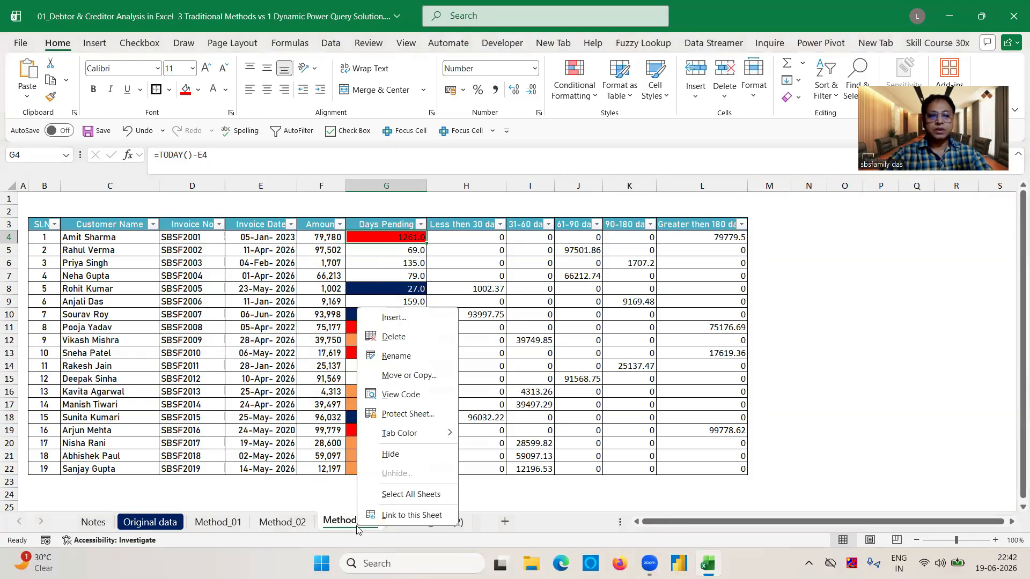
pyautogui.click(397, 357)
pyautogui.write('Method_03')
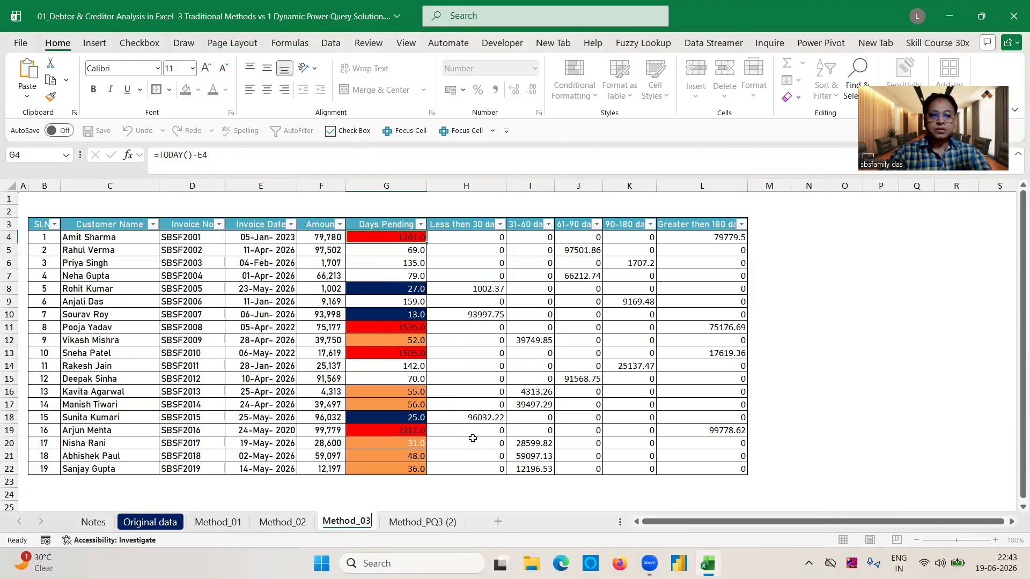
# - Rename the duplicated sheet Method_PQ3 (2) as ws3
pyautogui.click(410, 523)
pyautogui.rightClick(411, 523)
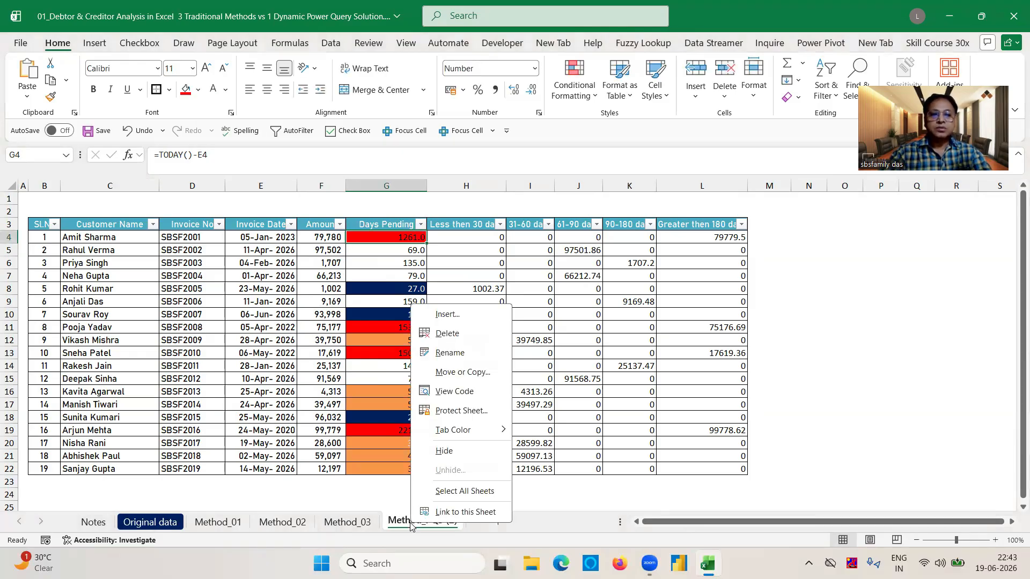
pyautogui.click(456, 357)
pyautogui.write('ws3')
pyautogui.press('Return')
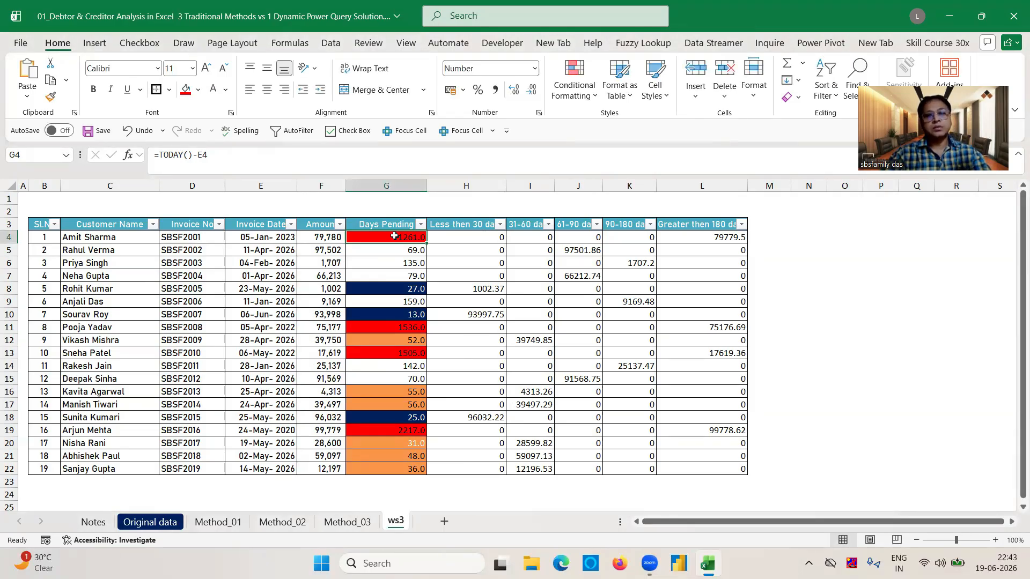
# - Delete the contents of G4:L22 on ws3 and clear the conditional formatting rules from those cells
pyautogui.hotkey('ctrl', 'shift', 'Right')
pyautogui.hotkey('ctrl', 'shift', 'Down')
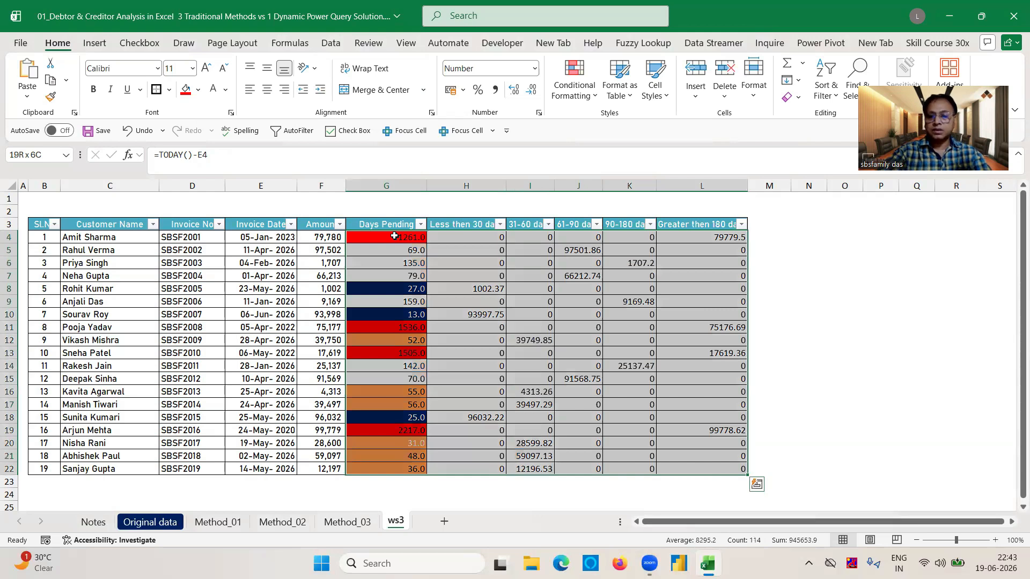
pyautogui.press('Delete')
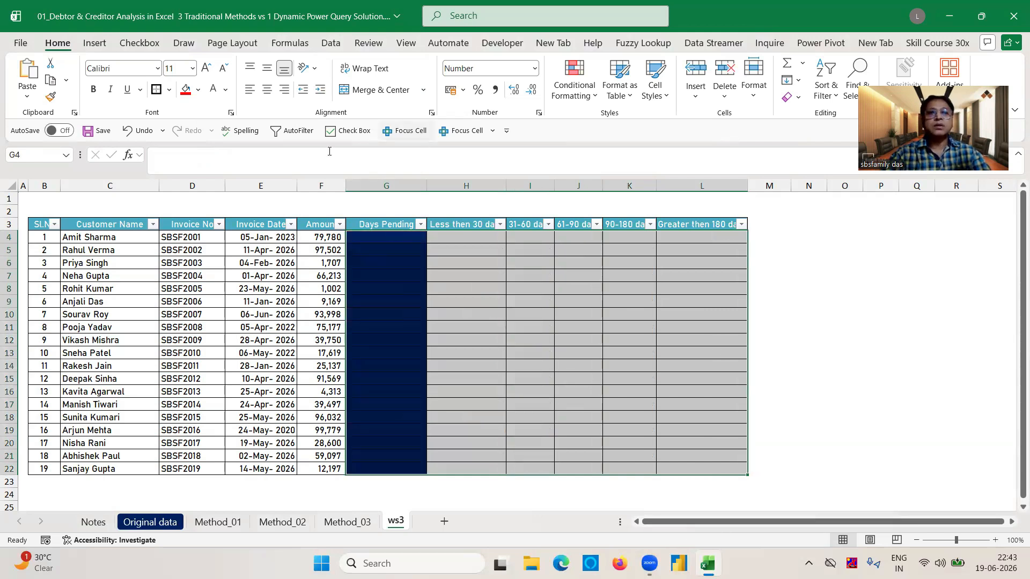
pyautogui.click(584, 91)
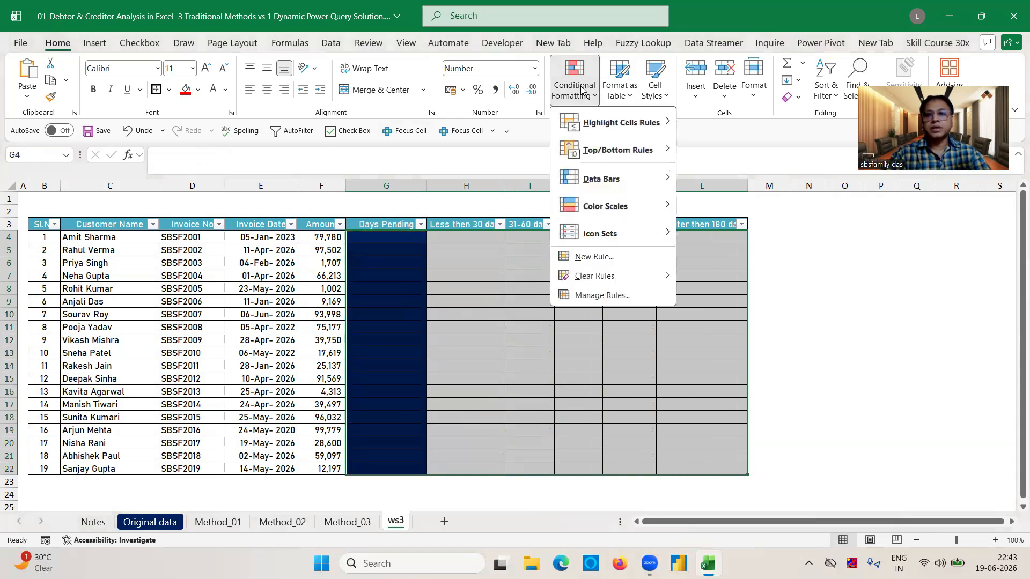
pyautogui.moveTo(605, 281)
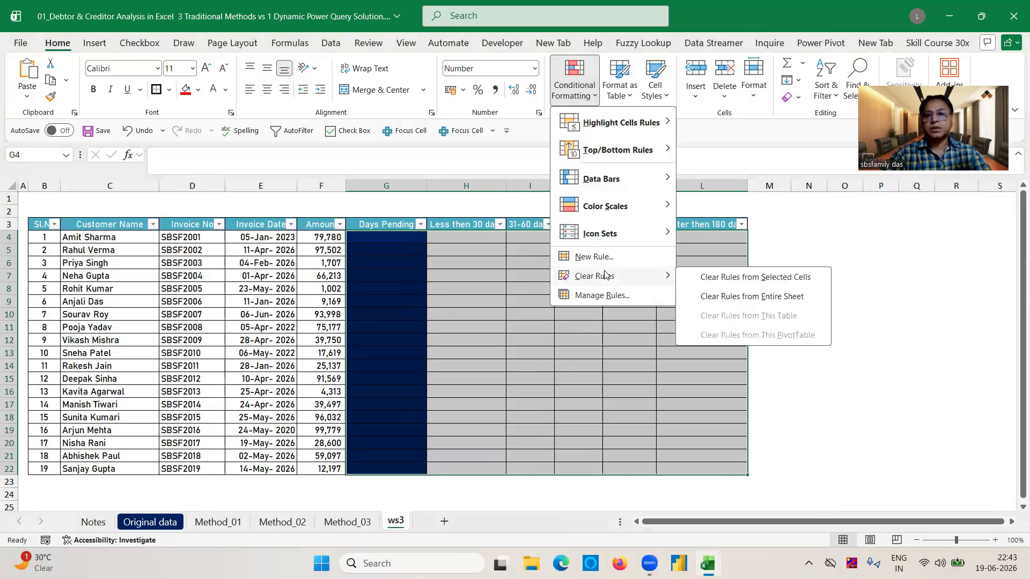
pyautogui.click(733, 282)
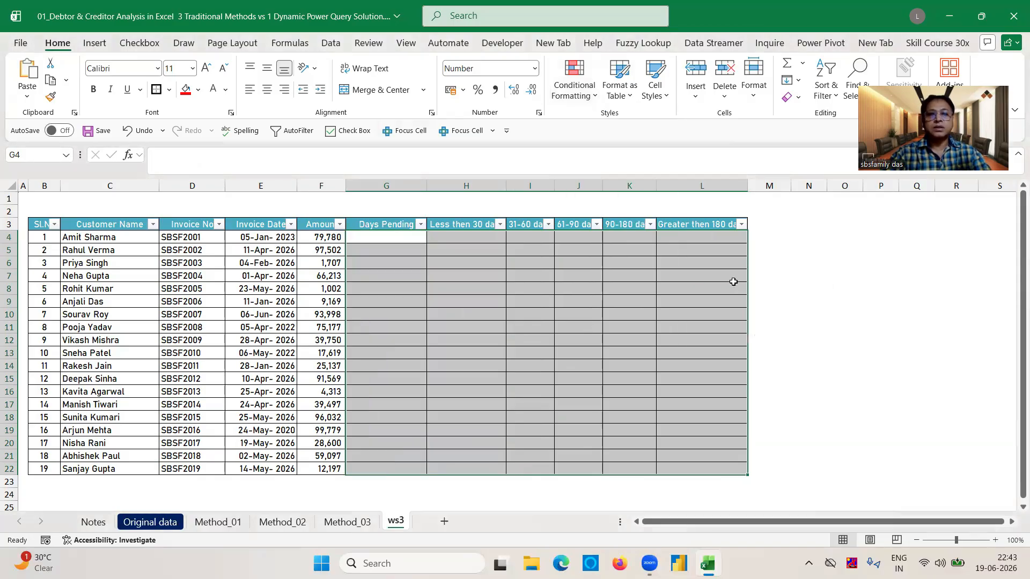
# - Enter =TODAY()-E4 in G4 and fill it down the Days Pending column to row 22
pyautogui.click(390, 236)
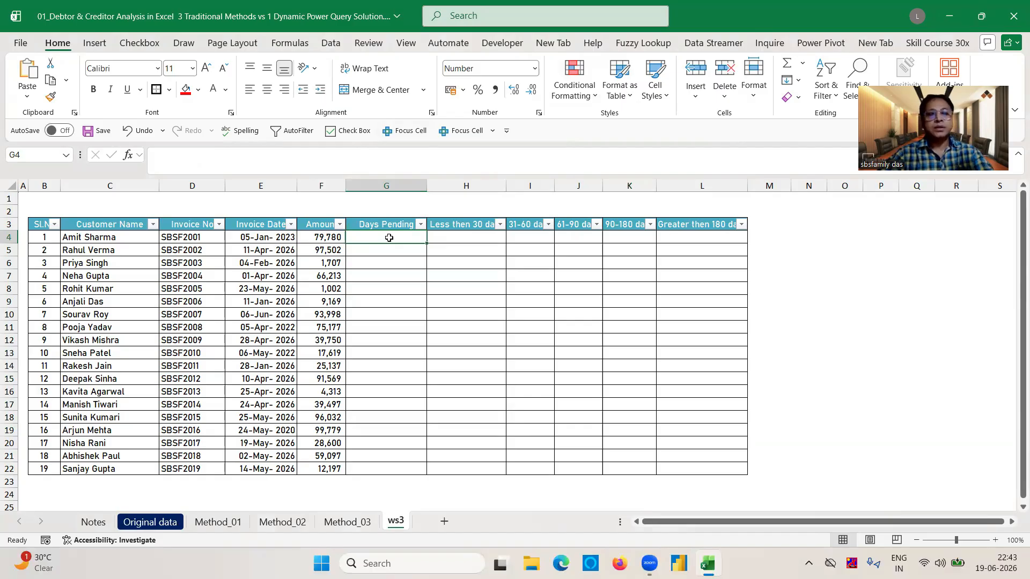
pyautogui.write('=')
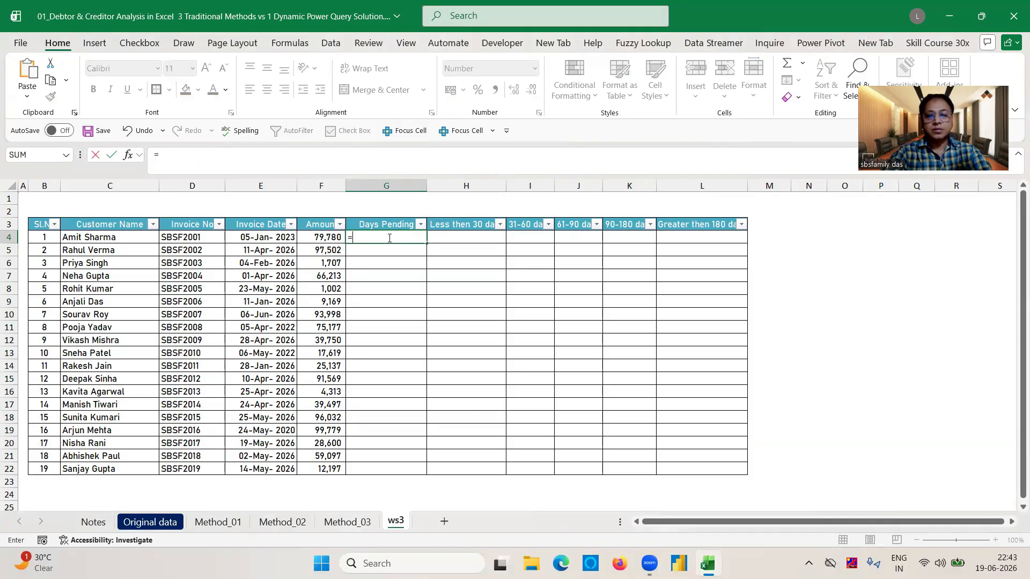
pyautogui.write('tot')
pyautogui.press('BackSpace')
pyautogui.write('d')
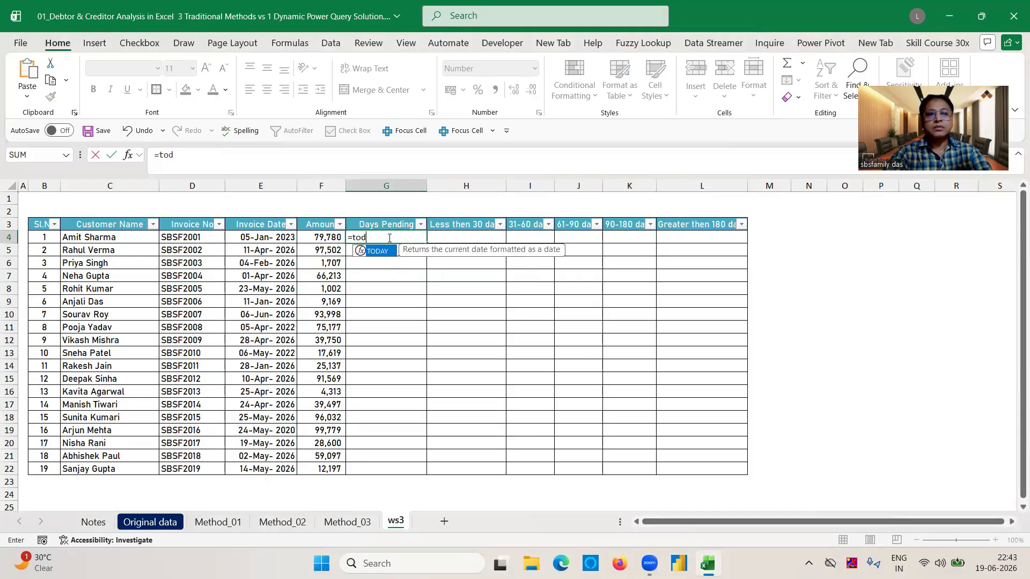
pyautogui.press('Tab')
pyautogui.write(')')
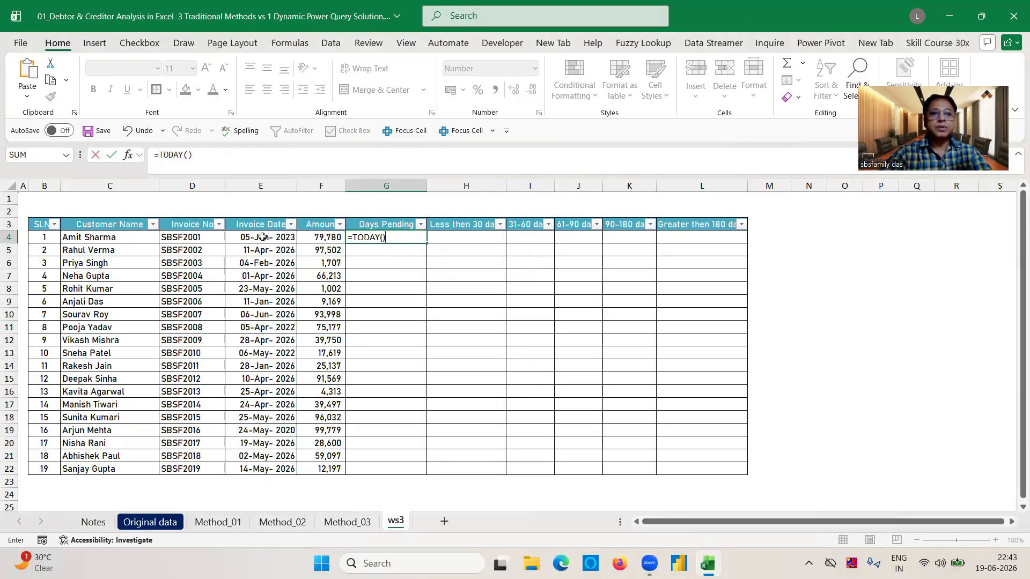
pyautogui.write('-')
pyautogui.click(249, 241)
pyautogui.press('Return')
pyautogui.click(405, 237)
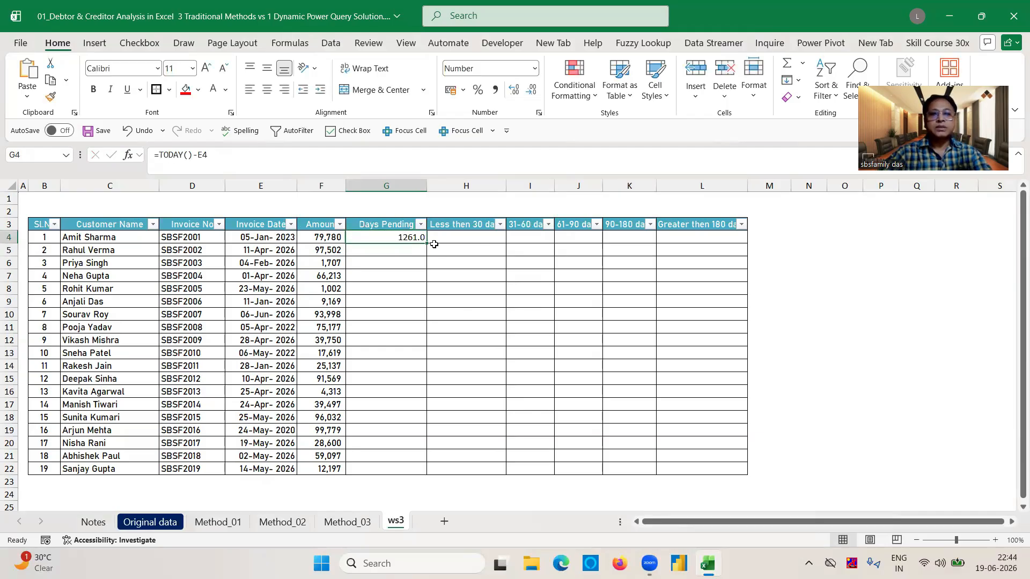
pyautogui.doubleClick(428, 244)
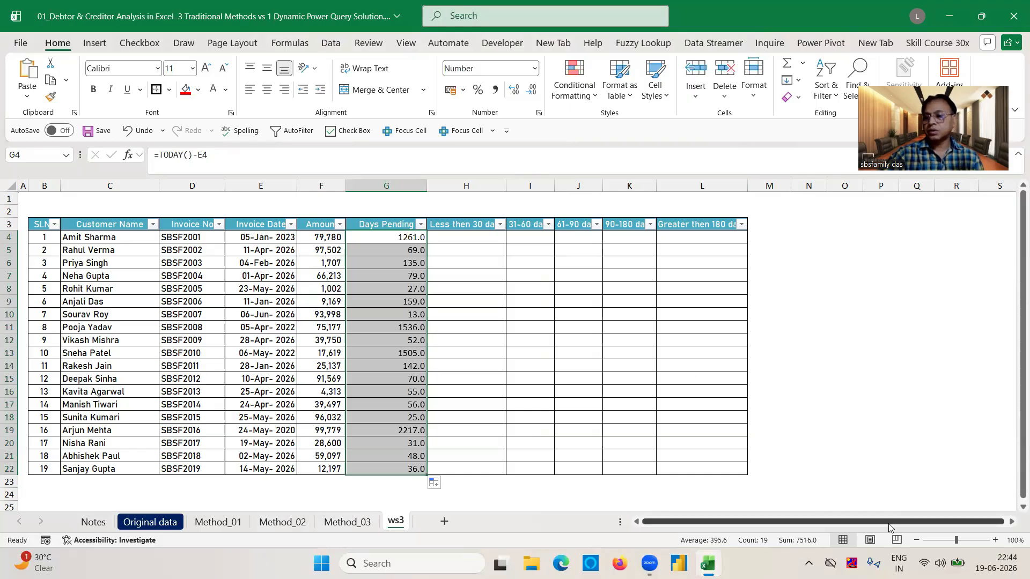
# - Enter =IF(AND($G4>1,$G4<30,$F4),"") in H4 under the less-than-30-days heading
pyautogui.click(971, 541)
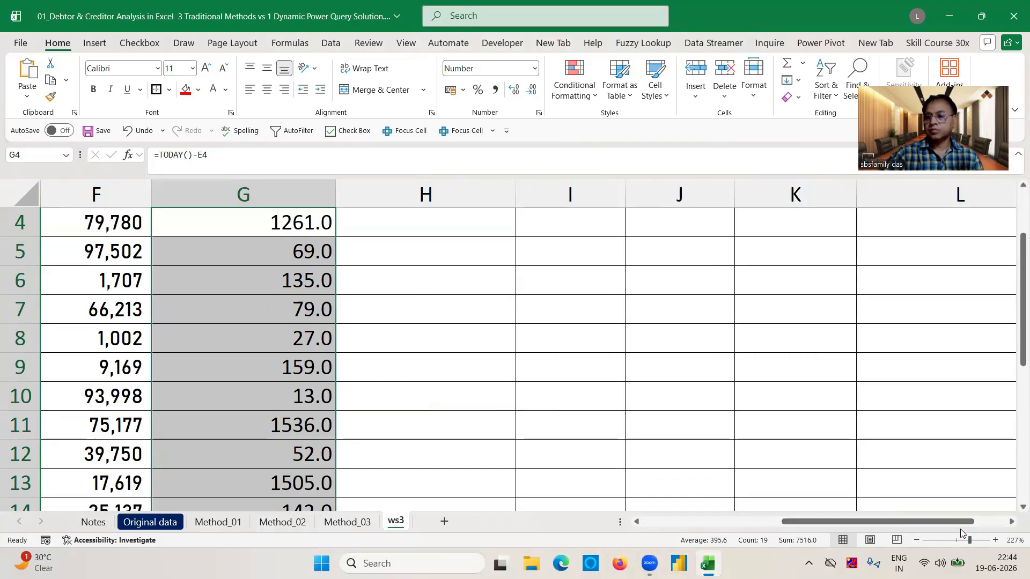
pyautogui.click(961, 539)
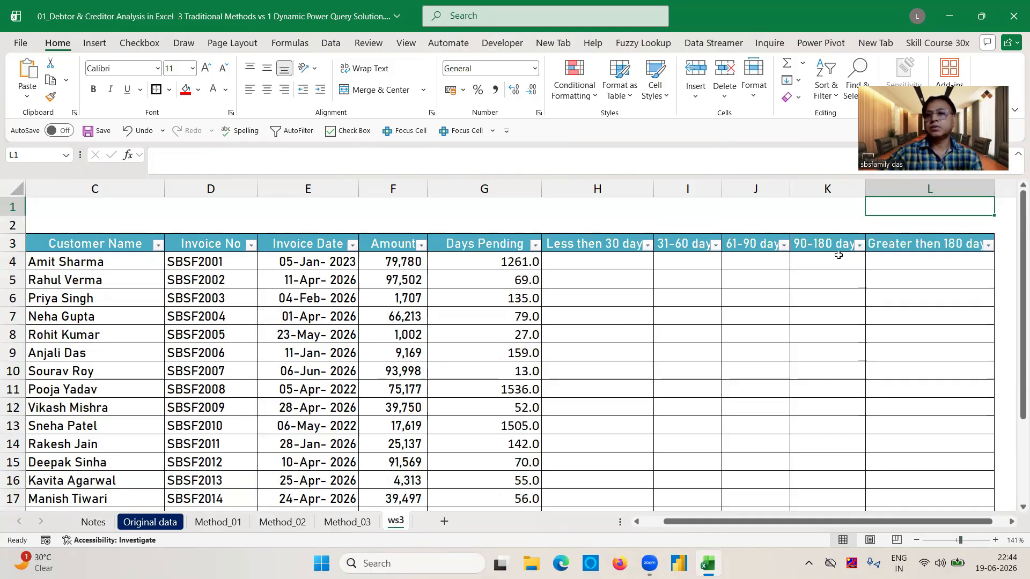
pyautogui.click(589, 264)
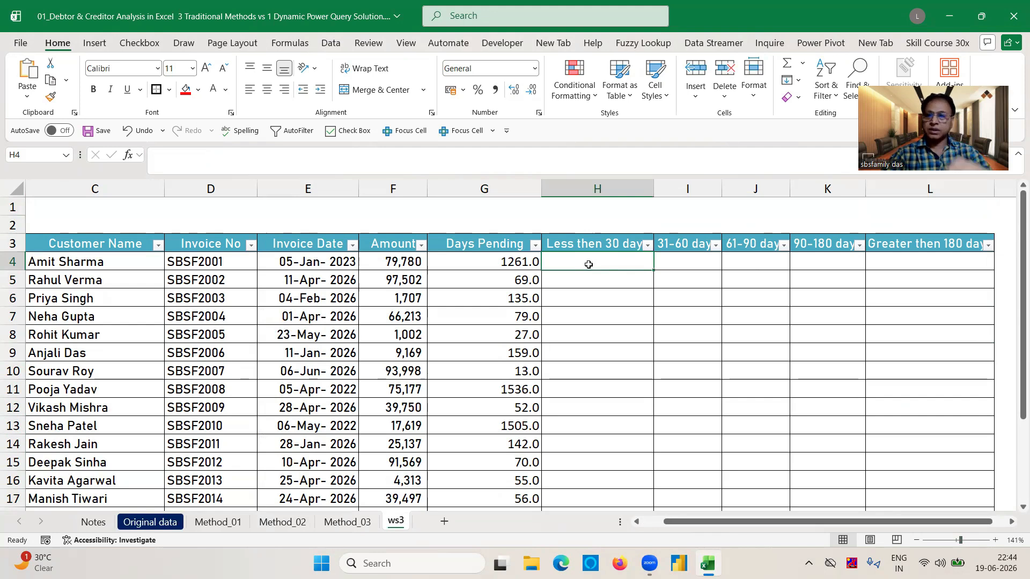
pyautogui.write('=')
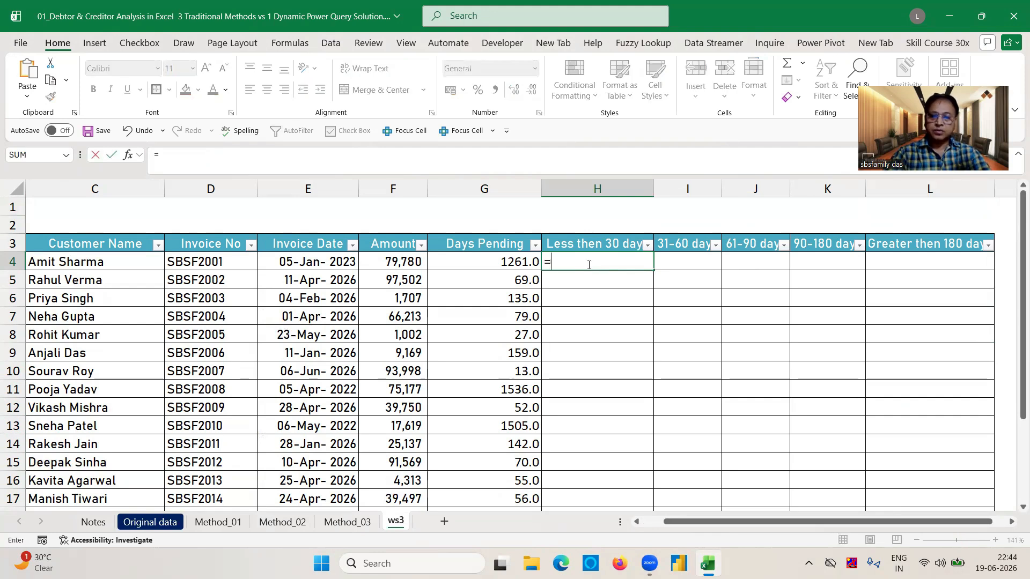
pyautogui.write('if(and(')
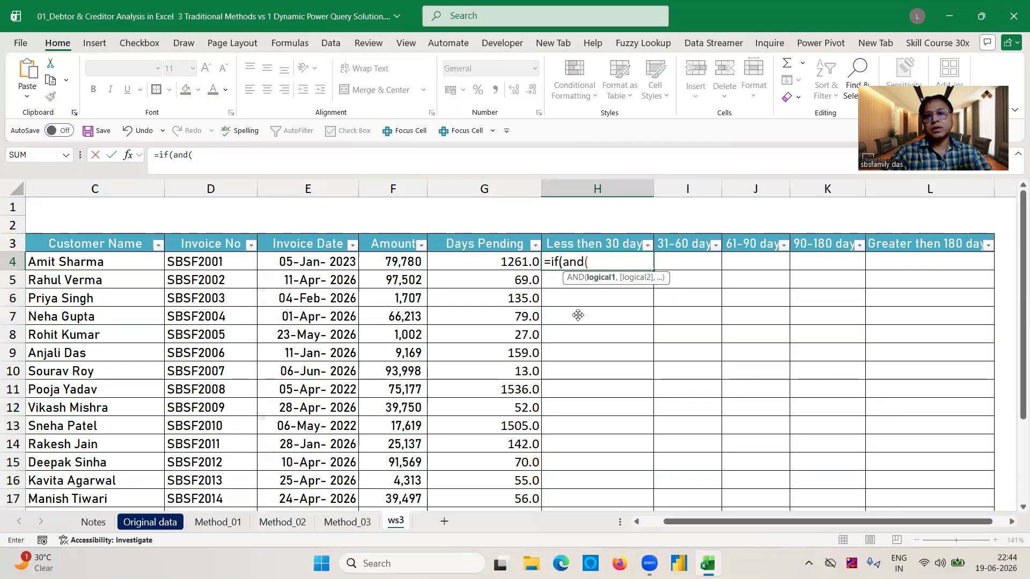
pyautogui.click(515, 263)
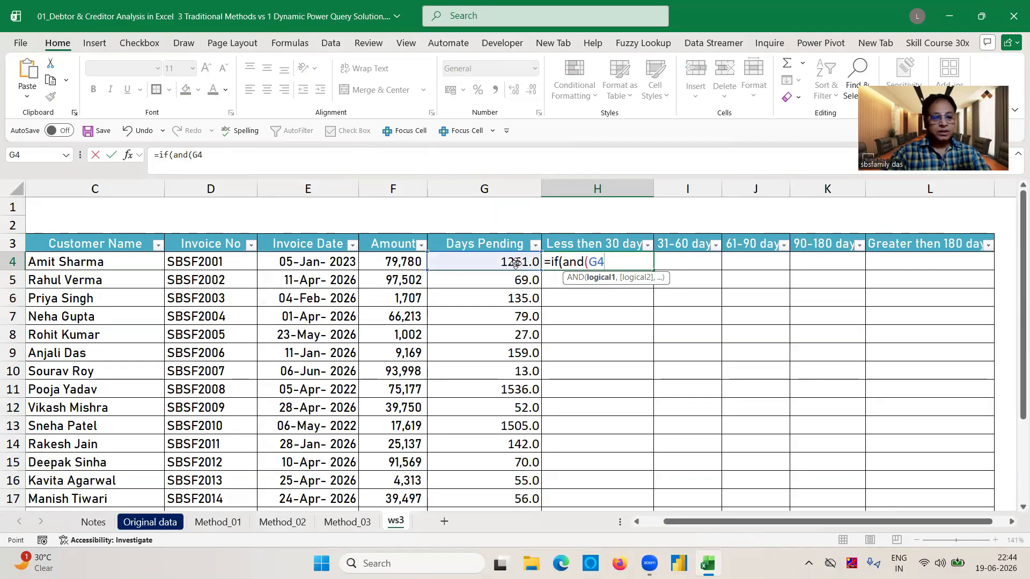
pyautogui.press('F4')
pyautogui.press('F4')
pyautogui.press('F4')
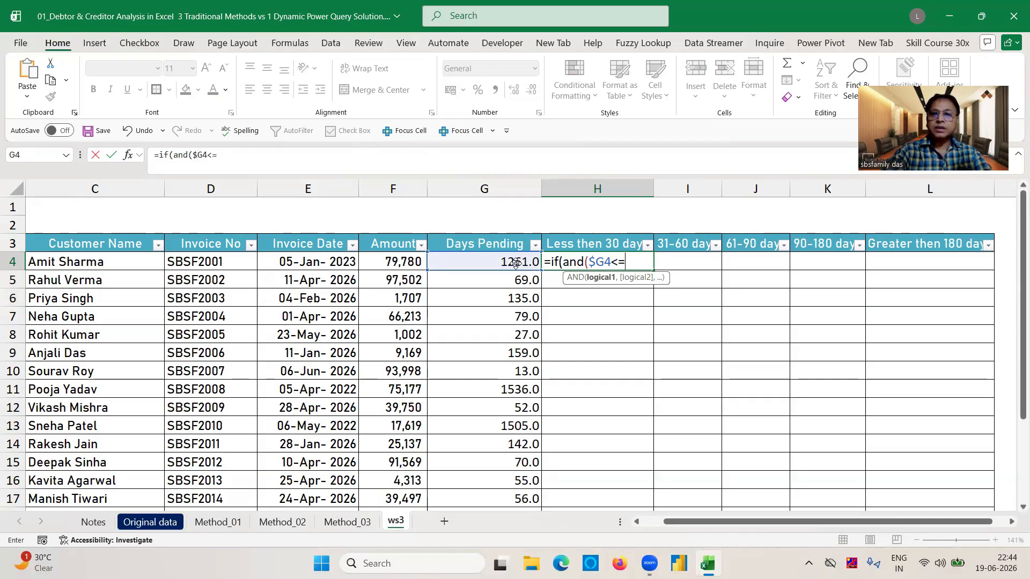
pyautogui.write('<=1,')
pyautogui.click(518, 262)
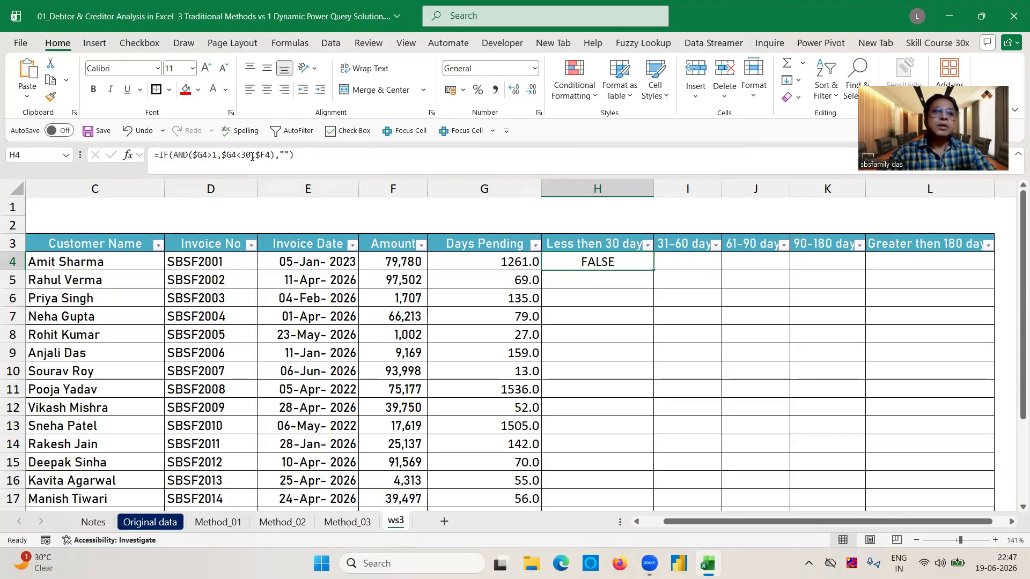
# - Correct the parentheses in H4 so the formula reads =IF(AND($G4>1,$G4<30),$F4,"")
pyautogui.click(252, 157)
pyautogui.write(')')
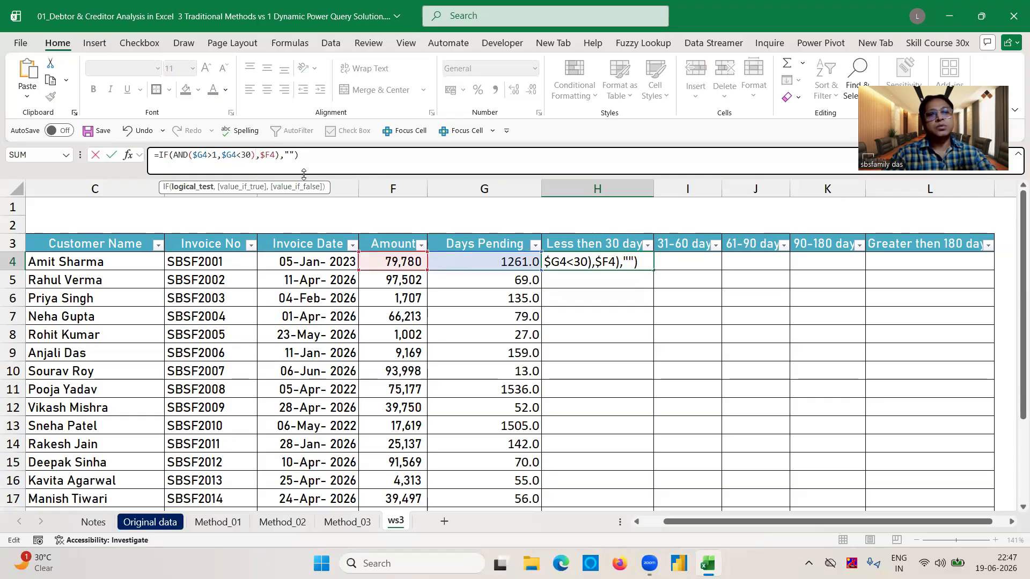
pyautogui.click(281, 156)
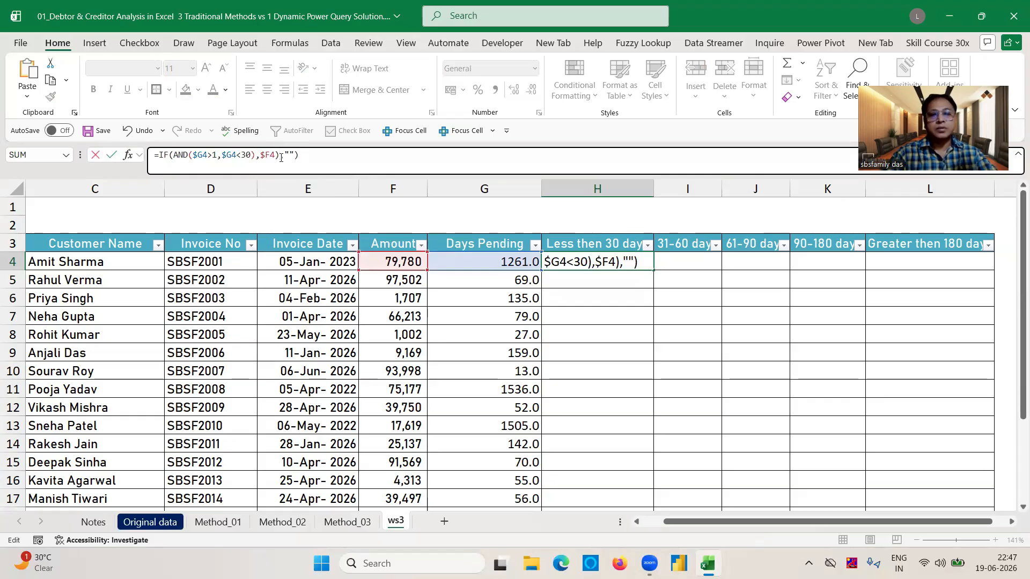
pyautogui.press('BackSpace')
pyautogui.press('Return')
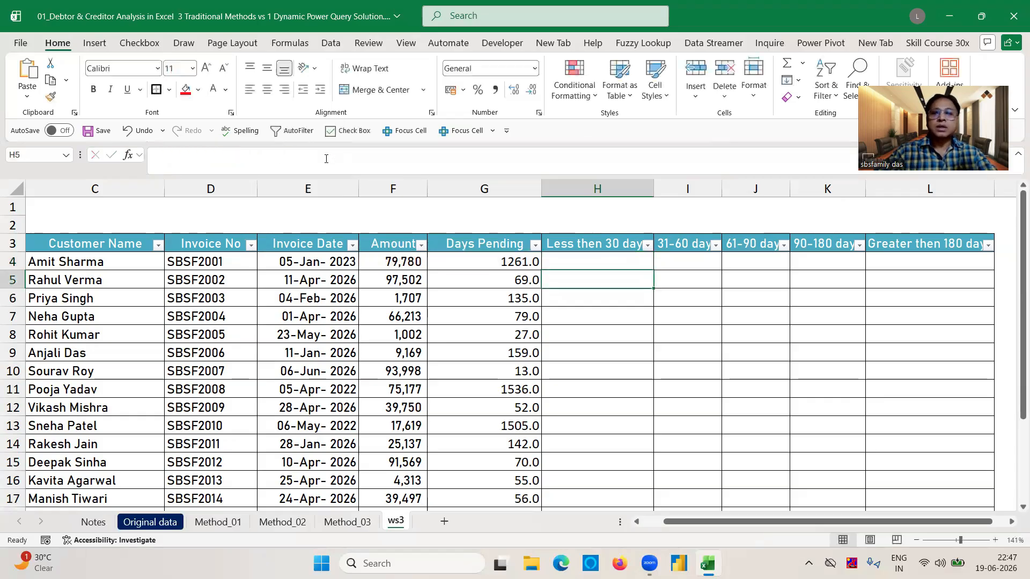
# - Fill the H4 formula down the less-than-30-days column to row 22
pyautogui.click(614, 258)
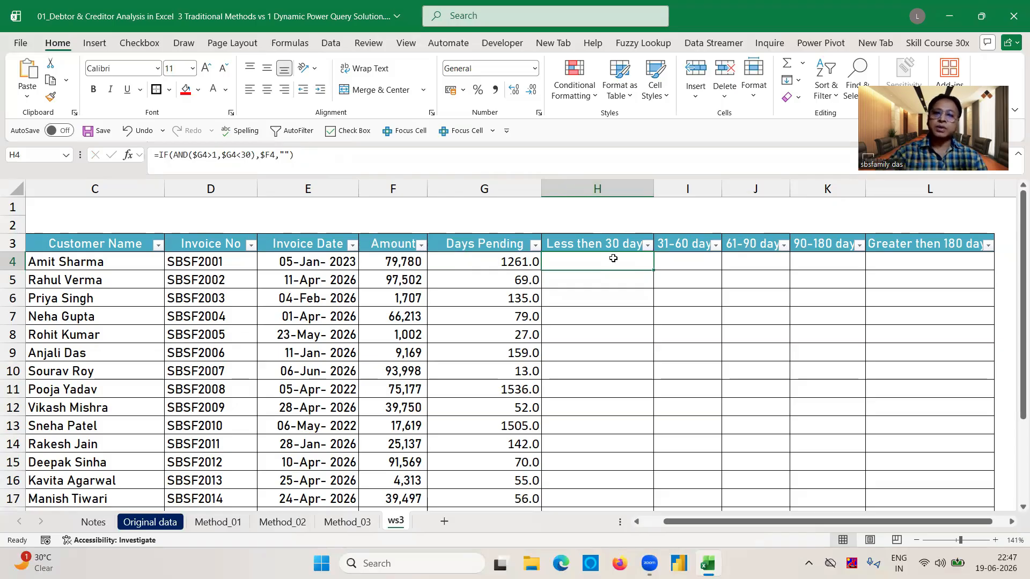
pyautogui.hotkey('shift', 'Down')
pyautogui.hotkey('shift', 'Down')
pyautogui.hotkey('shift', 'Down')
pyautogui.hotkey('shift', 'Down')
pyautogui.hotkey('shift', 'Down')
pyautogui.hotkey('shift', 'Down')
pyautogui.hotkey('shift', 'Down')
pyautogui.hotkey('shift', 'Down')
pyautogui.hotkey('shift', 'Down')
pyautogui.hotkey('shift', 'Down')
pyautogui.hotkey('shift', 'Down')
pyautogui.hotkey('shift', 'Down')
pyautogui.hotkey('shift', 'Down')
pyautogui.hotkey('shift', 'Down')
pyautogui.hotkey('shift', 'Down')
pyautogui.hotkey('shift', 'Down')
pyautogui.hotkey('shift', 'Down')
pyautogui.hotkey('shift', 'Down')
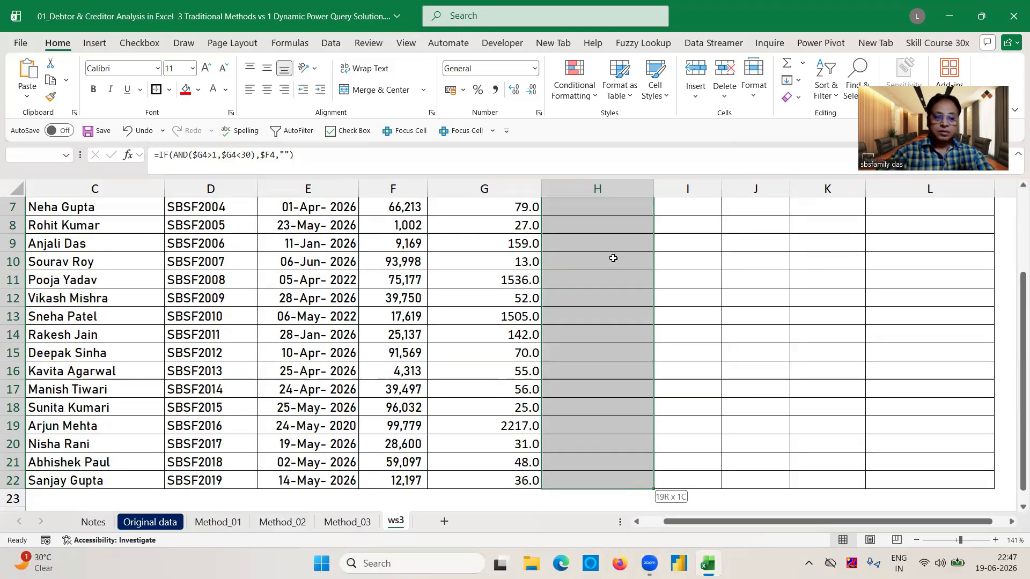
pyautogui.hotkey('ctrl', 'd')
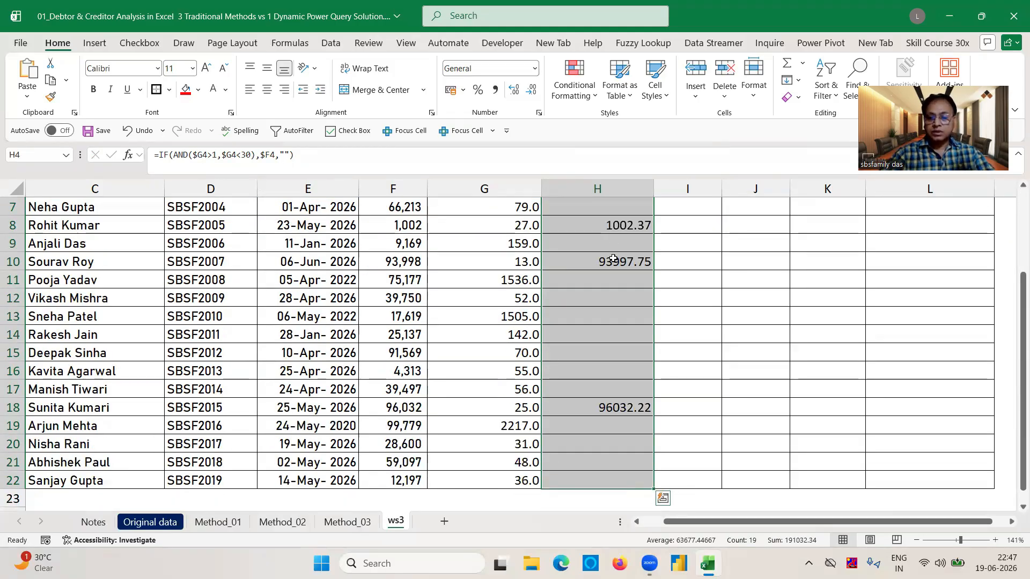
# - Check the amounts placed in the less-than-30-days column against each row's Days Pending value
pyautogui.press('Up')
pyautogui.press('Down')
pyautogui.press('Down')
pyautogui.press('Down')
pyautogui.press('Down')
pyautogui.press('Down')
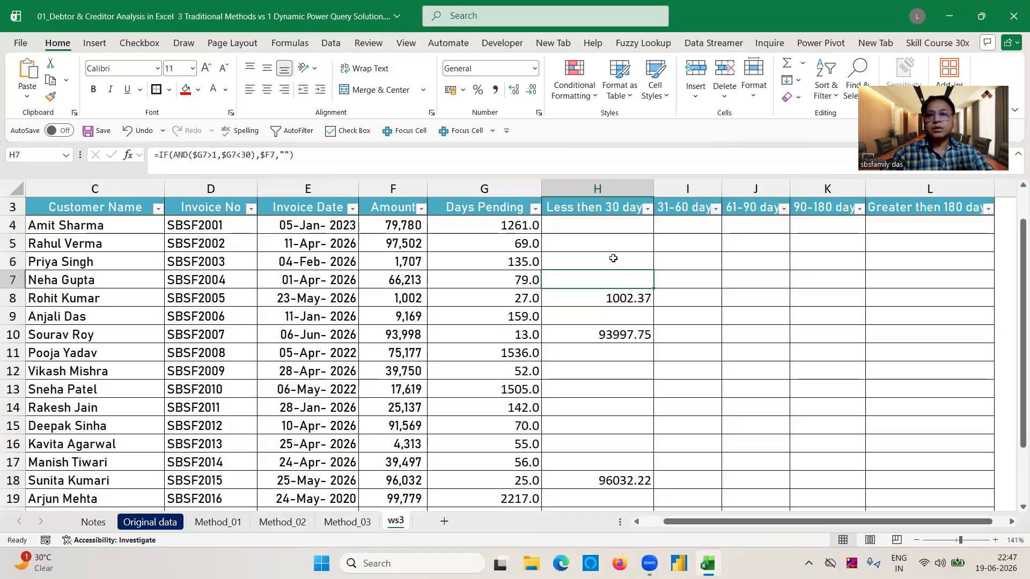
pyautogui.press('Left')
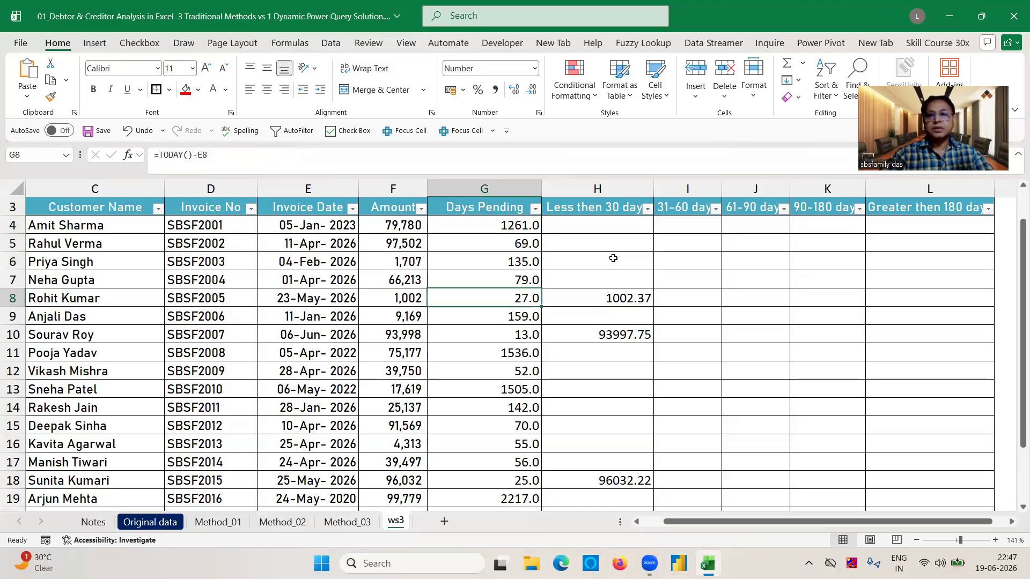
pyautogui.press('Right')
pyautogui.press('Right')
pyautogui.press('Down')
pyautogui.press('Down')
pyautogui.press('Down')
pyautogui.press('Down')
pyautogui.press('Down')
pyautogui.press('Down')
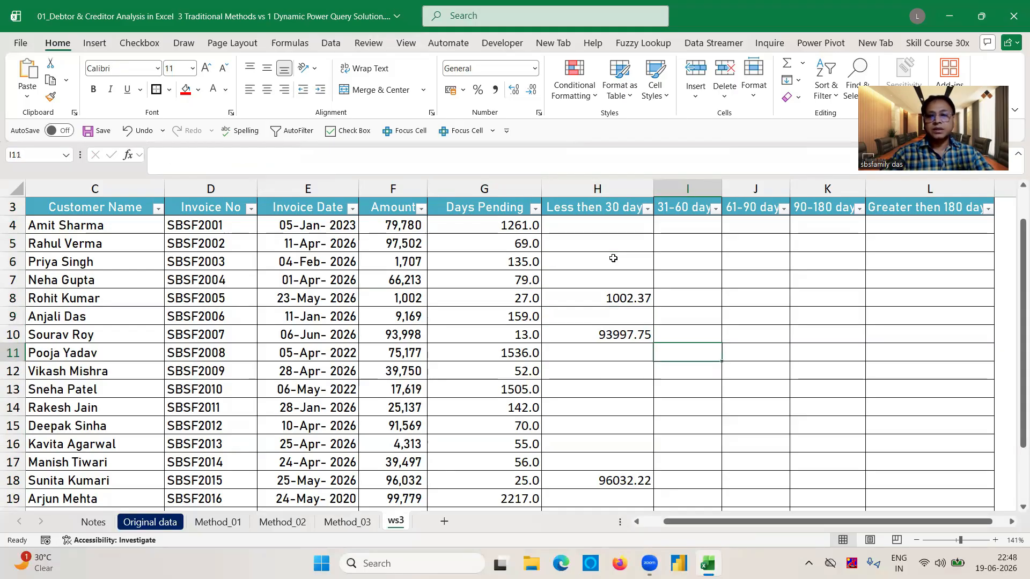
pyautogui.press('Down')
pyautogui.press('Down')
pyautogui.press('Down')
pyautogui.press('Down')
pyautogui.press('Down')
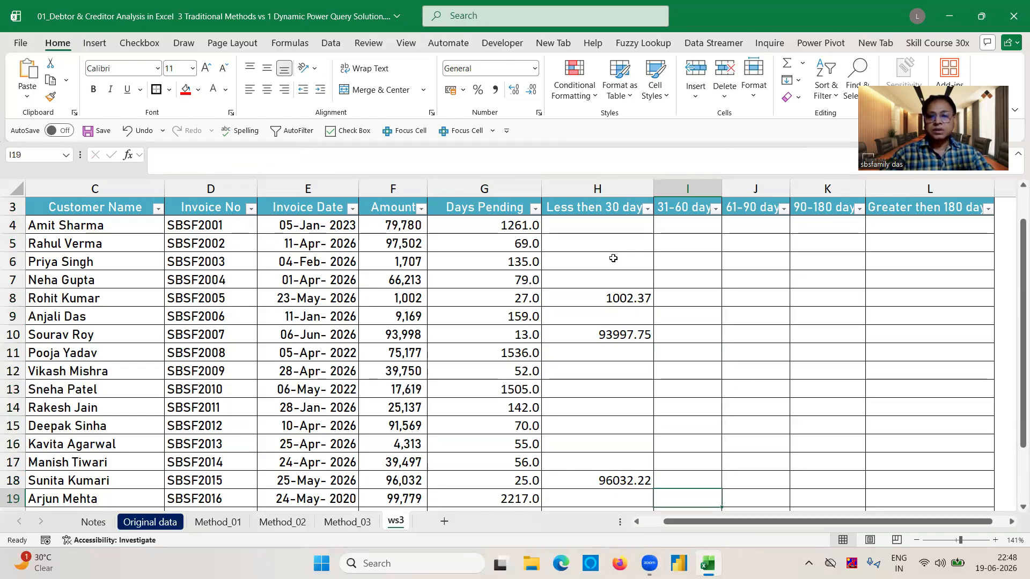
pyautogui.press('Up')
pyautogui.press('Left')
pyautogui.press('Up')
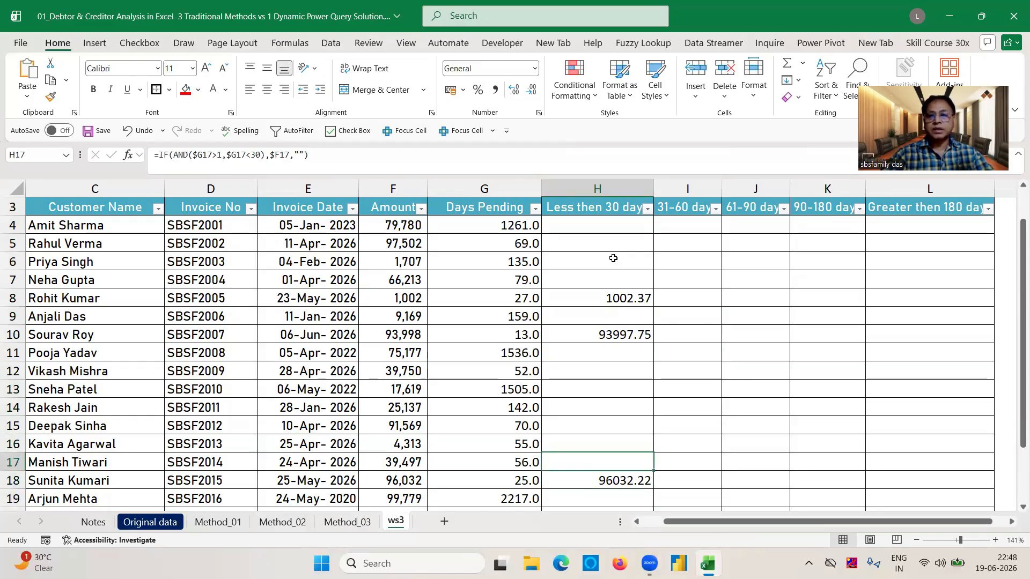
# - Copy the H4 formula across row 4 to the remaining aging bucket columns through L4
pyautogui.hotkey('ctrl', 'Up')
pyautogui.hotkey('ctrl', 'Up')
pyautogui.press('Down')
pyautogui.press('Down')
pyautogui.press('Down')
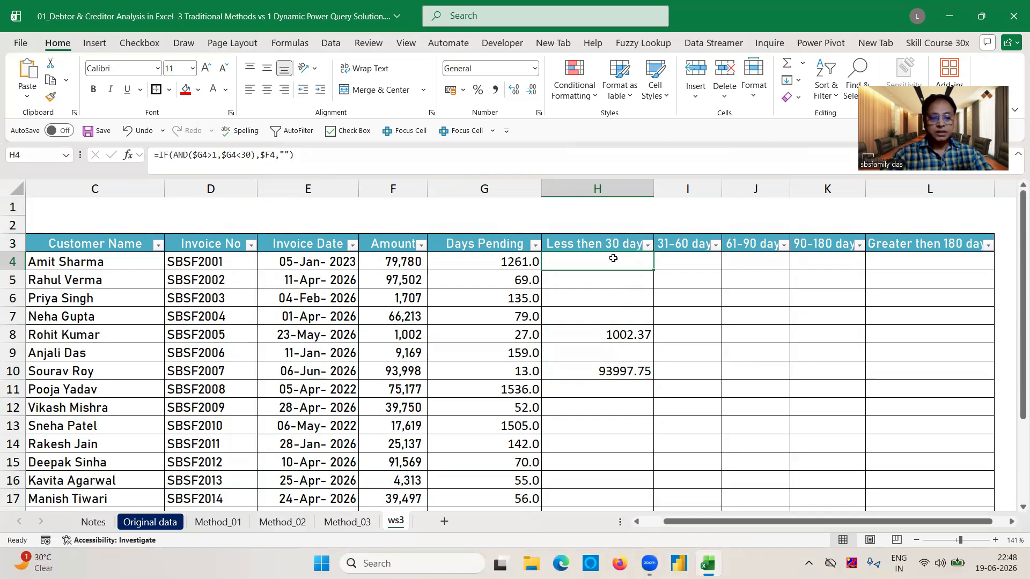
pyautogui.hotkey('shift', 'Right')
pyautogui.hotkey('shift', 'Right')
pyautogui.hotkey('shift', 'Right')
pyautogui.hotkey('shift', 'Right')
pyautogui.hotkey('shift', 'Right')
pyautogui.hotkey('shift', 'Left')
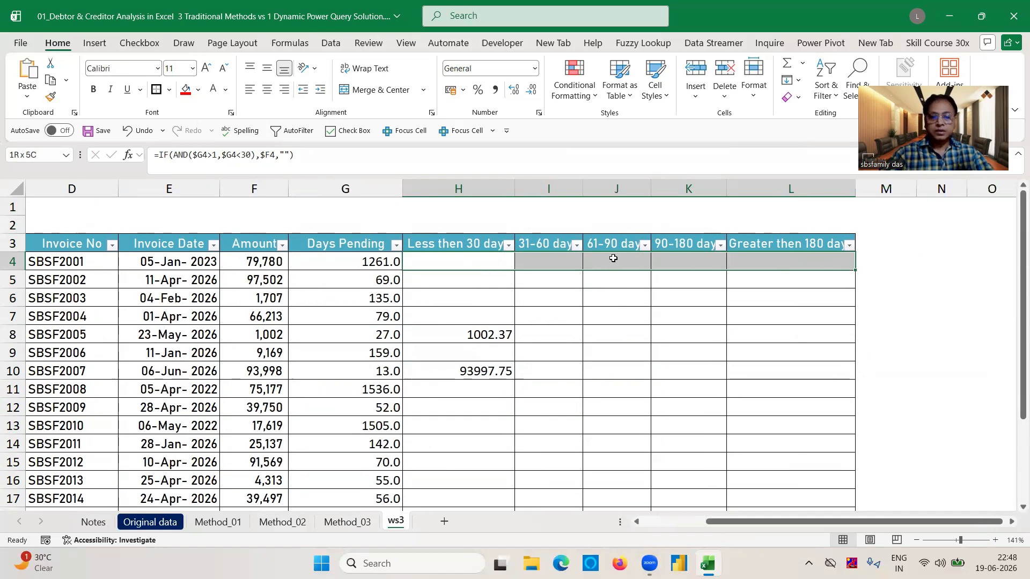
# - Review the copied row 4 formulas and the Days Pending and Amount cells they reference
pyautogui.click(550, 266)
pyautogui.press('Left')
pyautogui.press('Left')
pyautogui.press('Left')
pyautogui.press('Left')
pyautogui.press('Left')
pyautogui.press('Left')
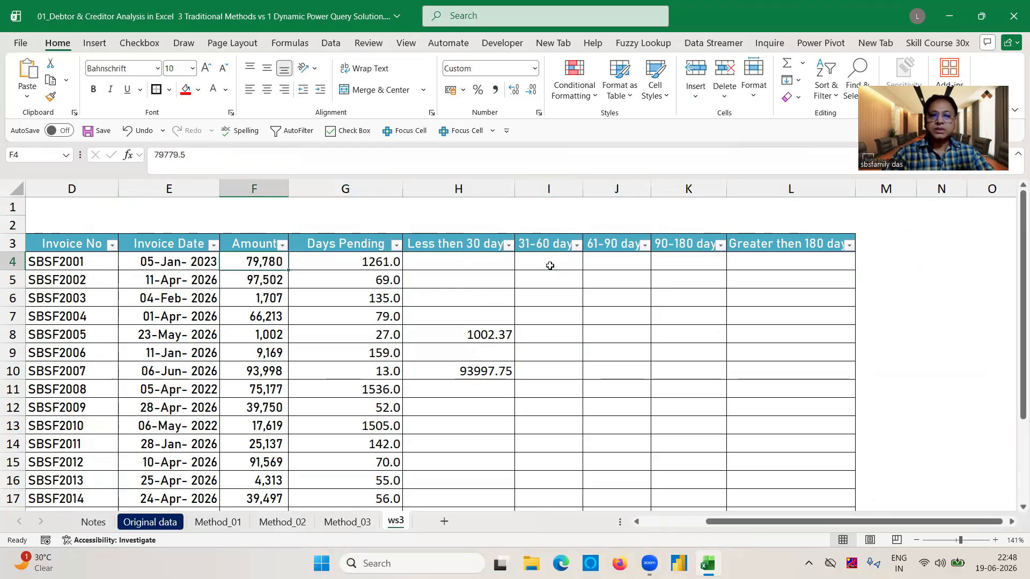
pyautogui.press('Right')
pyautogui.press('Right')
pyautogui.press('Right')
pyautogui.press('Right')
pyautogui.press('Right')
pyautogui.press('Right')
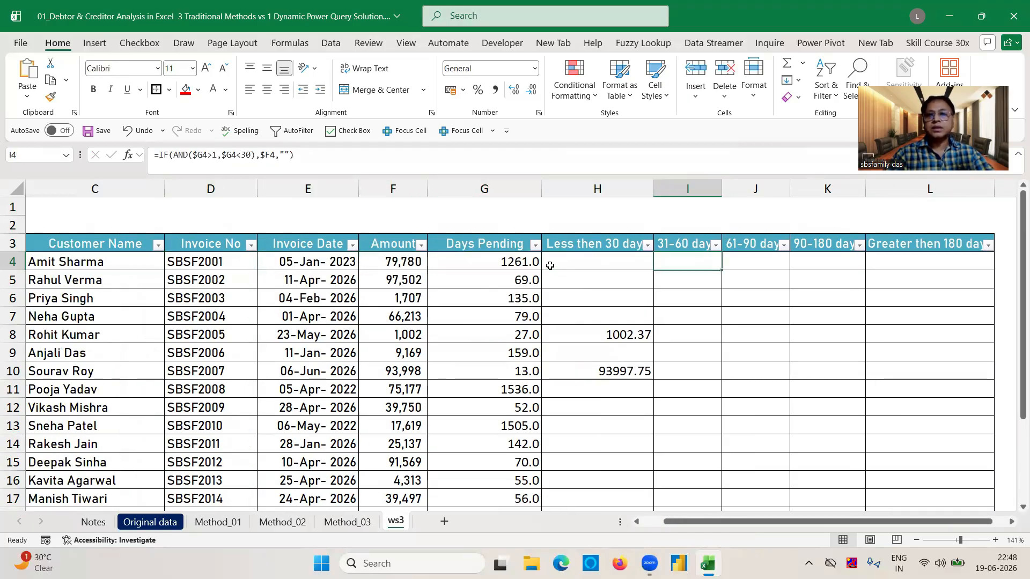
pyautogui.press('Left')
pyautogui.press('Right')
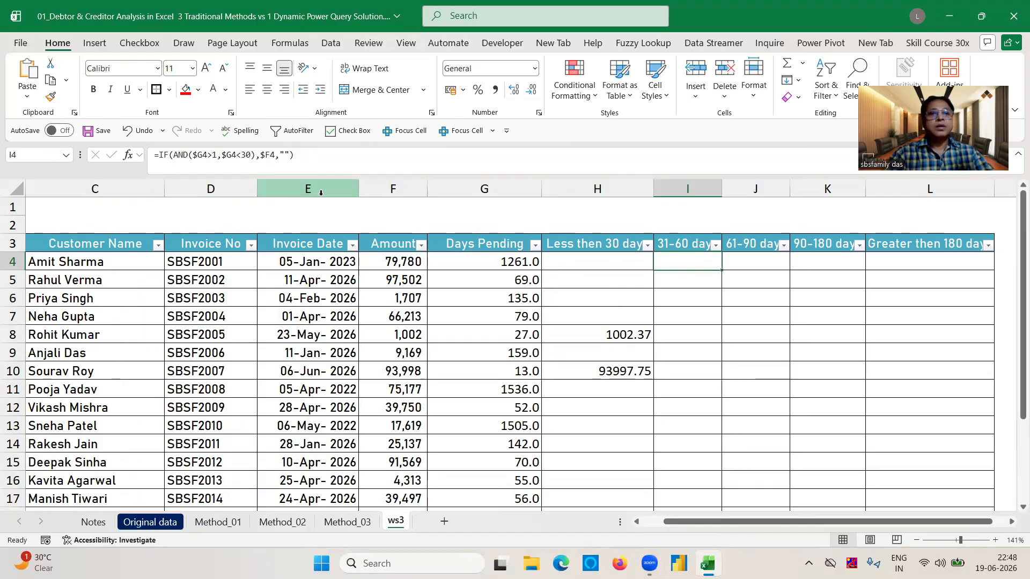
# - Change I4 to =IF(AND($G4>31,$G4<60),$F4,"") and fill it down the 31-60 days column to row 22
pyautogui.click(216, 157)
pyautogui.write('31')
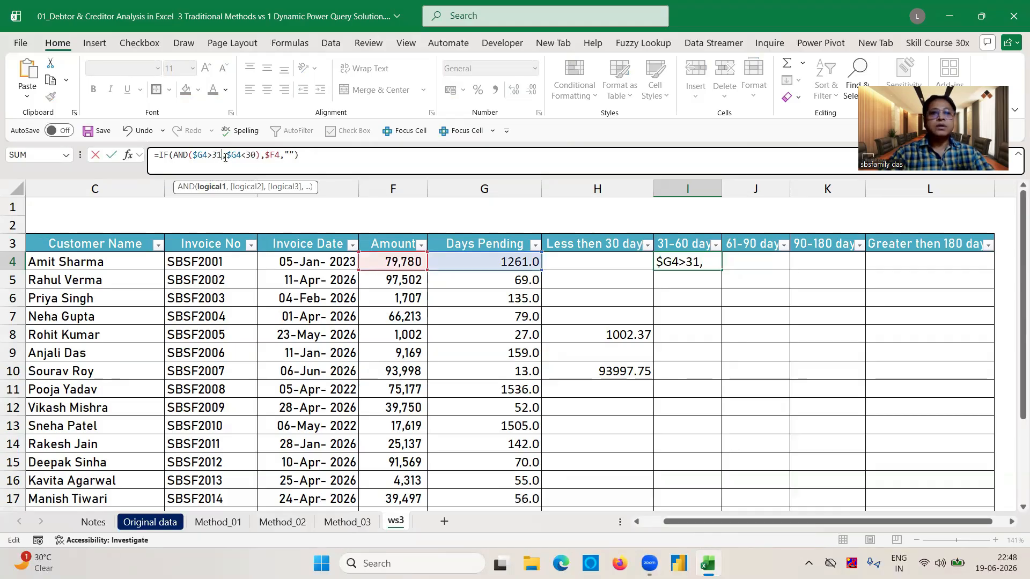
pyautogui.click(250, 156)
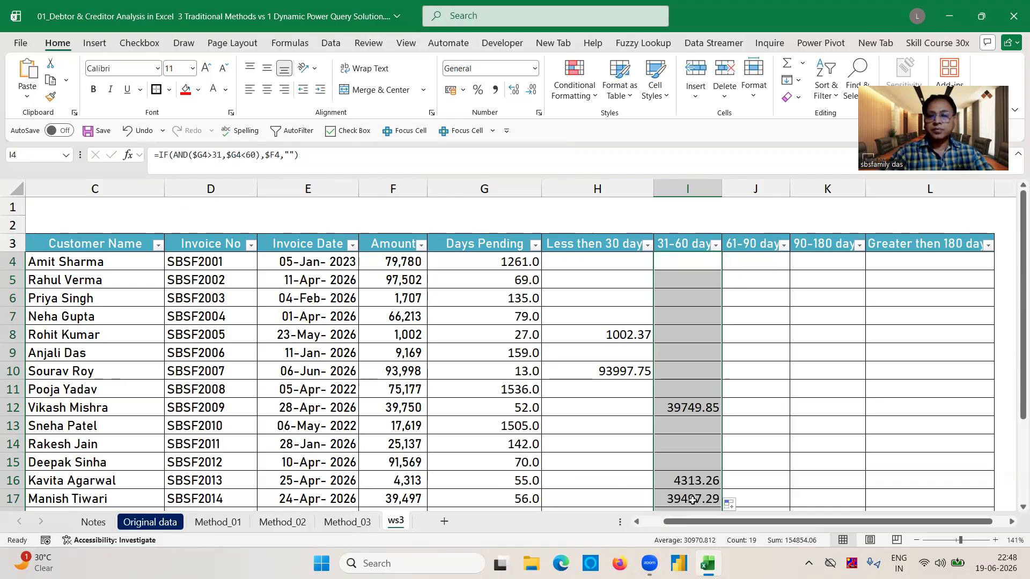
# - Inspect the filled 31-60 days column down to row 22 and back up
pyautogui.click(693, 500)
pyautogui.press('Down')
pyautogui.press('Down')
pyautogui.press('Down')
pyautogui.press('Down')
pyautogui.press('Down')
pyautogui.press('Down')
pyautogui.press('Down')
pyautogui.press('Down')
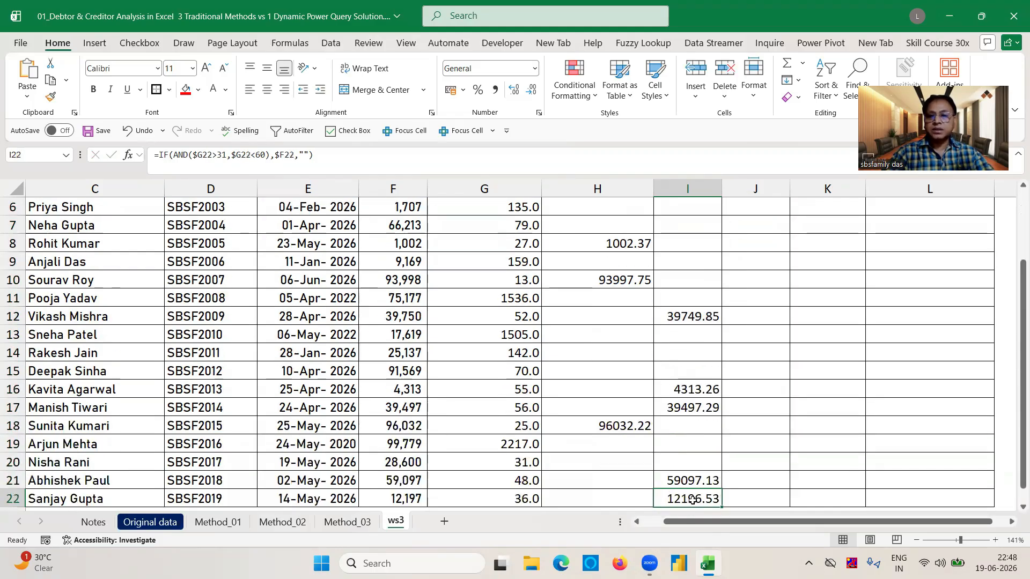
pyautogui.press('Up')
pyautogui.press('Up')
pyautogui.press('Up')
pyautogui.press('Up')
pyautogui.press('Up')
pyautogui.press('Up')
pyautogui.press('Up')
pyautogui.press('Up')
pyautogui.press('Up')
pyautogui.press('Up')
pyautogui.press('Up')
pyautogui.press('Up')
pyautogui.press('Up')
pyautogui.press('Up')
pyautogui.press('Up')
pyautogui.press('Up')
pyautogui.press('Up')
pyautogui.press('Up')
pyautogui.press('Up')
pyautogui.press('Up')
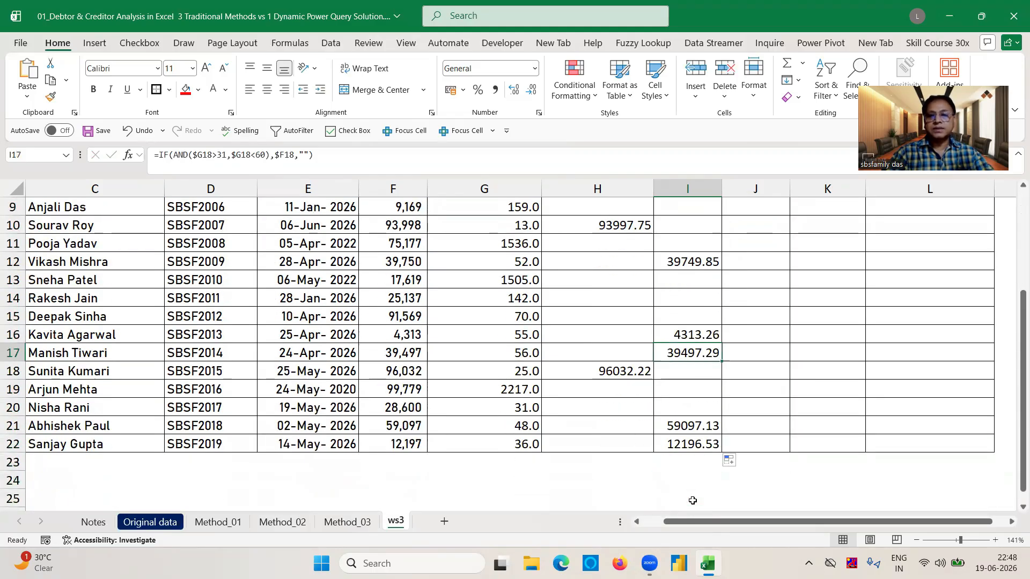
# - Change the 61-90 days formula in J4 to =IF(AND($G4>61,$G4<90),$F4,"")
pyautogui.click(754, 261)
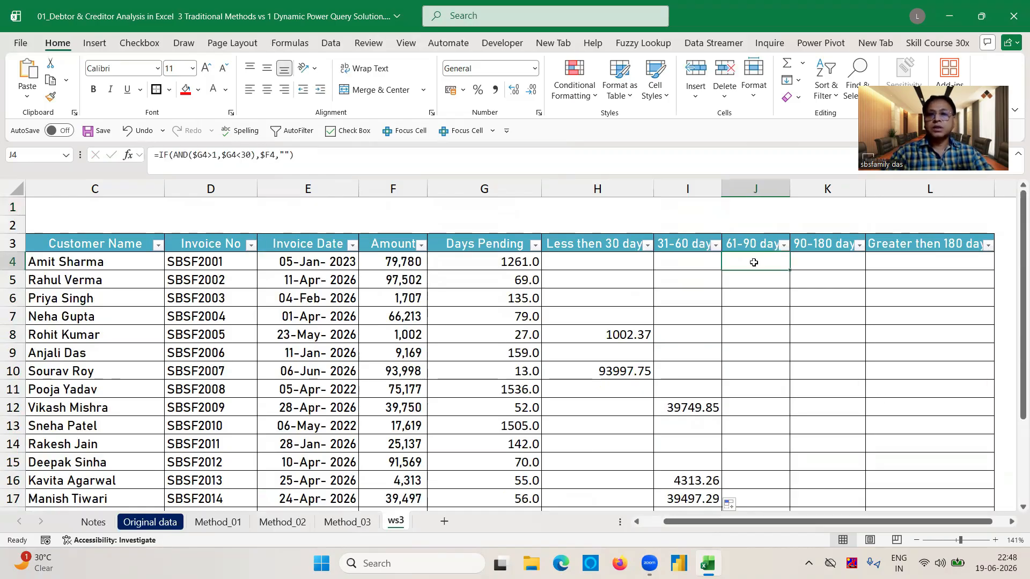
pyautogui.click(218, 158)
pyautogui.press('BackSpace')
pyautogui.write('61')
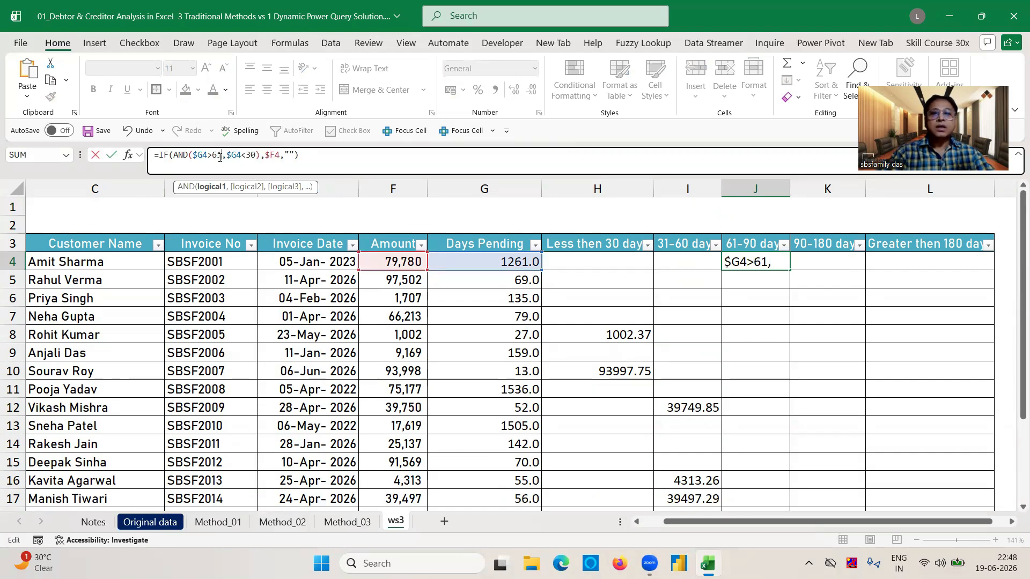
pyautogui.click(251, 157)
pyautogui.press('BackSpace')
pyautogui.write('9')
pyautogui.press('Return')
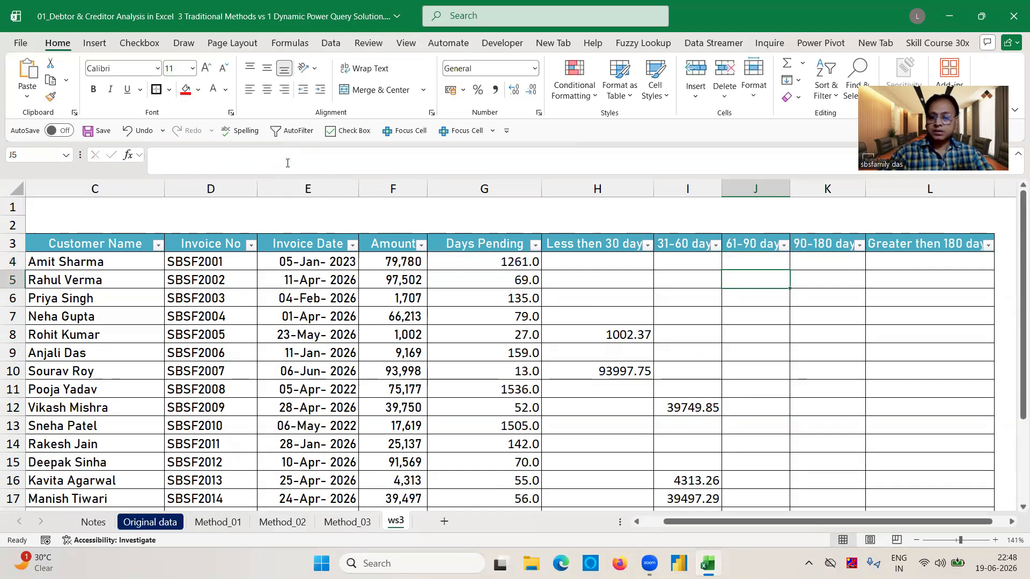
# - Fill the J4 formula down the 61-90 days column to row 22
pyautogui.press('Up')
pyautogui.hotkey('shift', 'Down')
pyautogui.hotkey('shift', 'Down')
pyautogui.hotkey('shift', 'Down')
pyautogui.hotkey('shift', 'Down')
pyautogui.hotkey('shift', 'Down')
pyautogui.hotkey('shift', 'Down')
pyautogui.hotkey('shift', 'Down')
pyautogui.hotkey('shift', 'Down')
pyautogui.hotkey('shift', 'Down')
pyautogui.hotkey('shift', 'Down')
pyautogui.hotkey('shift', 'Down')
pyautogui.hotkey('shift', 'Down')
pyautogui.hotkey('shift', 'Down')
pyautogui.hotkey('shift', 'Down')
pyautogui.hotkey('shift', 'Down')
pyautogui.hotkey('shift', 'Down')
pyautogui.hotkey('shift', 'Down')
pyautogui.hotkey('shift', 'Down')
pyautogui.hotkey('shift', 'Down')
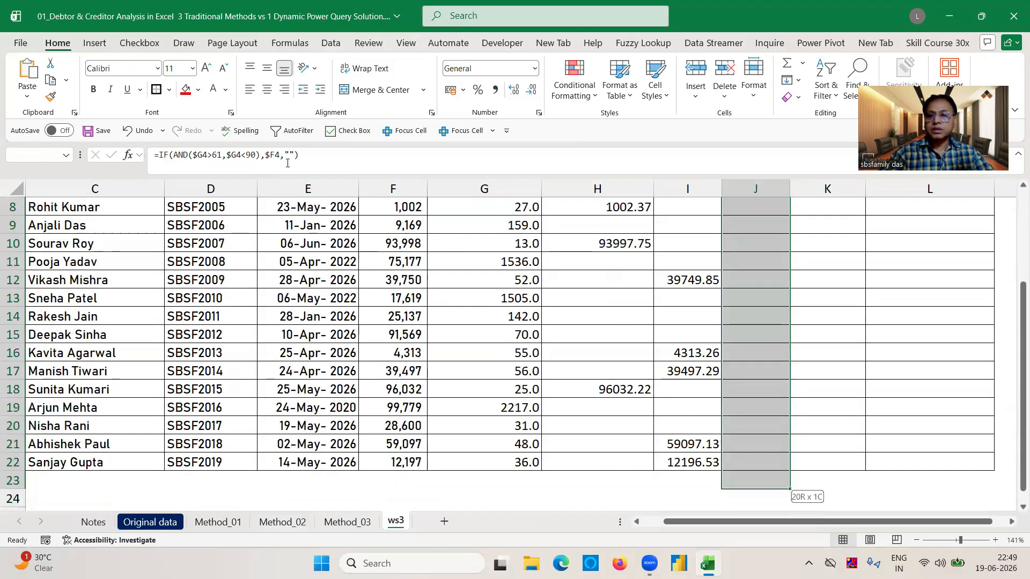
pyautogui.hotkey('shift', 'Up')
pyautogui.hotkey('shift', 'Up')
pyautogui.hotkey('shift', 'Down')
pyautogui.hotkey('ctrl', 'd')
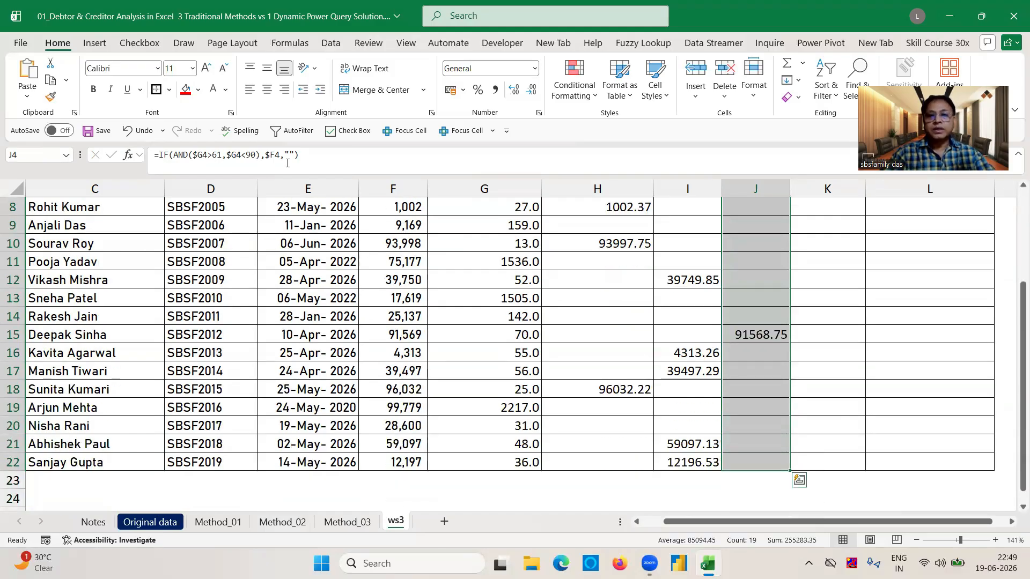
pyautogui.press('Up')
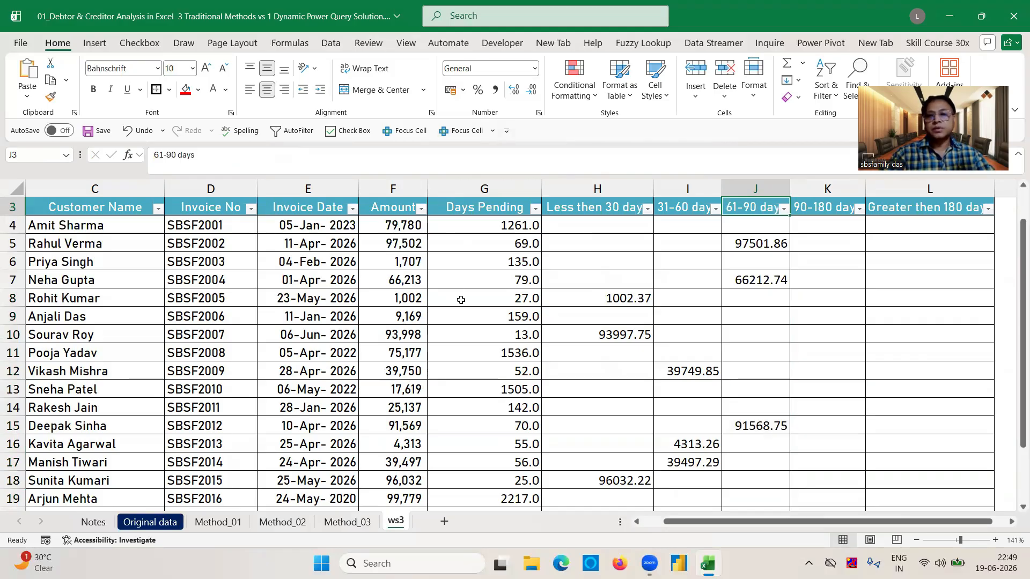
# - Change K4 to =IF(AND($G4>90,$G4<180),$F4,"") and fill it down the 90-180 days column to row 22
pyautogui.click(820, 221)
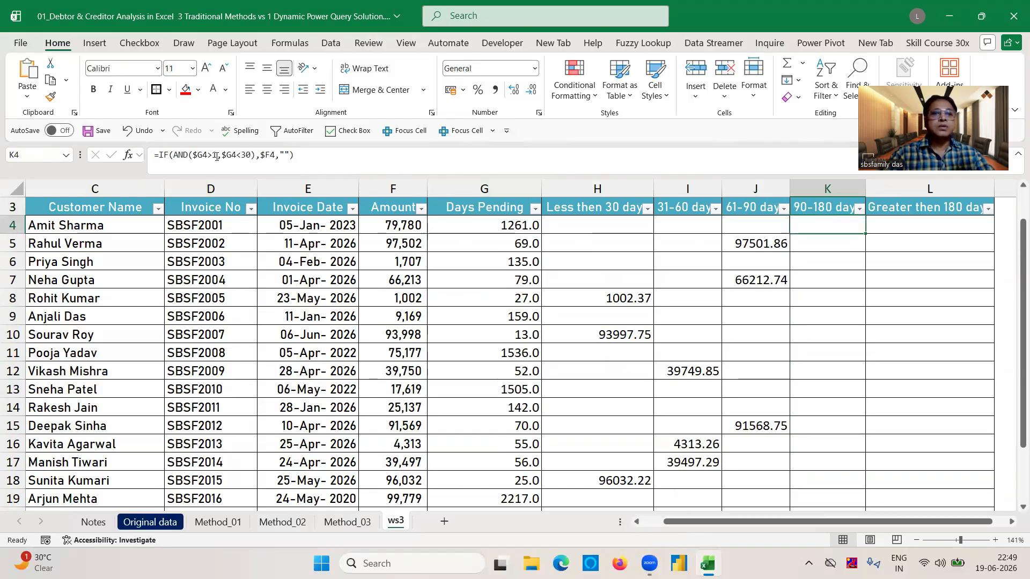
pyautogui.click(216, 156)
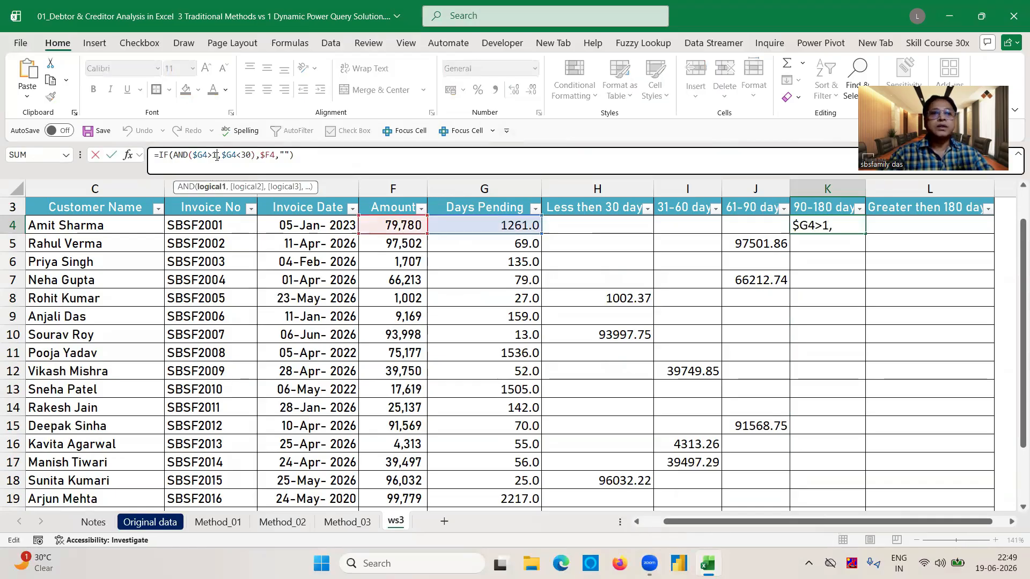
pyautogui.write('9')
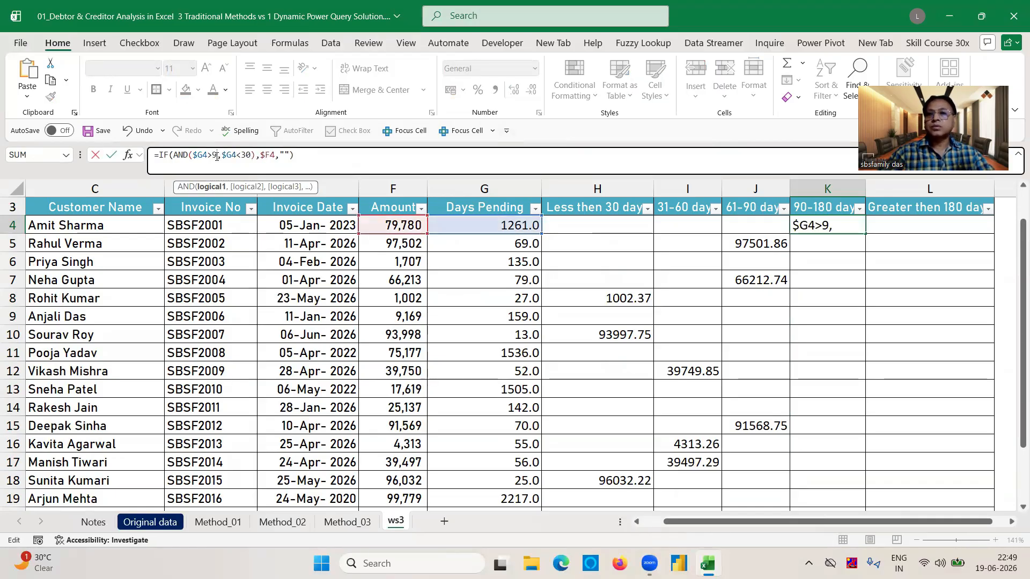
pyautogui.write('0')
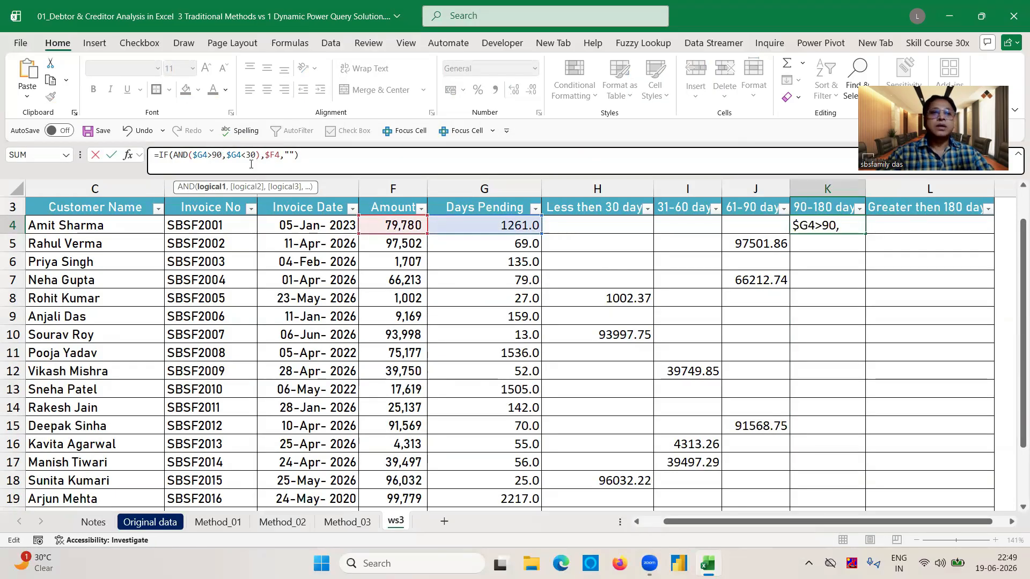
pyautogui.doubleClick(250, 157)
pyautogui.write('180')
pyautogui.press('Return')
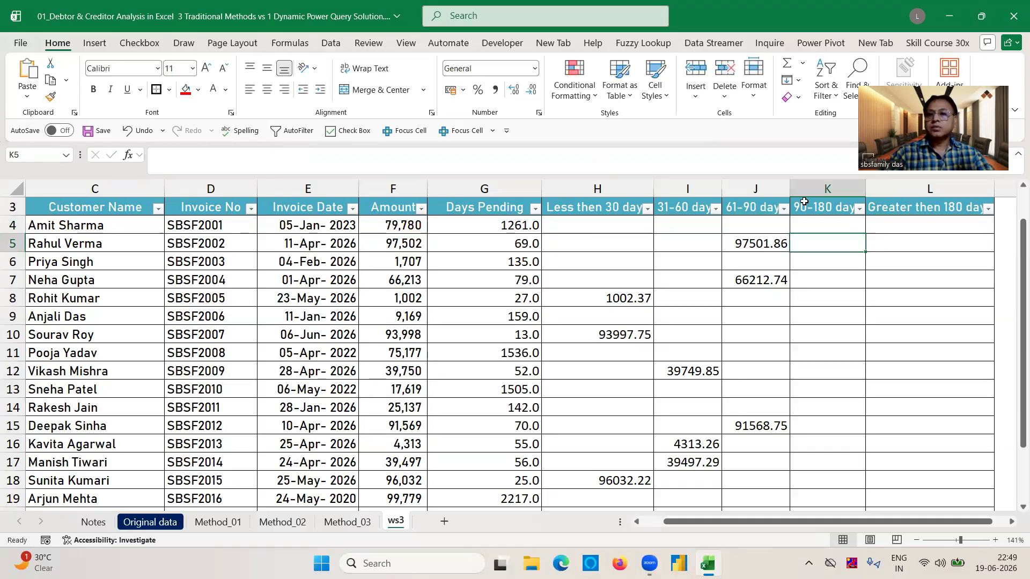
pyautogui.click(823, 223)
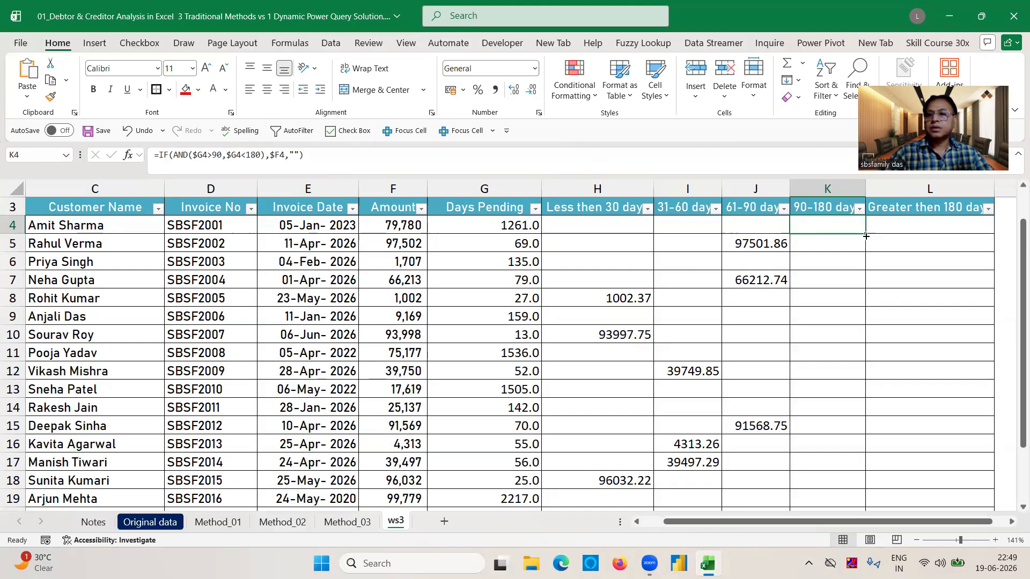
pyautogui.doubleClick(866, 236)
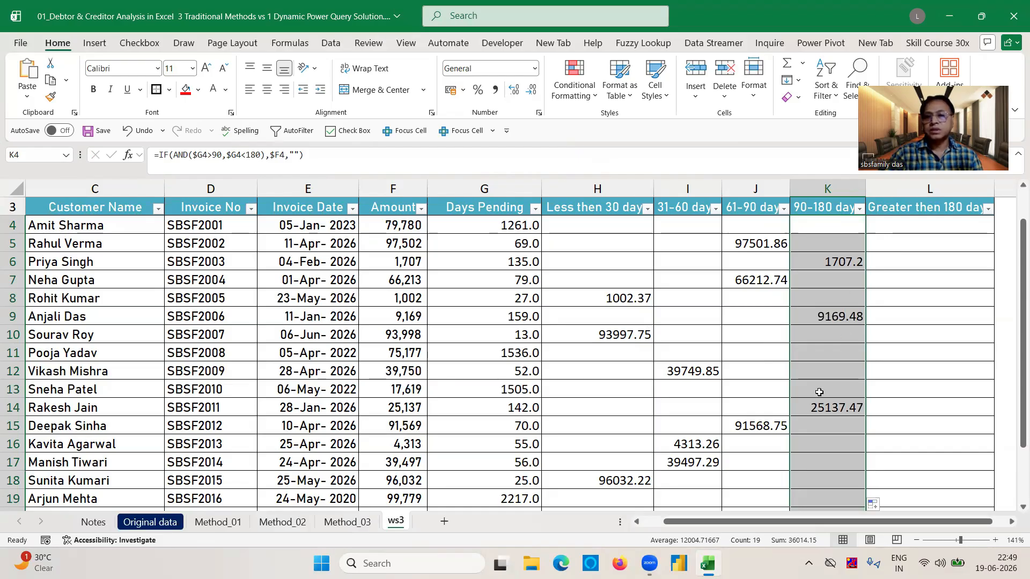
# - Change L4 to =IF(AND($G4>180),$F4,"") and fill it down the Greater then 180 days column to row 22
pyautogui.click(899, 220)
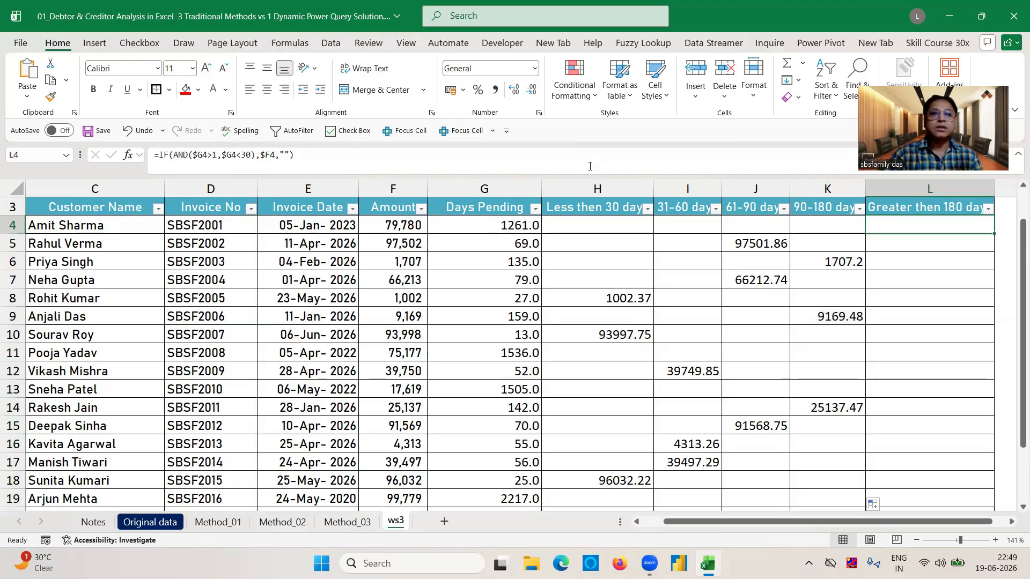
pyautogui.click(215, 156)
pyautogui.write('80')
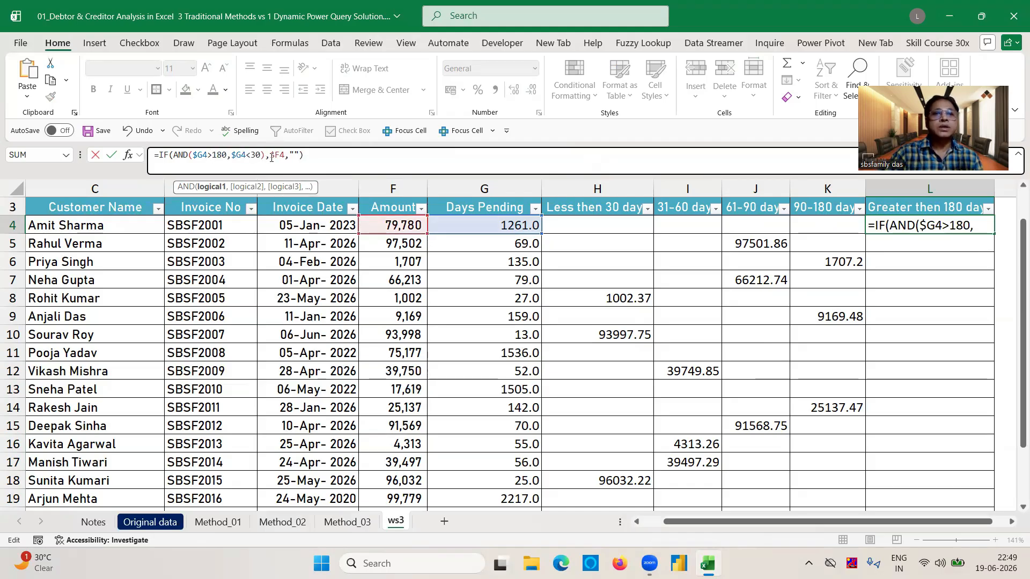
pyautogui.press('BackSpace')
pyautogui.press('BackSpace')
pyautogui.press('BackSpace')
pyautogui.press('BackSpace')
pyautogui.press('BackSpace')
pyautogui.press('BackSpace')
pyautogui.press('BackSpace')
pyautogui.press('BackSpace')
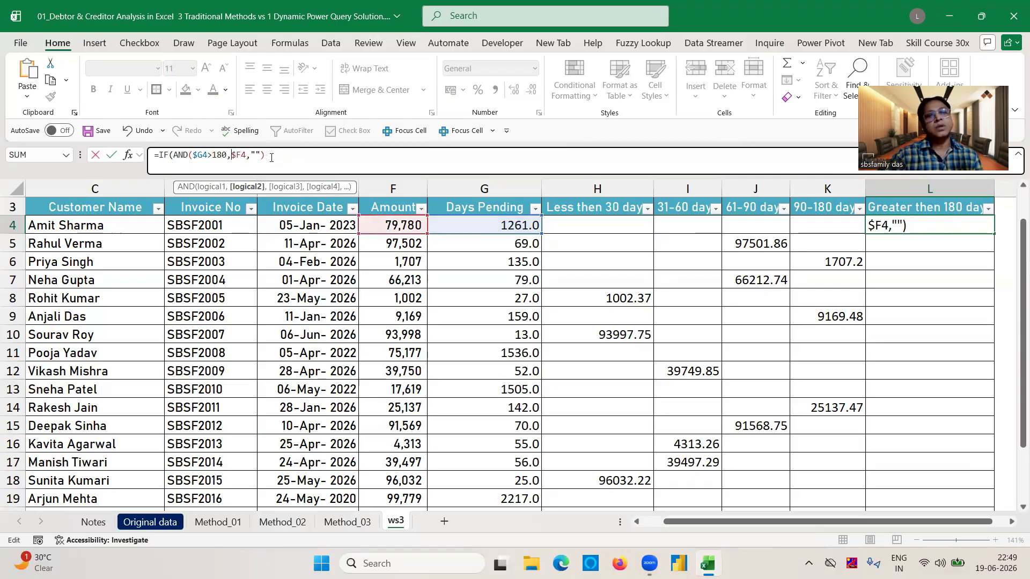
pyautogui.press('BackSpace')
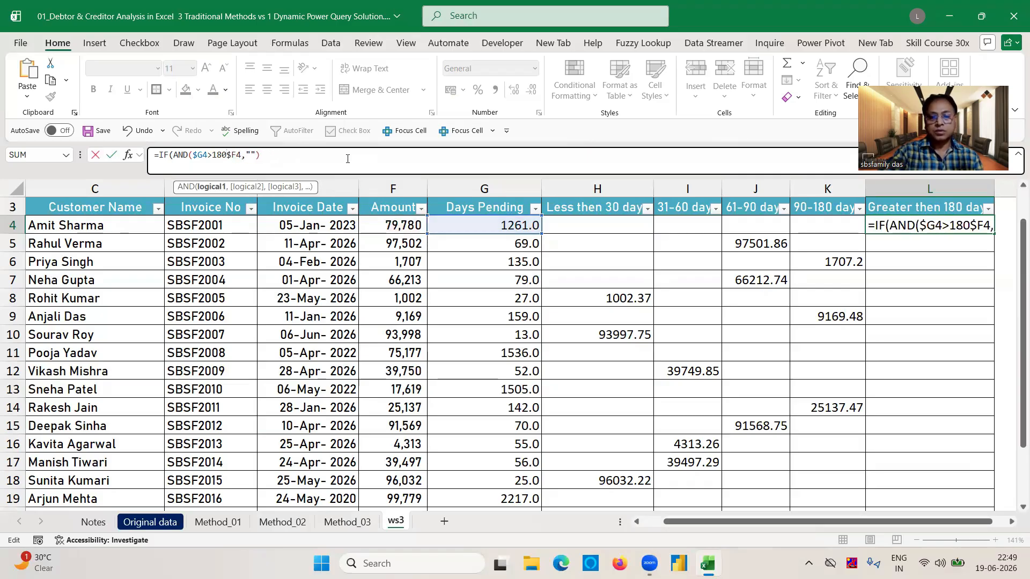
pyautogui.write('),')
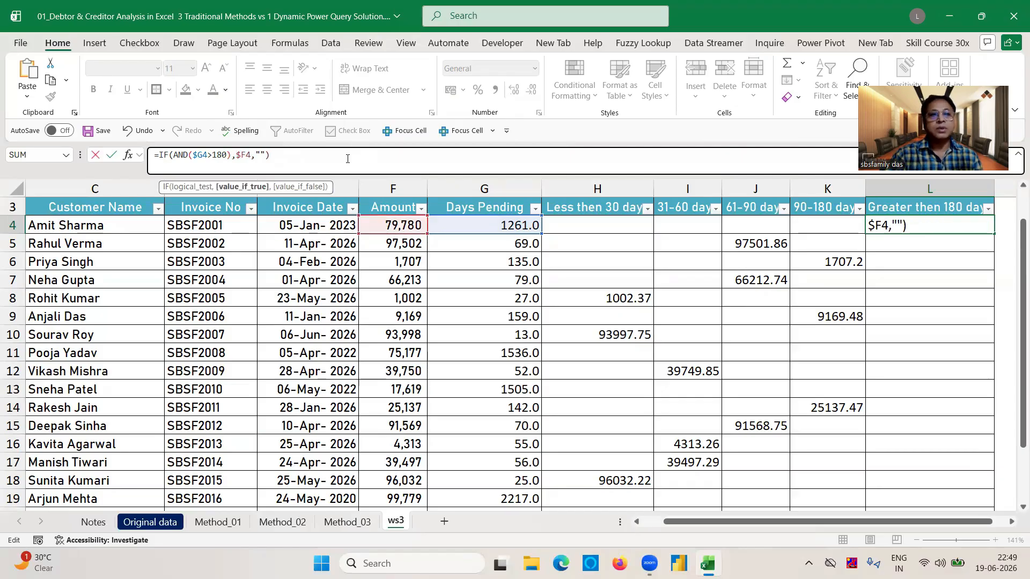
pyautogui.press('Return')
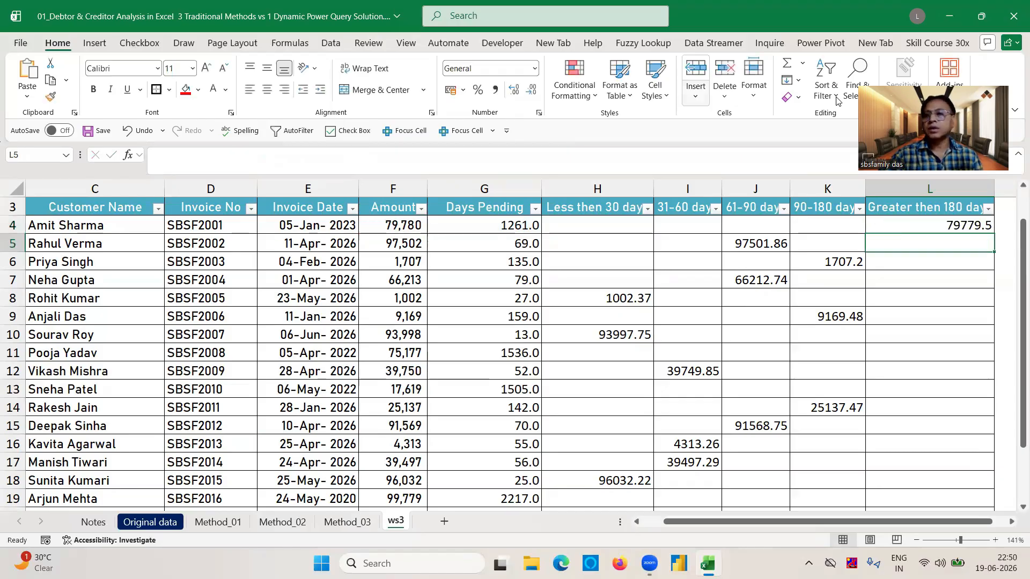
pyautogui.click(966, 223)
pyautogui.doubleClick(990, 240)
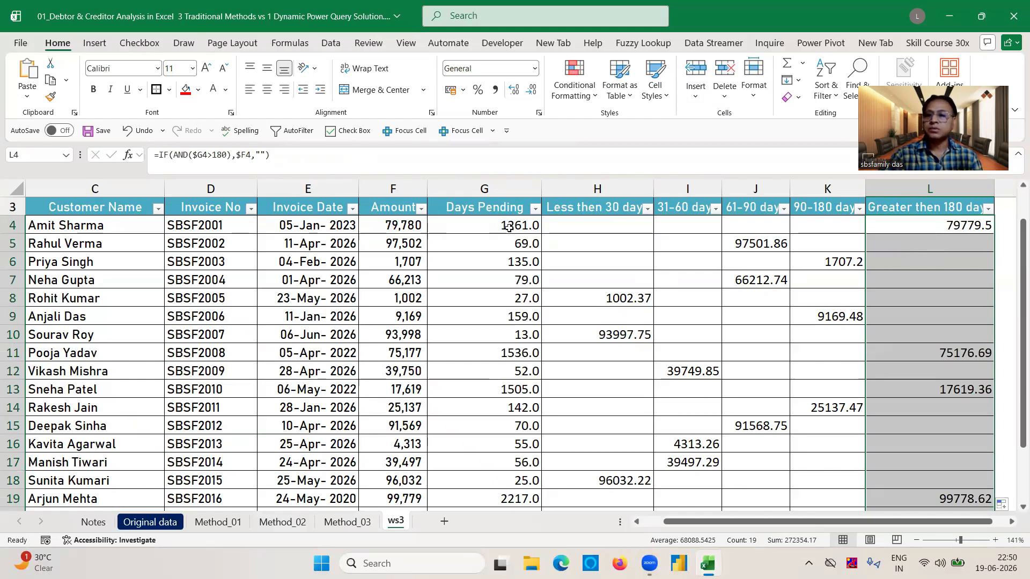
# - Check the Days Pending values against the filled aging buckets down to row 22, and return to cell A1
pyautogui.click(519, 348)
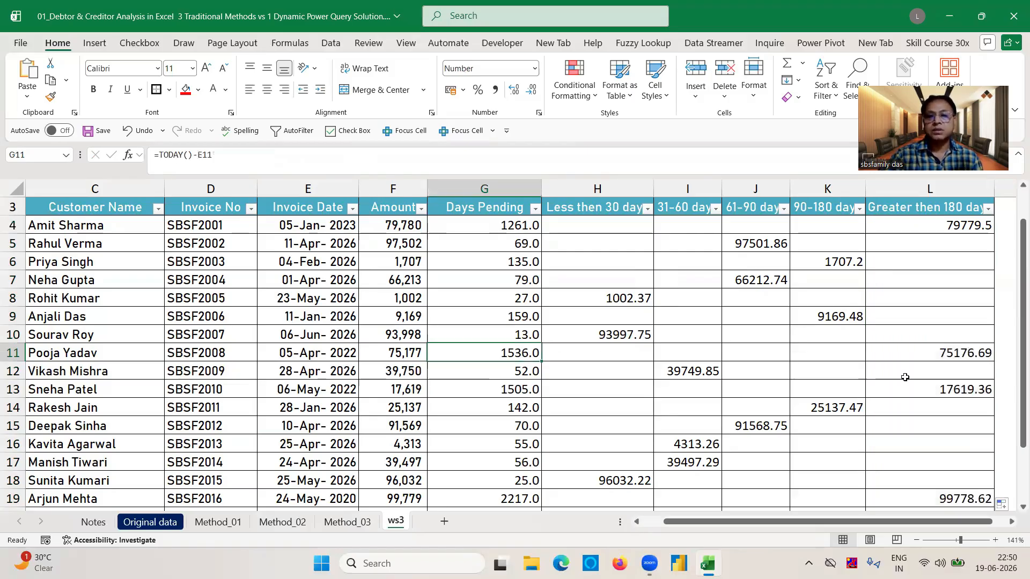
pyautogui.press('Down')
pyautogui.press('Down')
pyautogui.press('Down')
pyautogui.press('Down')
pyautogui.press('Down')
pyautogui.press('Down')
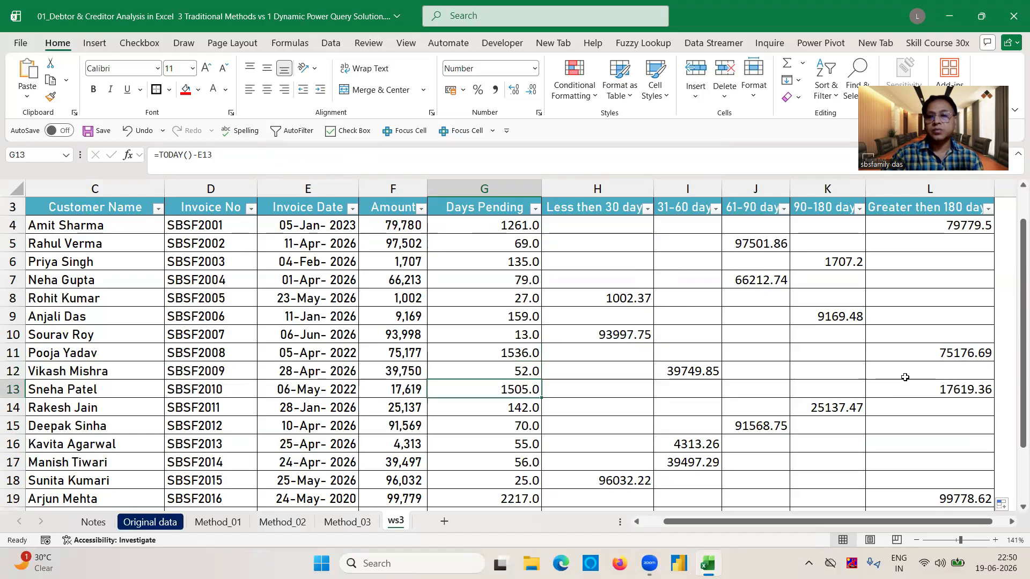
pyautogui.press('Down')
pyautogui.press('Down')
pyautogui.press('Down')
pyautogui.press('Down')
pyautogui.press('Down')
pyautogui.press('Down')
pyautogui.press('Down')
pyautogui.press('Down')
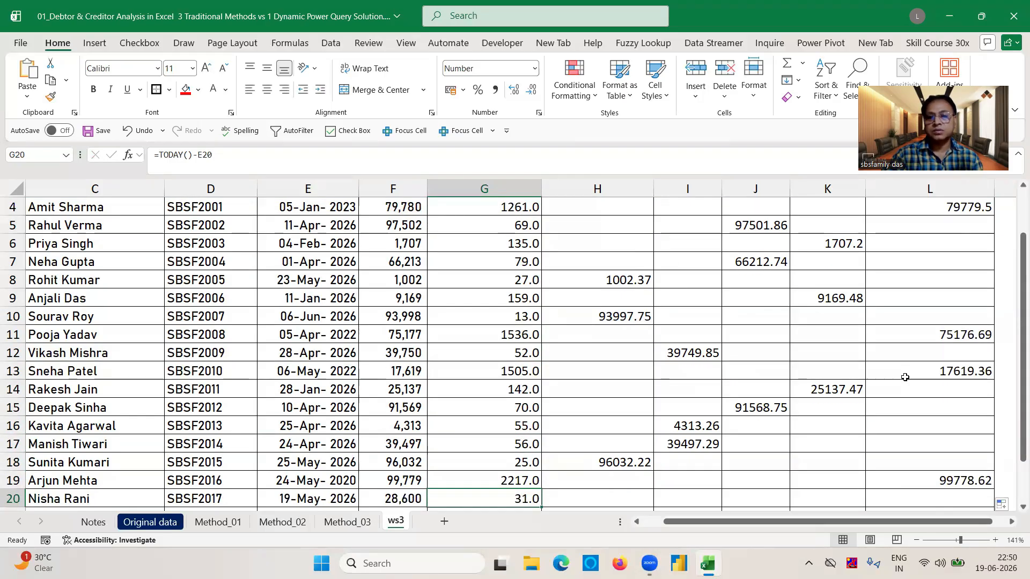
pyautogui.press('Up')
pyautogui.press('Up')
pyautogui.press('Up')
pyautogui.press('Up')
pyautogui.press('Up')
pyautogui.press('Up')
pyautogui.press('Up')
pyautogui.press('Up')
pyautogui.press('Up')
pyautogui.press('Up')
pyautogui.press('Up')
pyautogui.press('Up')
pyautogui.press('Up')
pyautogui.press('Up')
pyautogui.press('Up')
pyautogui.press('Up')
pyautogui.press('Up')
pyautogui.press('Up')
pyautogui.press('Up')
pyautogui.press('Up')
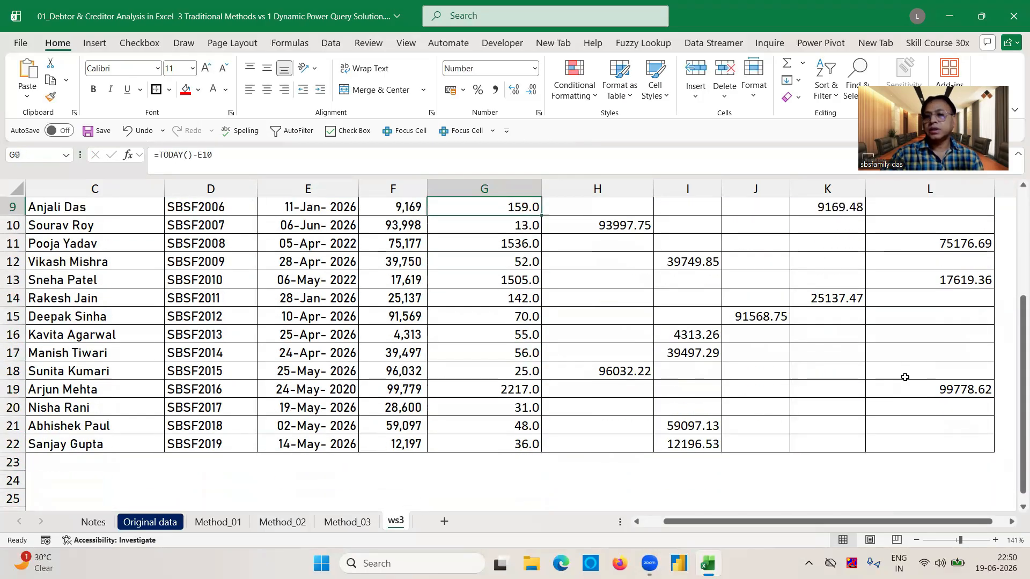
pyautogui.press('Right')
pyautogui.press('Right')
pyautogui.press('Right')
pyautogui.press('Right')
pyautogui.press('Right')
pyautogui.press('Right')
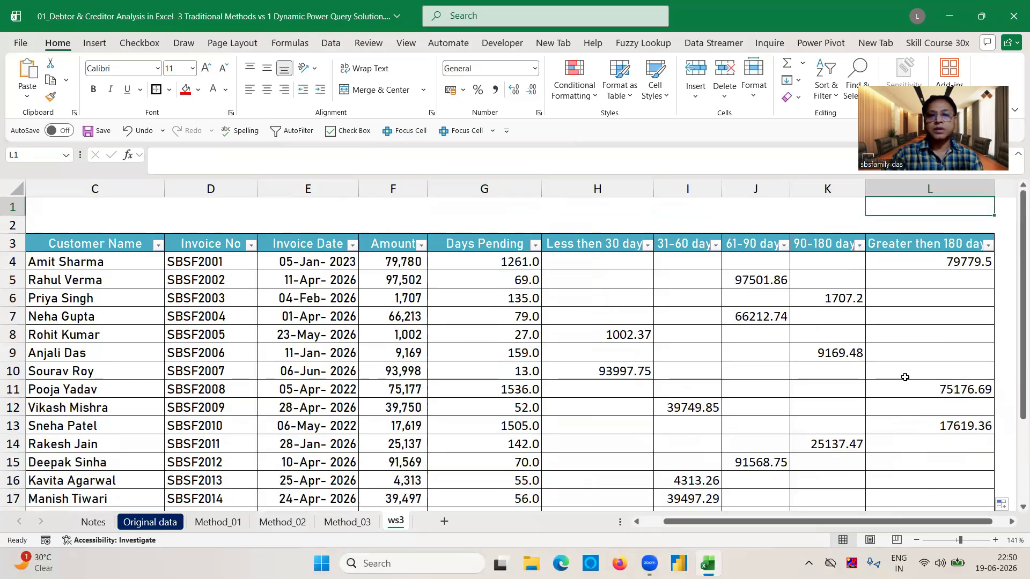
pyautogui.press('Left')
pyautogui.press('Left')
pyautogui.press('Left')
pyautogui.press('Left')
pyautogui.press('Left')
pyautogui.press('Left')
pyautogui.press('Left')
pyautogui.press('Left')
pyautogui.press('Left')
pyautogui.press('Left')
pyautogui.press('Left')
pyautogui.press('Left')
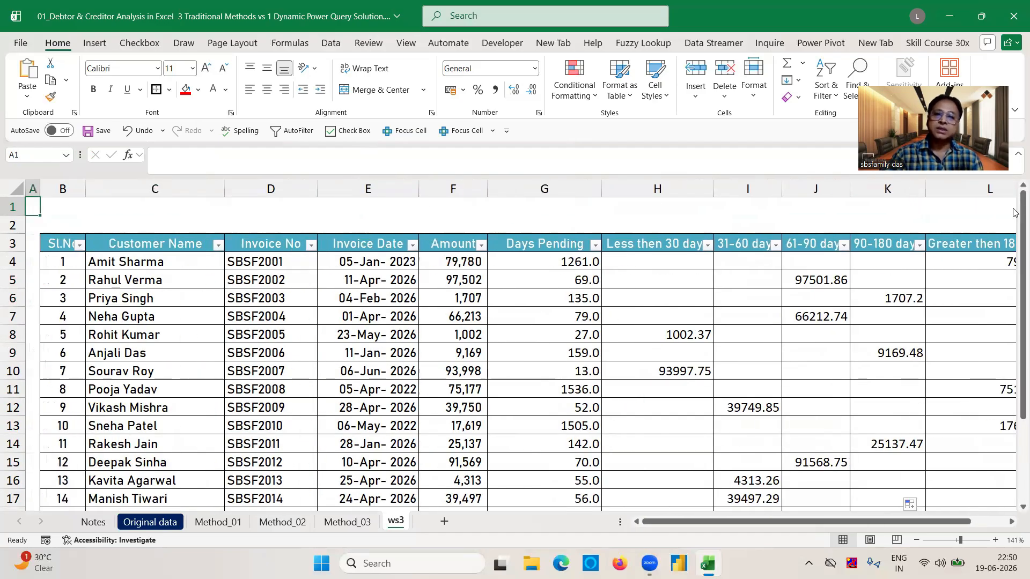
# - Create a formula-based conditional formatting rule for Days Pending cells G4:G22 with the condition =$G4>180
pyautogui.click(549, 263)
pyautogui.hotkey('ctrl', 'shift', 'Down')
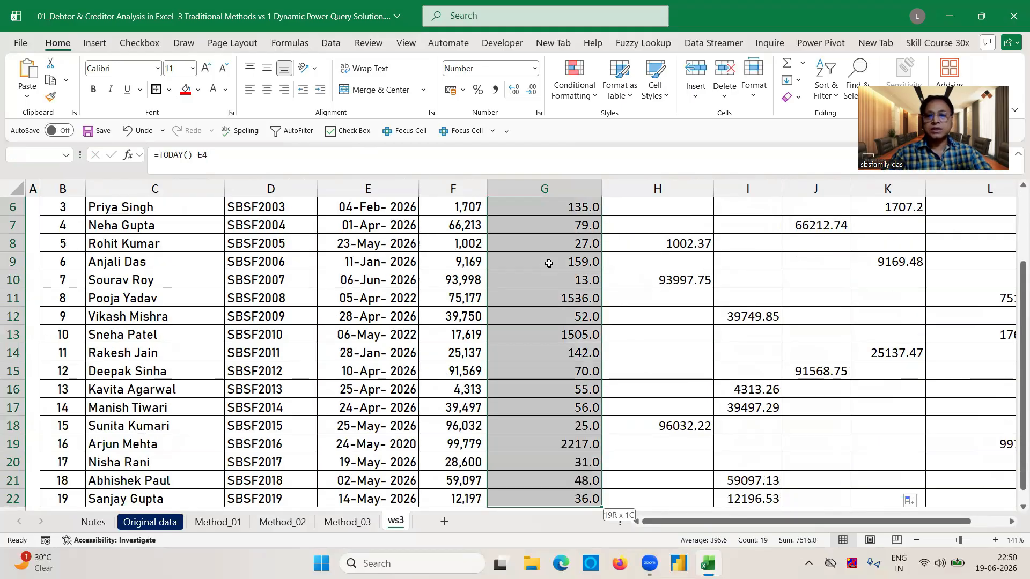
pyautogui.click(575, 88)
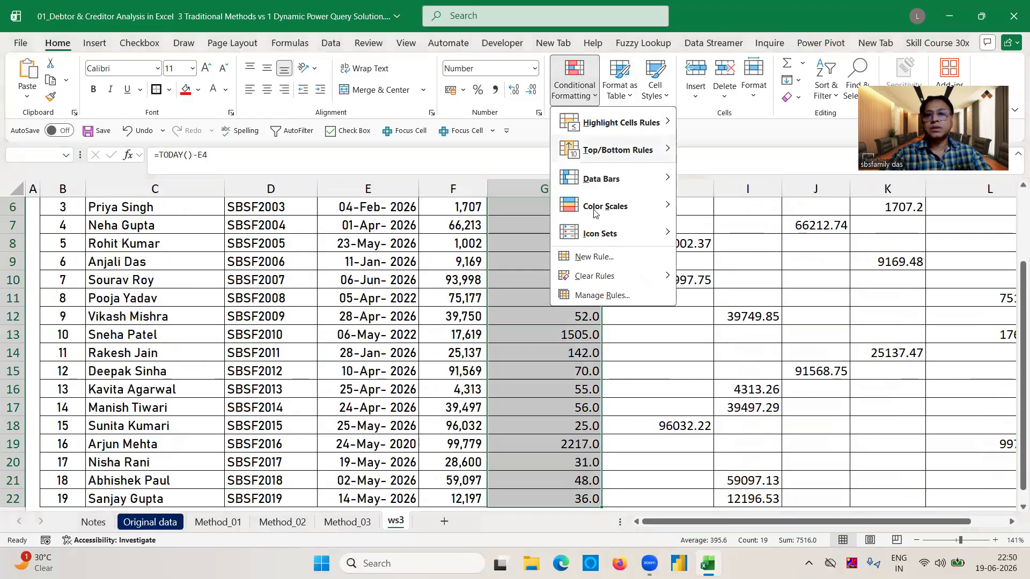
pyautogui.click(595, 258)
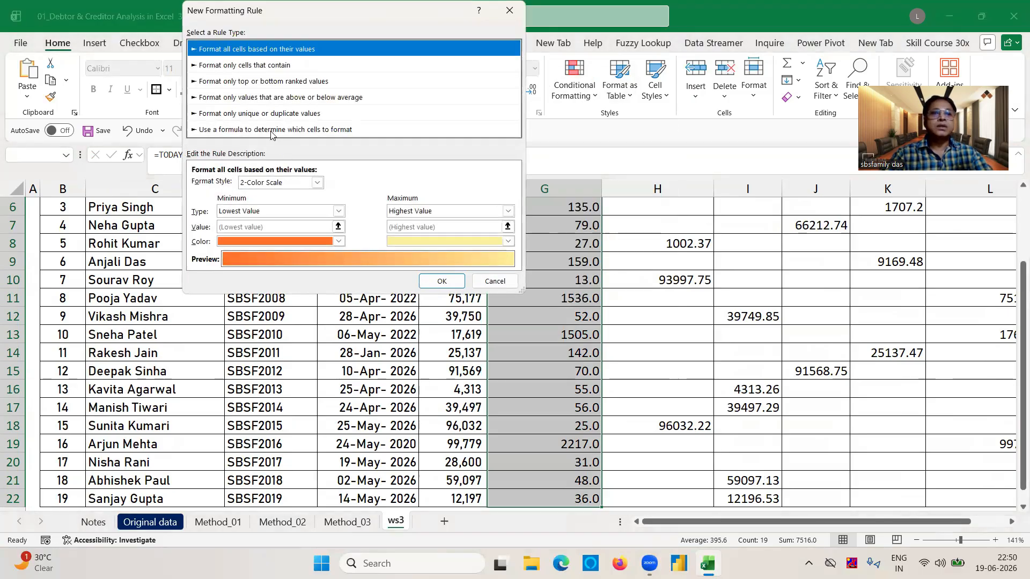
pyautogui.click(271, 130)
pyautogui.click(488, 184)
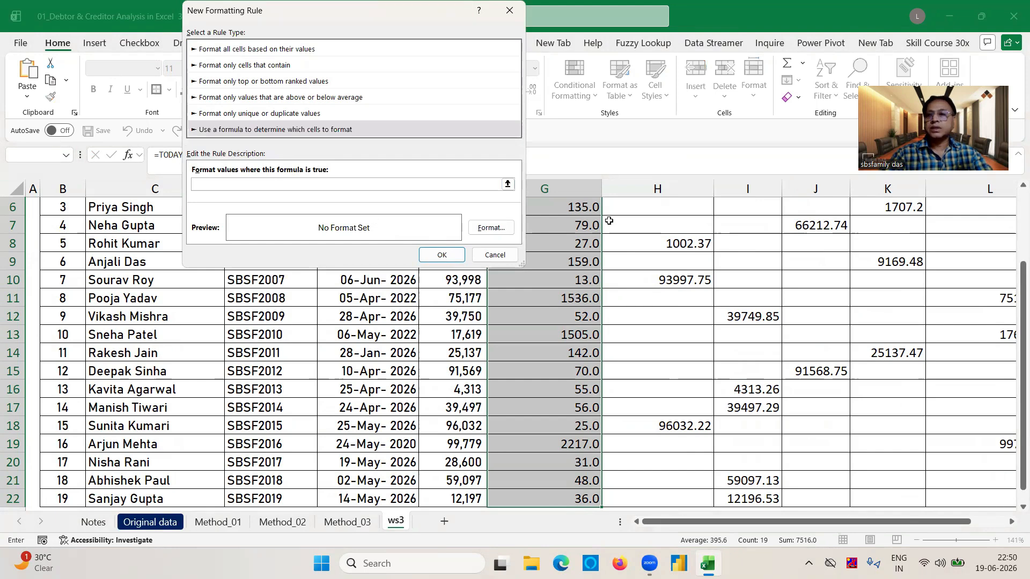
pyautogui.scroll(2, 609, 221)
pyautogui.click(574, 263)
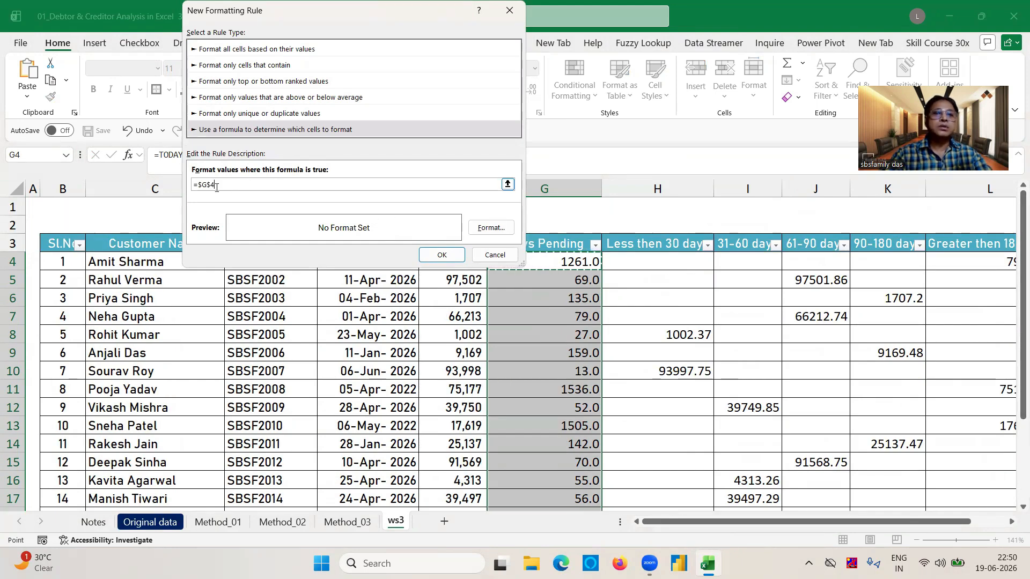
pyautogui.press('F4')
pyautogui.press('F4')
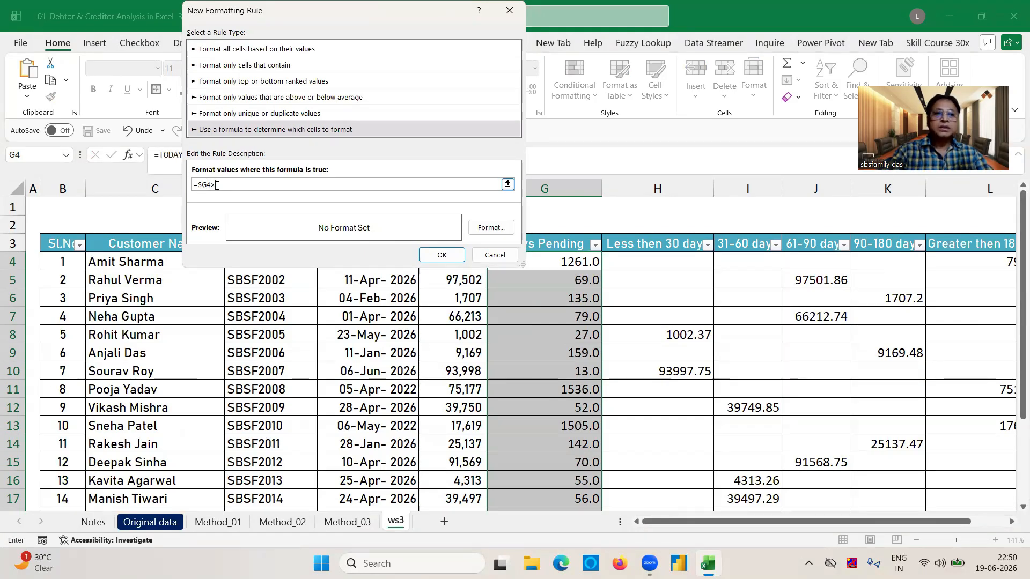
# - Give the Days Pending rule a red fill and apply it
pyautogui.click(491, 227)
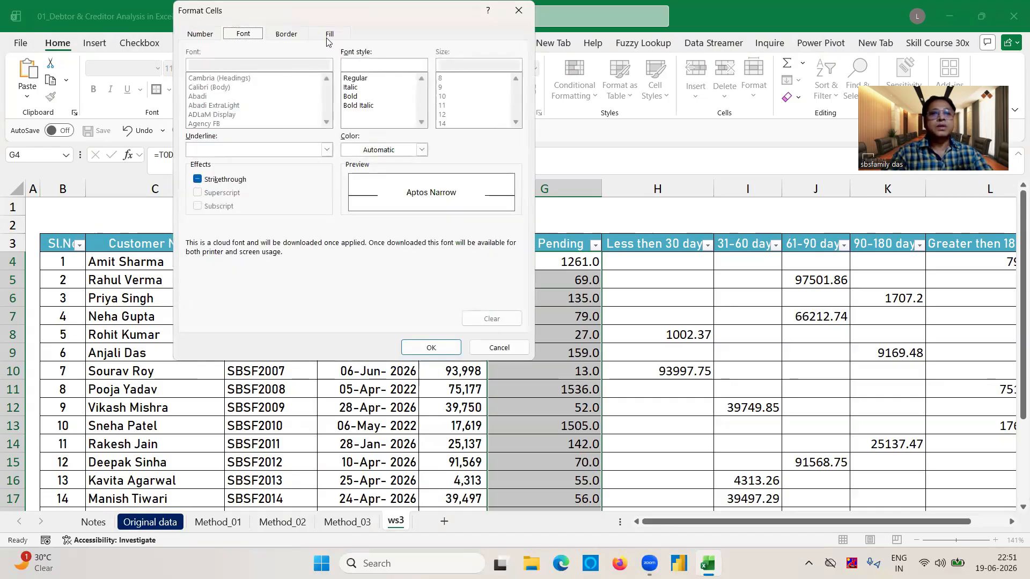
pyautogui.click(329, 33)
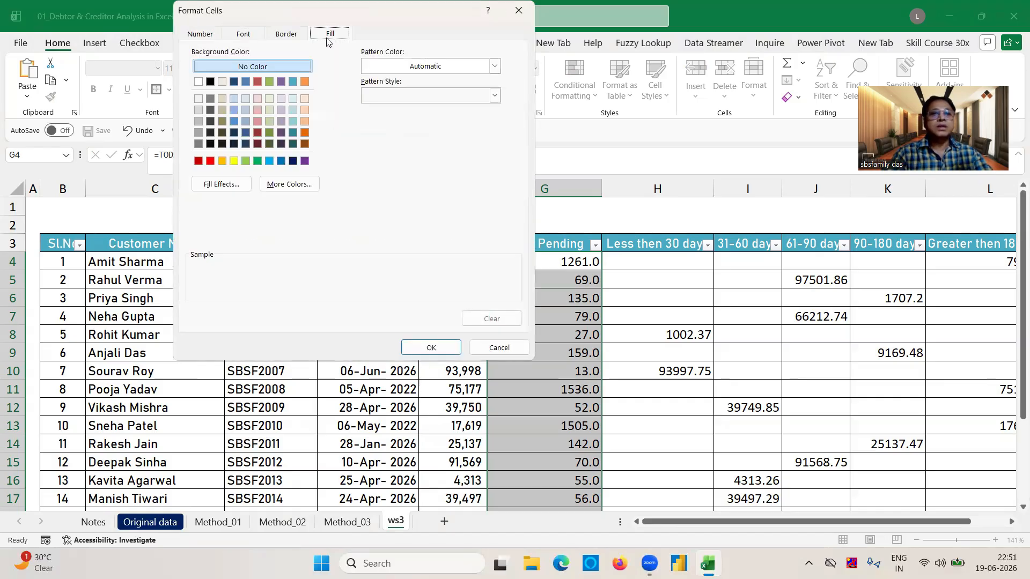
pyautogui.click(210, 162)
pyautogui.click(435, 353)
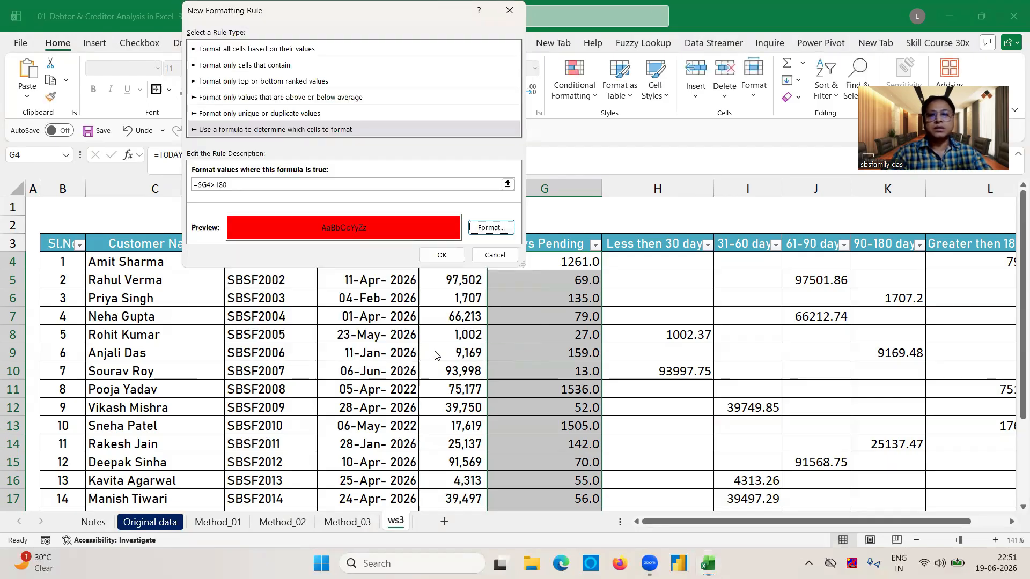
pyautogui.click(442, 256)
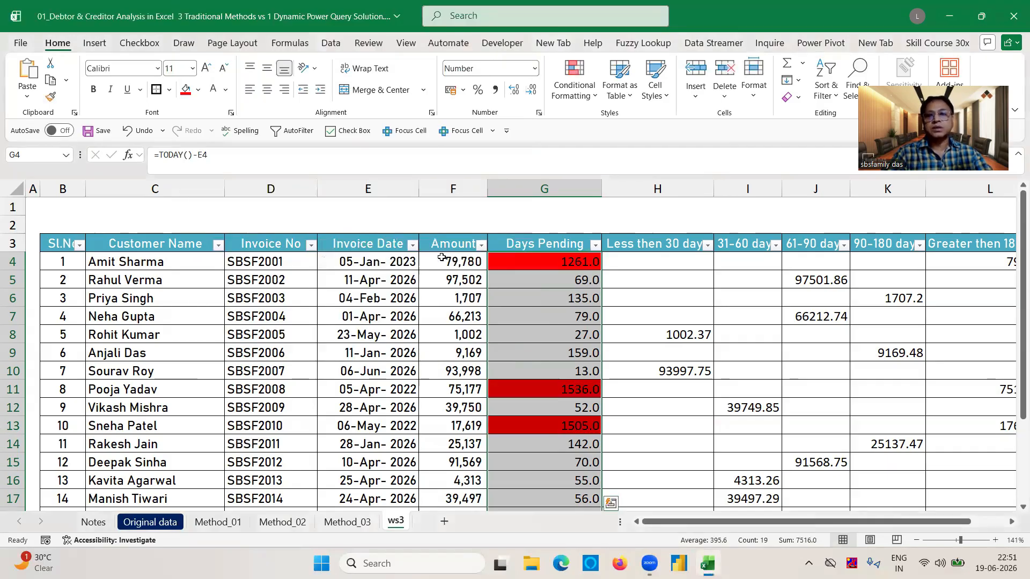
# - Examine the highlighting in the Days Pending column from G4 down to G11
pyautogui.click(563, 262)
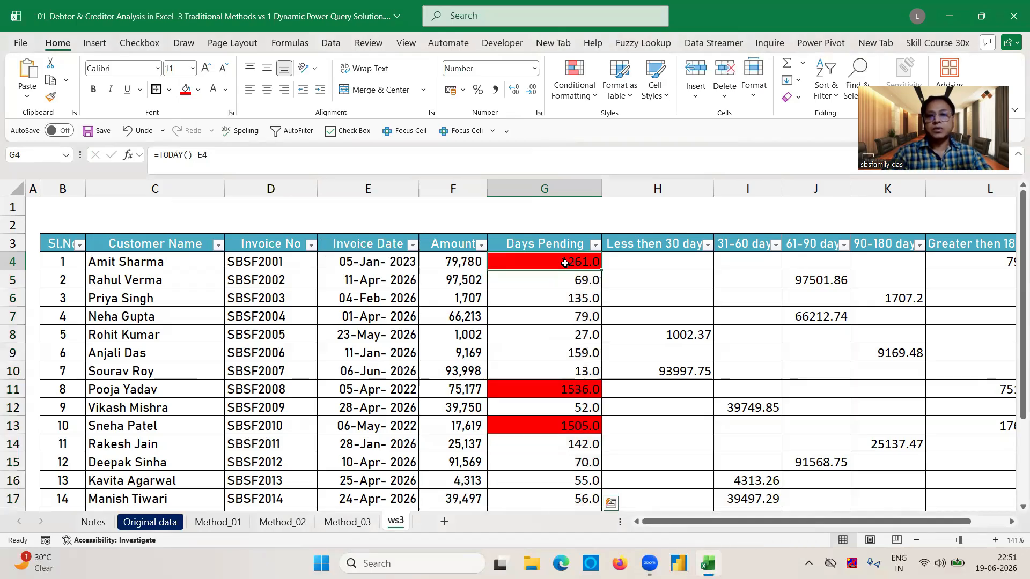
pyautogui.press('Down')
pyautogui.press('Down')
pyautogui.press('Down')
pyautogui.press('Down')
pyautogui.press('Down')
pyautogui.press('Down')
pyautogui.press('Down')
pyautogui.press('Down')
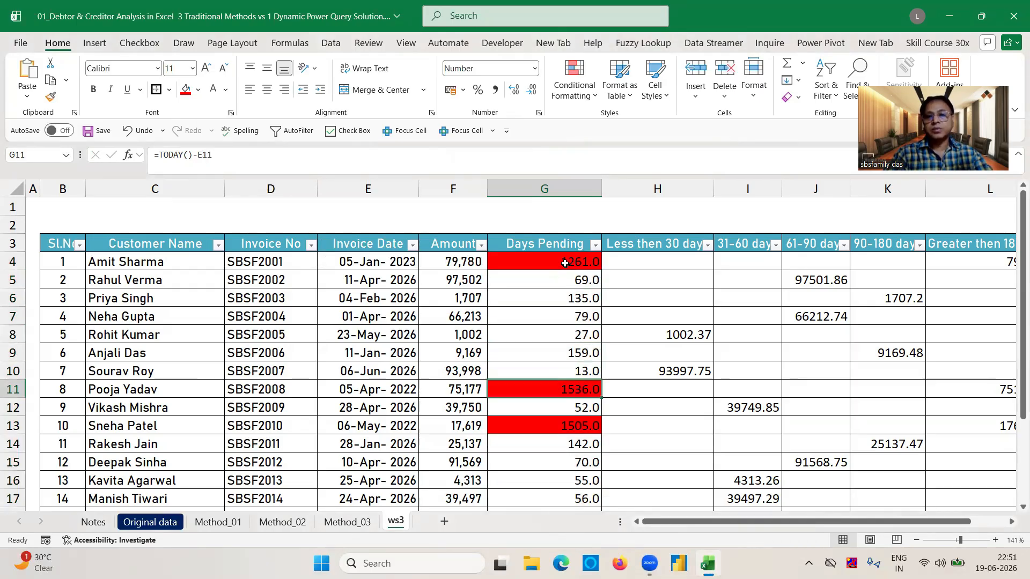
# - Start a Between highlight rule for the Days Pending cells G4:G22
pyautogui.click(581, 262)
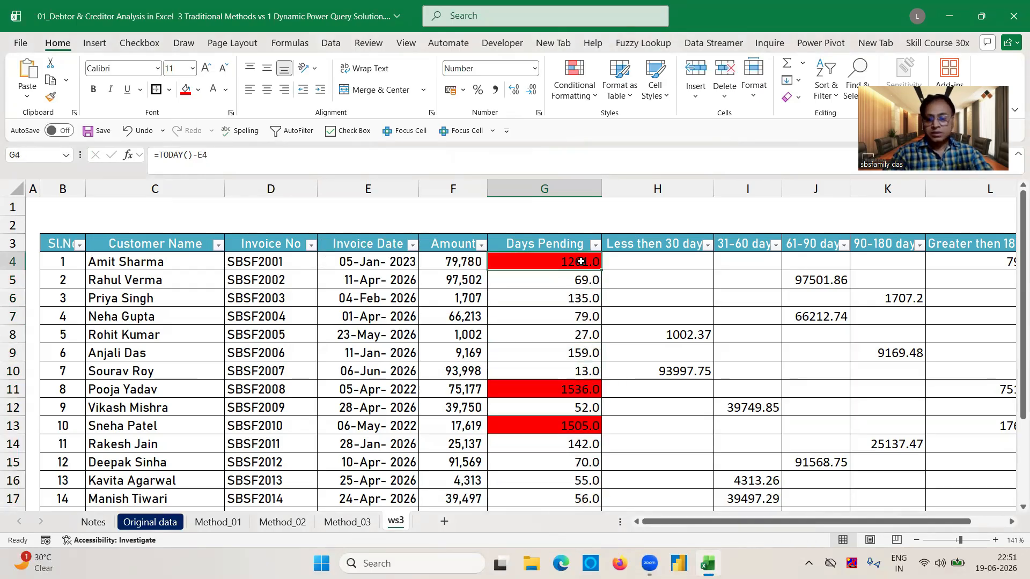
pyautogui.hotkey('ctrl', 'shift', 'Down')
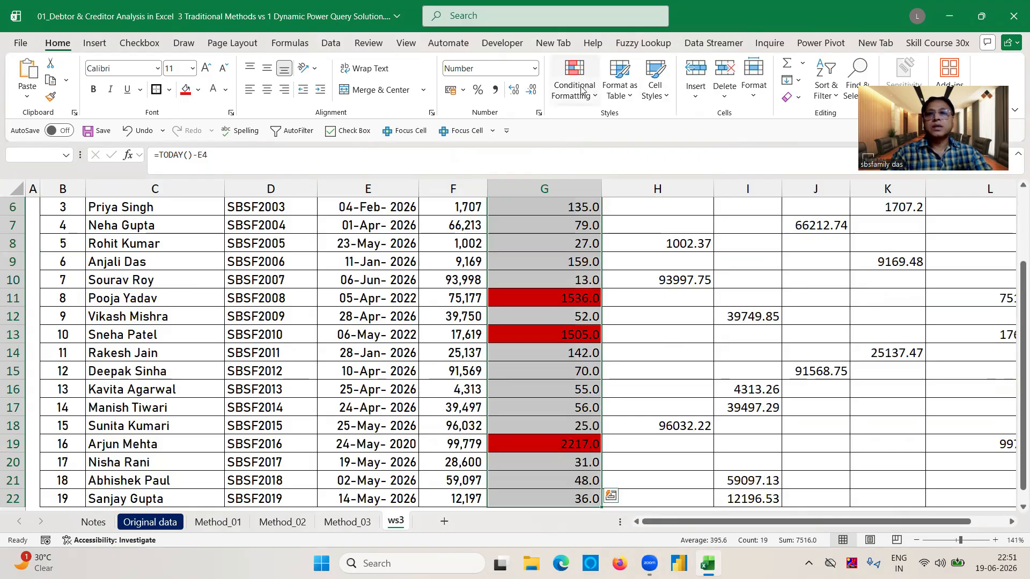
pyautogui.click(583, 90)
pyautogui.moveTo(620, 123)
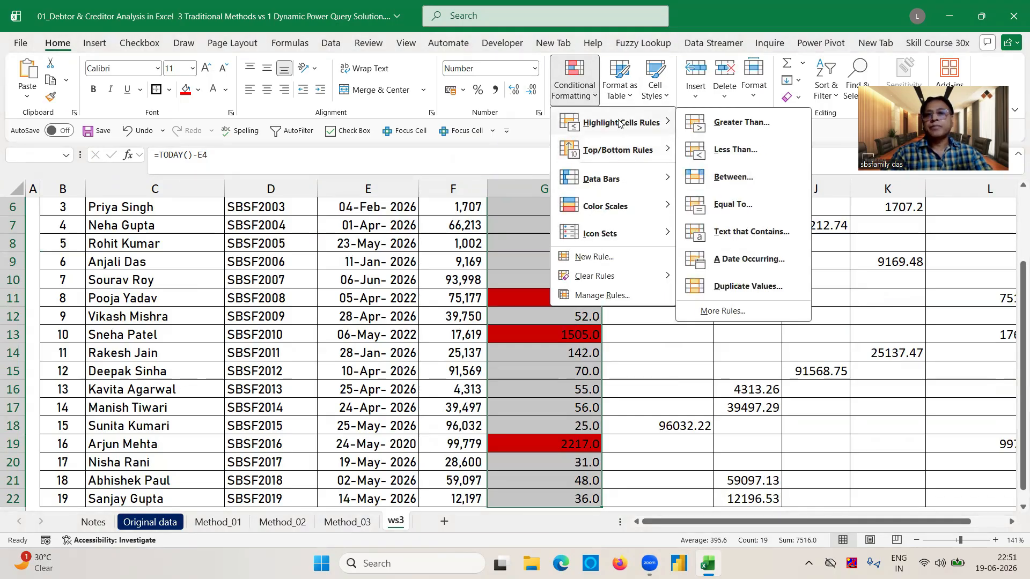
pyautogui.click(745, 177)
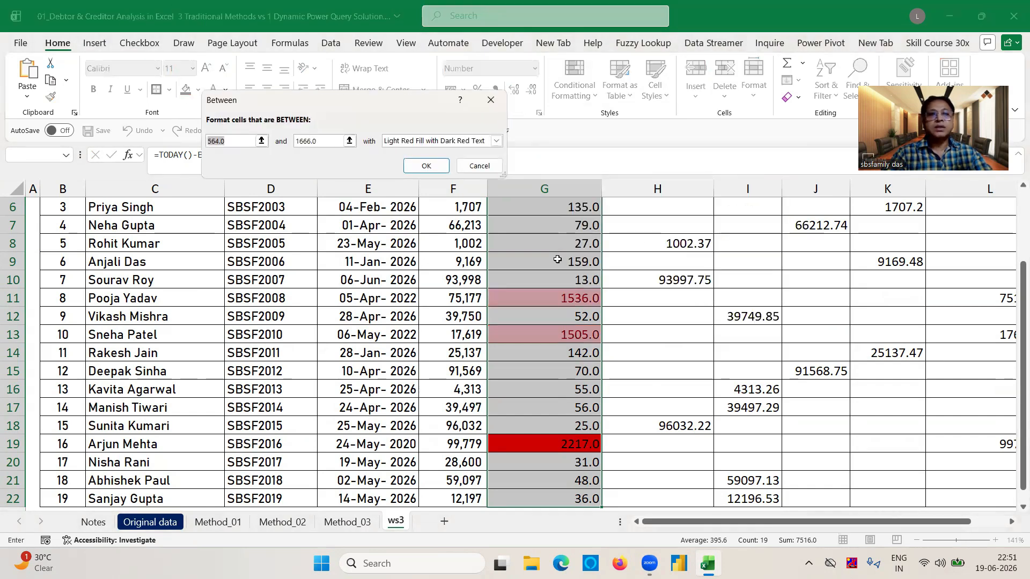
# - Set the Between rule's limits to 61 and 90 and give it a custom format with a green fill
pyautogui.click(239, 140)
pyautogui.press('BackSpace')
pyautogui.press('BackSpace')
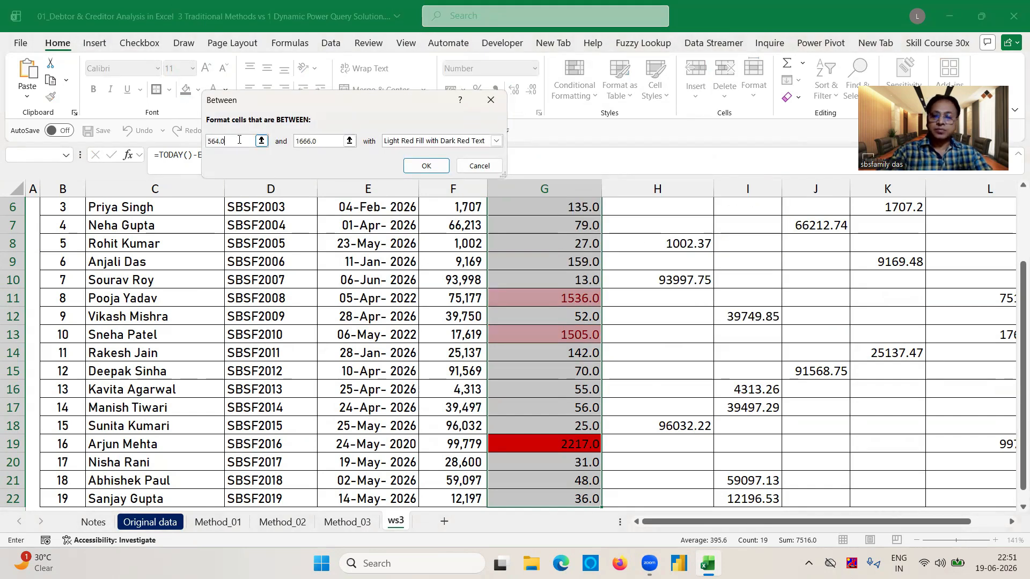
pyautogui.press('BackSpace')
pyautogui.press('BackSpace')
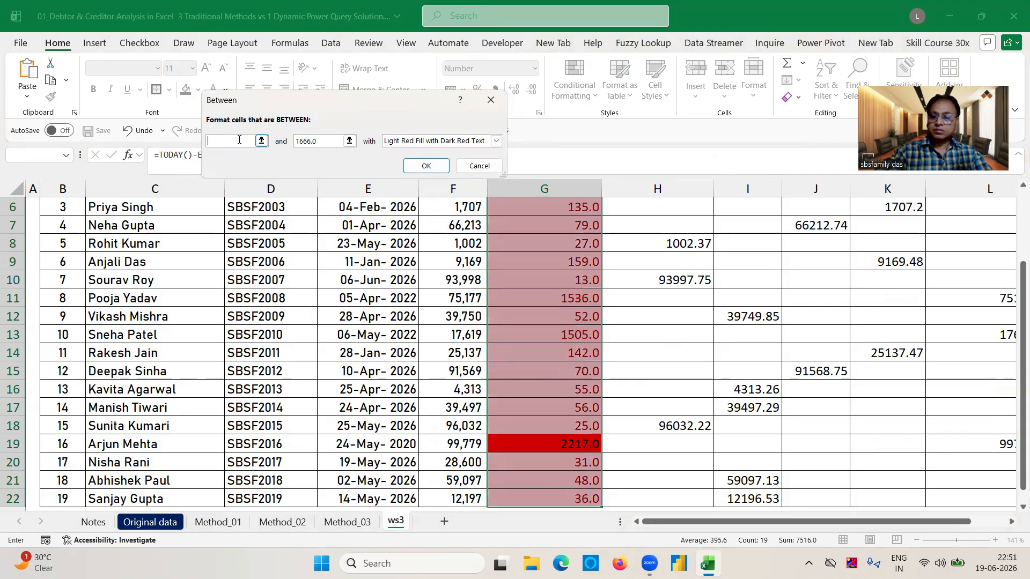
pyautogui.write('1')
pyautogui.click(322, 140)
pyautogui.press('BackSpace')
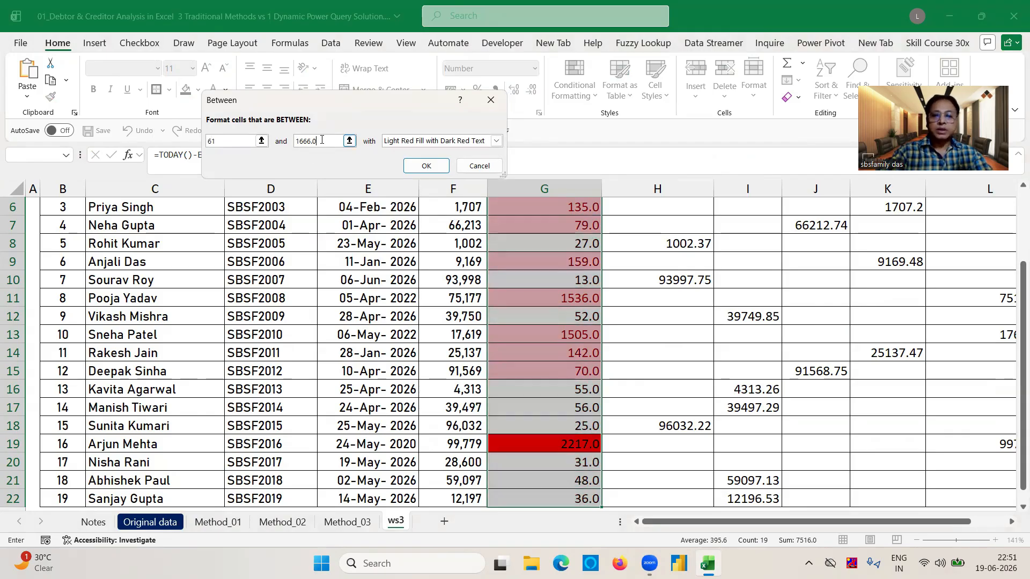
pyautogui.click(240, 140)
pyautogui.press('BackSpace')
pyautogui.press('BackSpace')
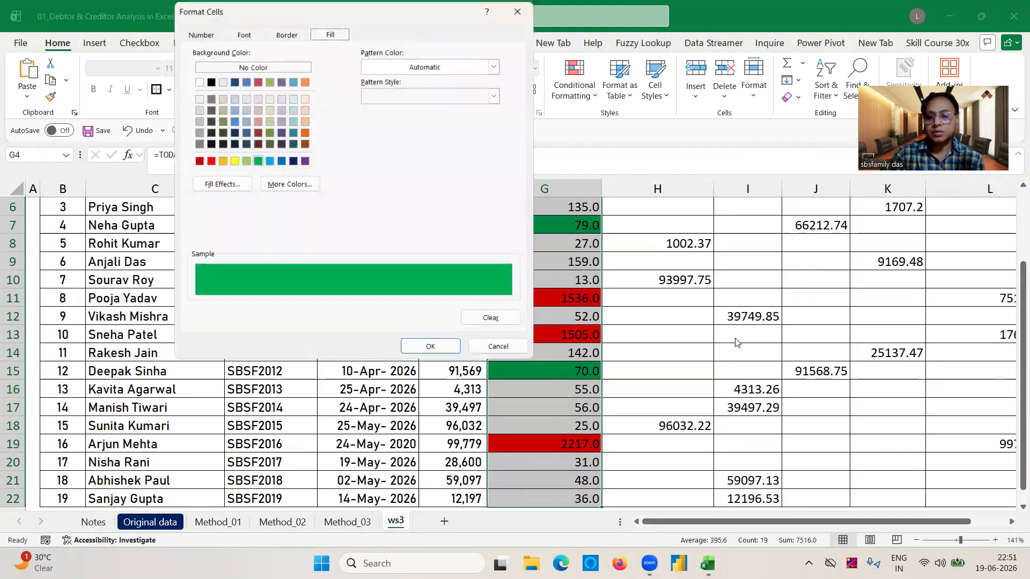
pyautogui.click(431, 348)
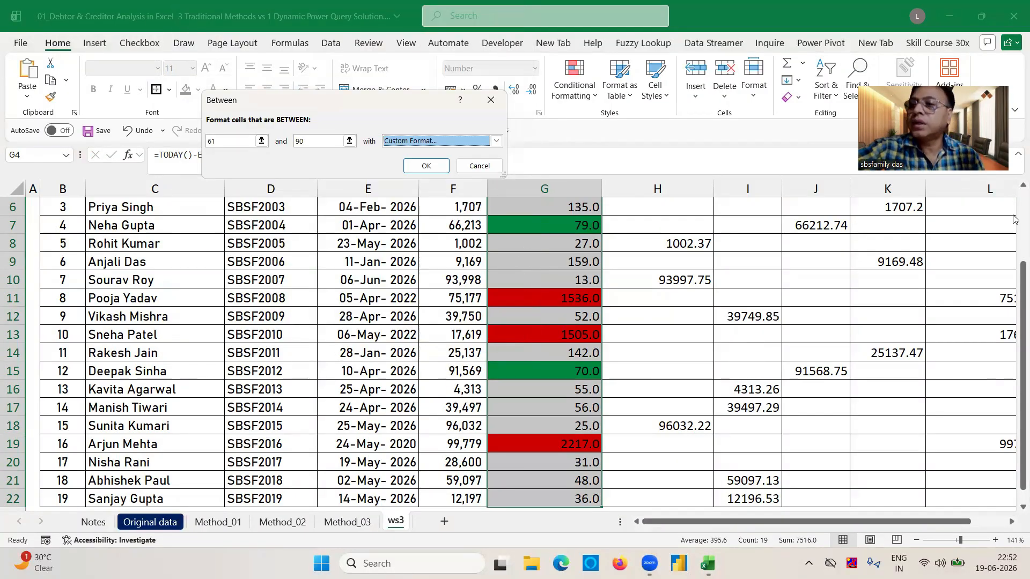